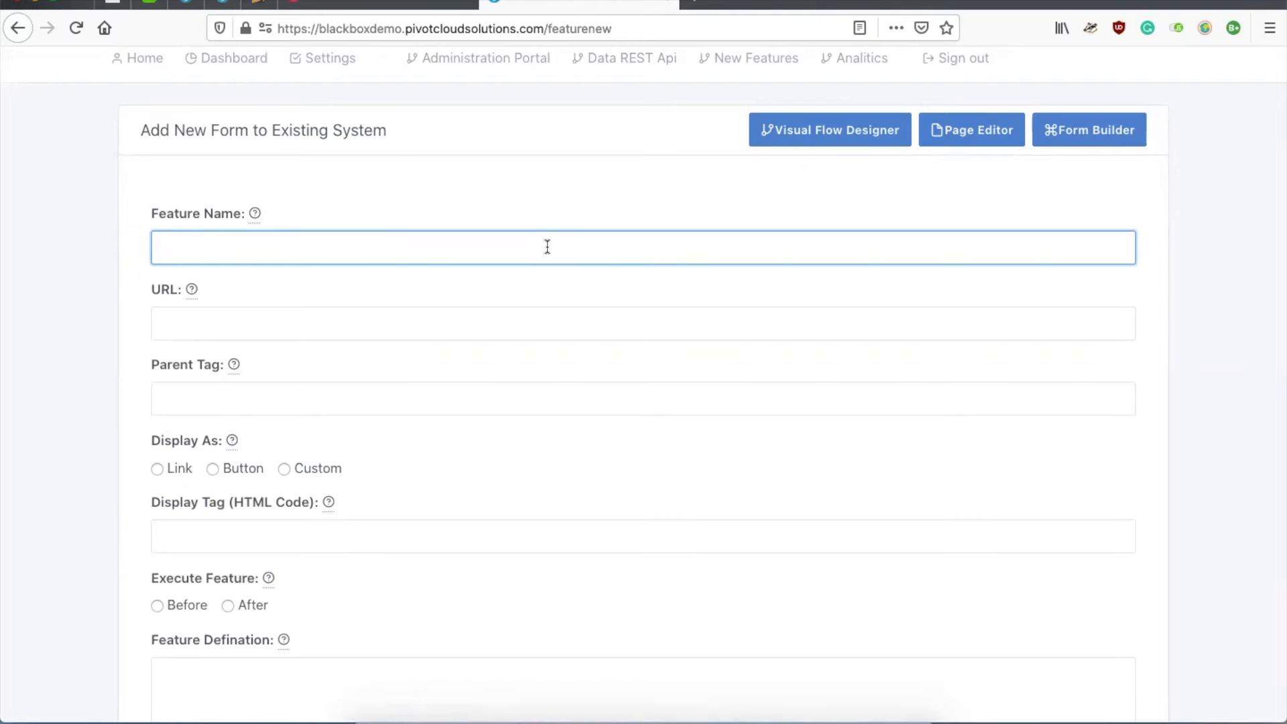
# Step: Name the new feature 'Product Registration Page' and save it
pyautogui.write('Product Registration Page')
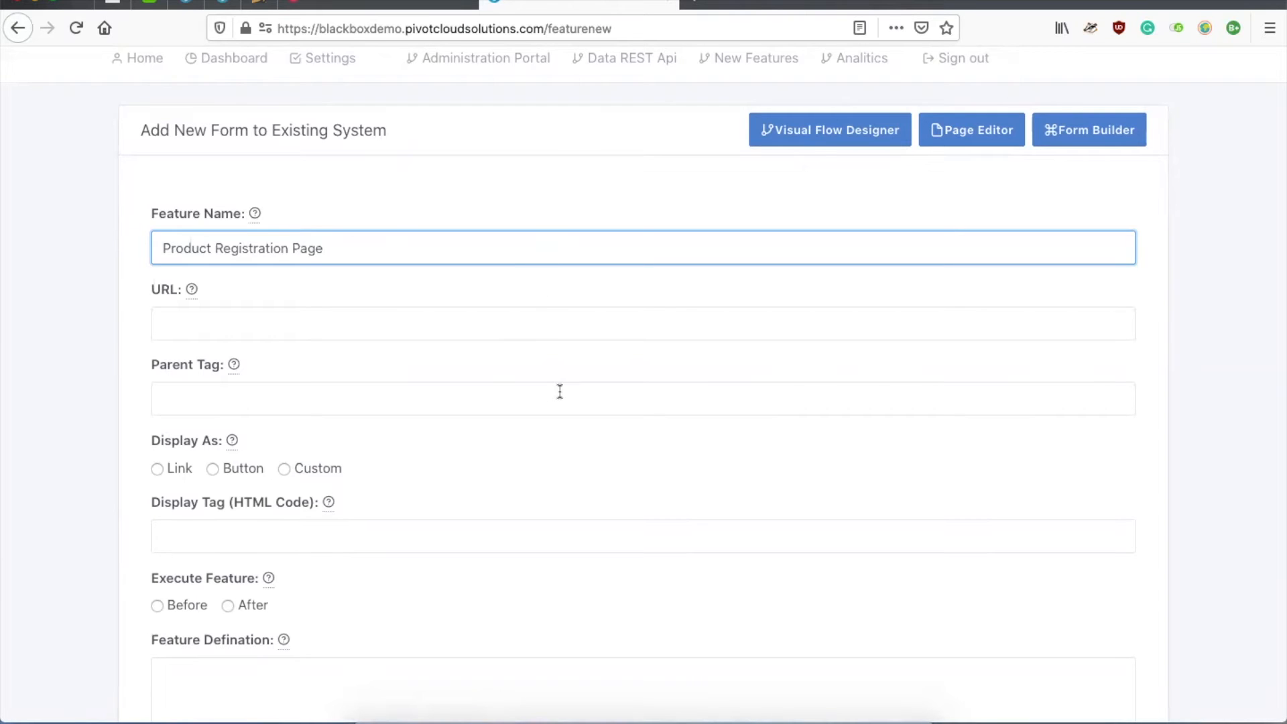
pyautogui.scroll(-3, 560, 391)
pyautogui.click(588, 639)
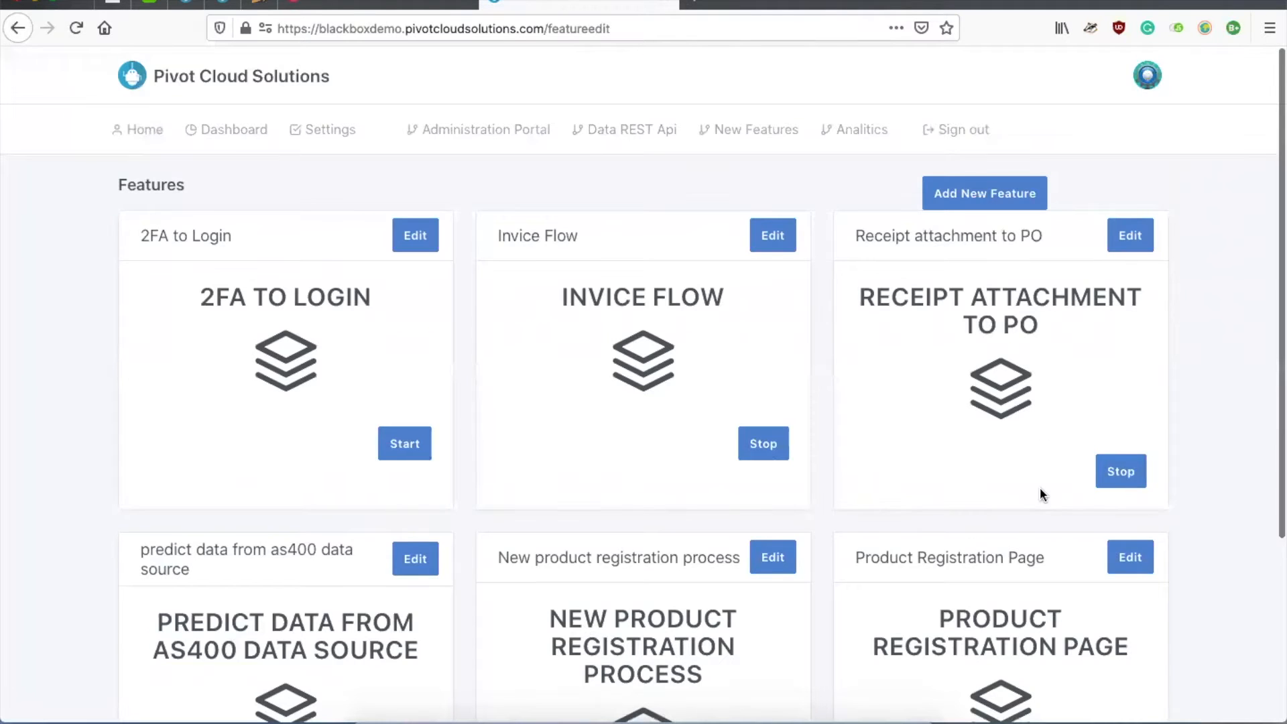
# Step: Open the Product Registration Page feature's form builder
pyautogui.scroll(-2, 1040, 488)
pyautogui.click(1131, 448)
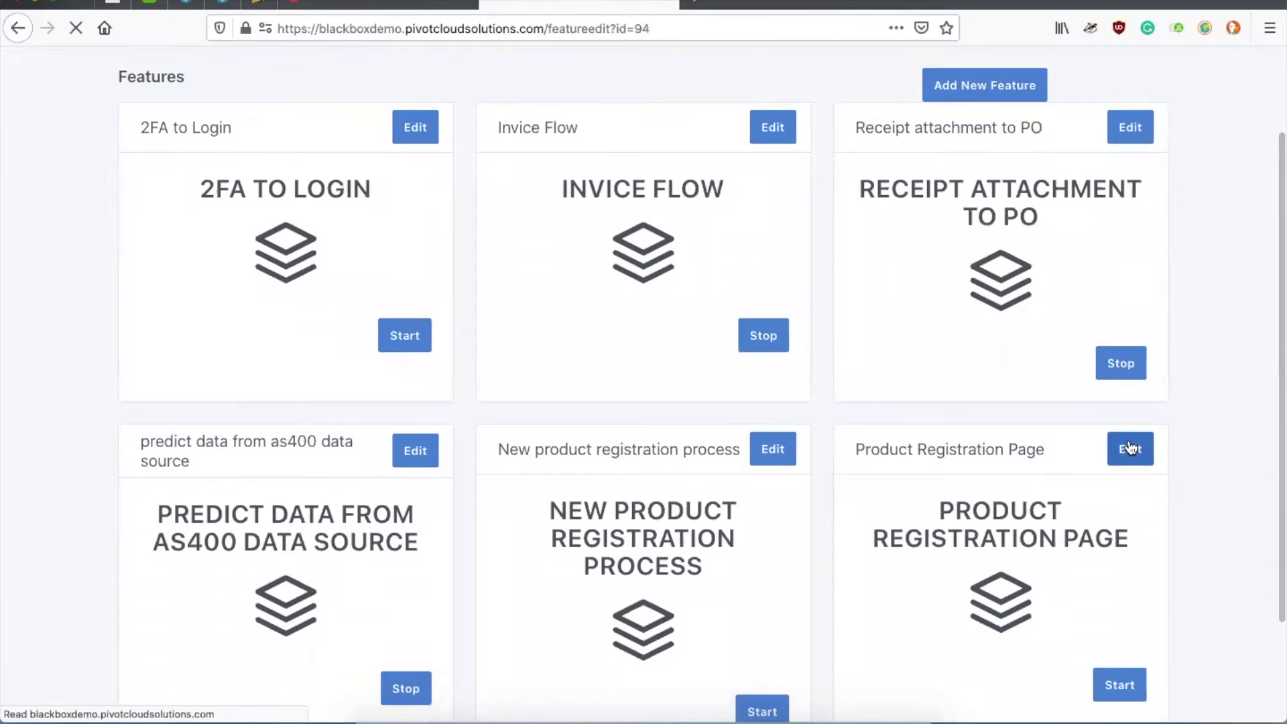
pyautogui.click(1035, 267)
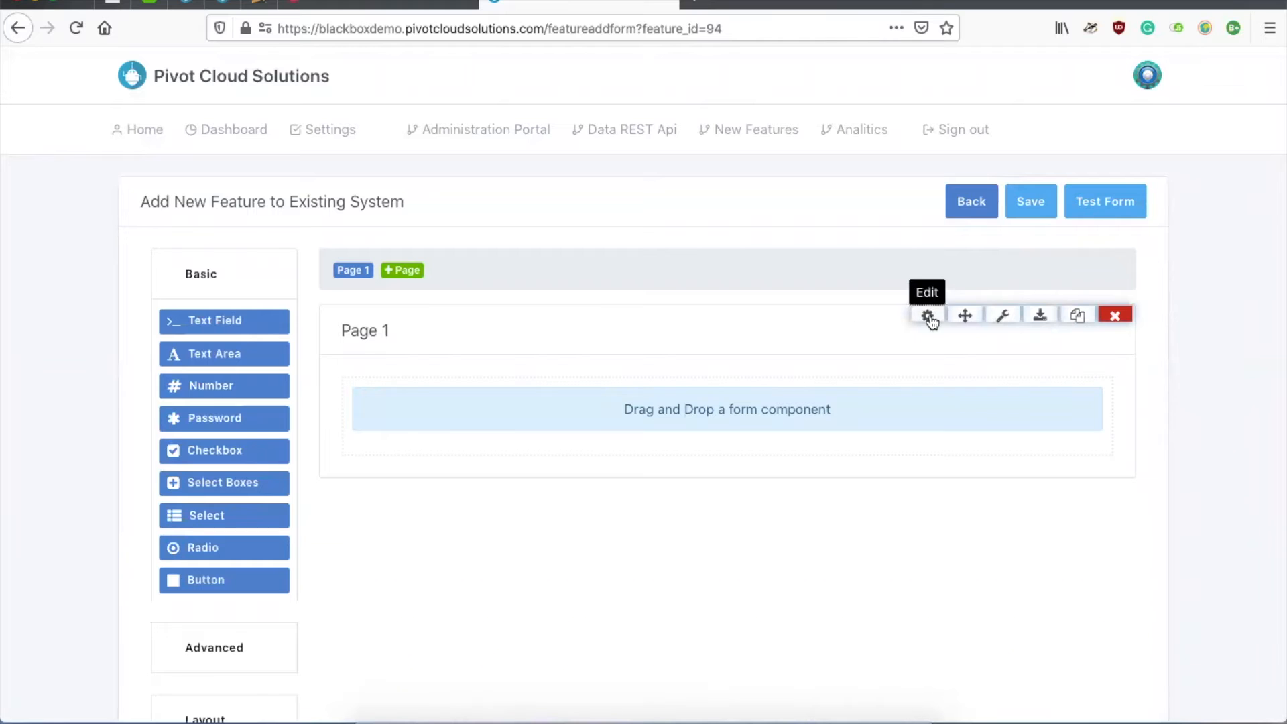
# Step: Retitle the first form page from Page 1 to 'Customer Details'
pyautogui.click(929, 316)
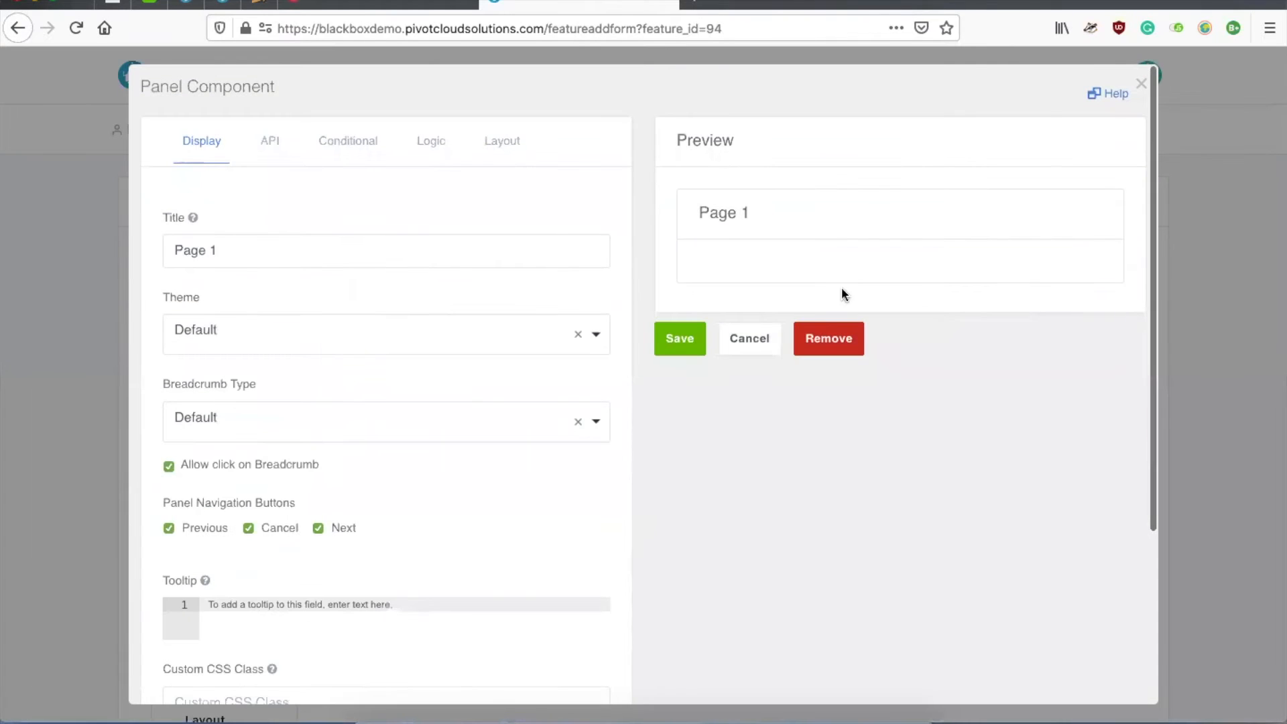
pyautogui.click(301, 252)
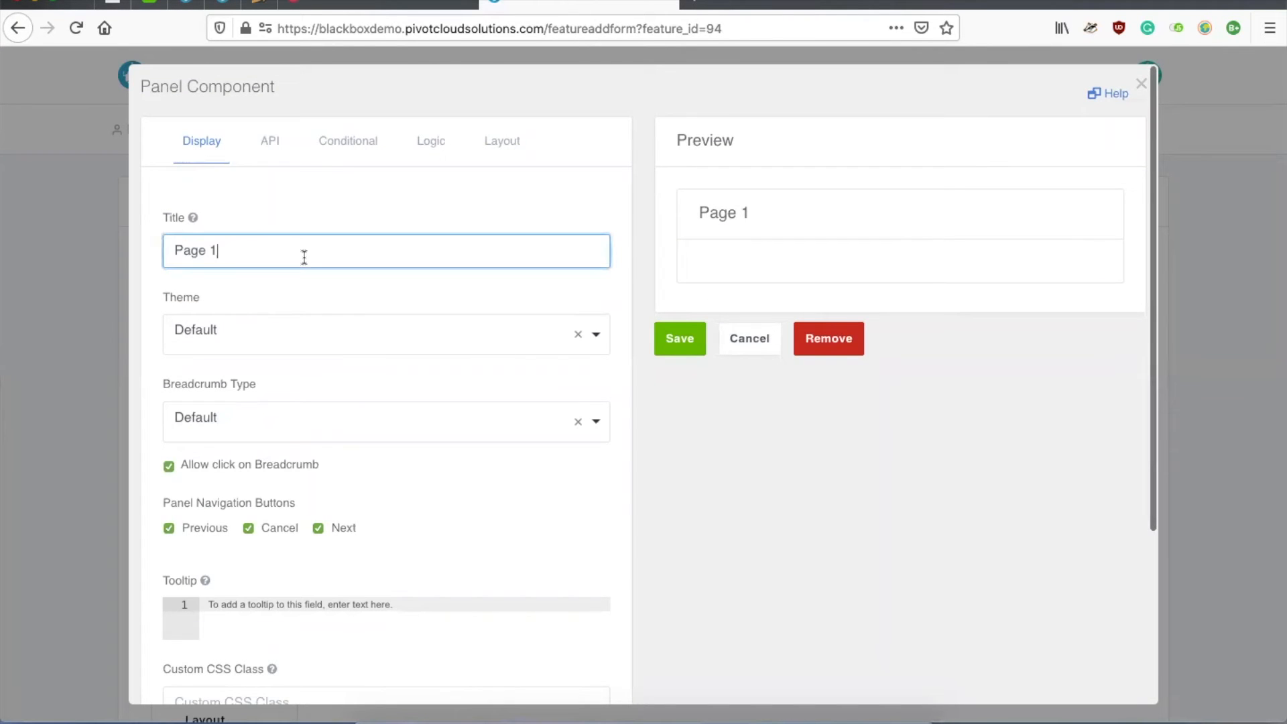
pyautogui.press('super+a')
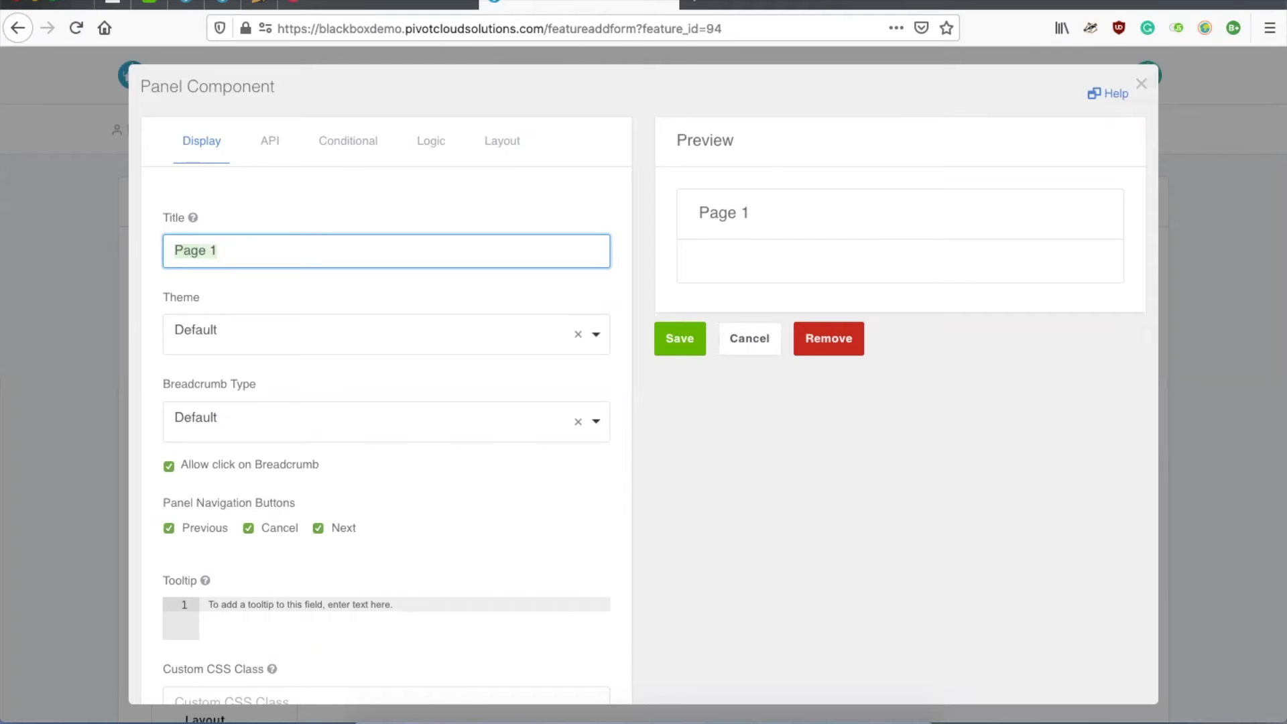
pyautogui.write('Cus')
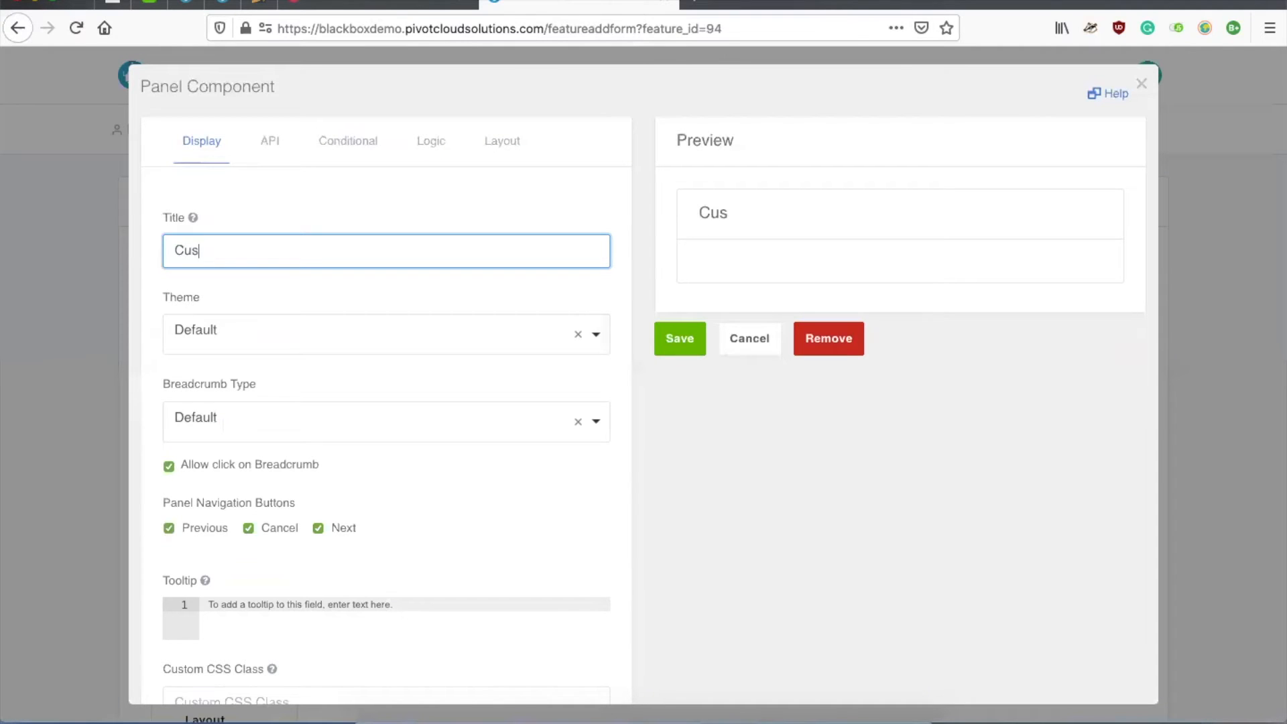
pyautogui.write('tomer Details')
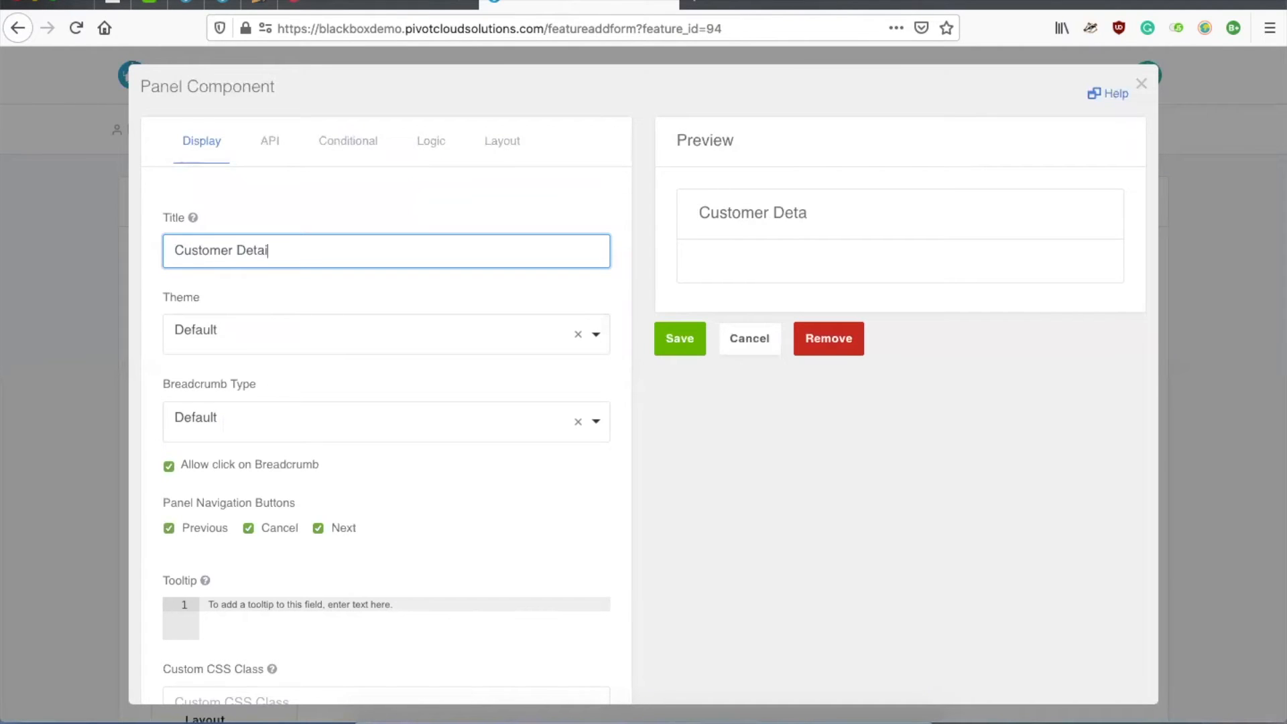
pyautogui.click(681, 337)
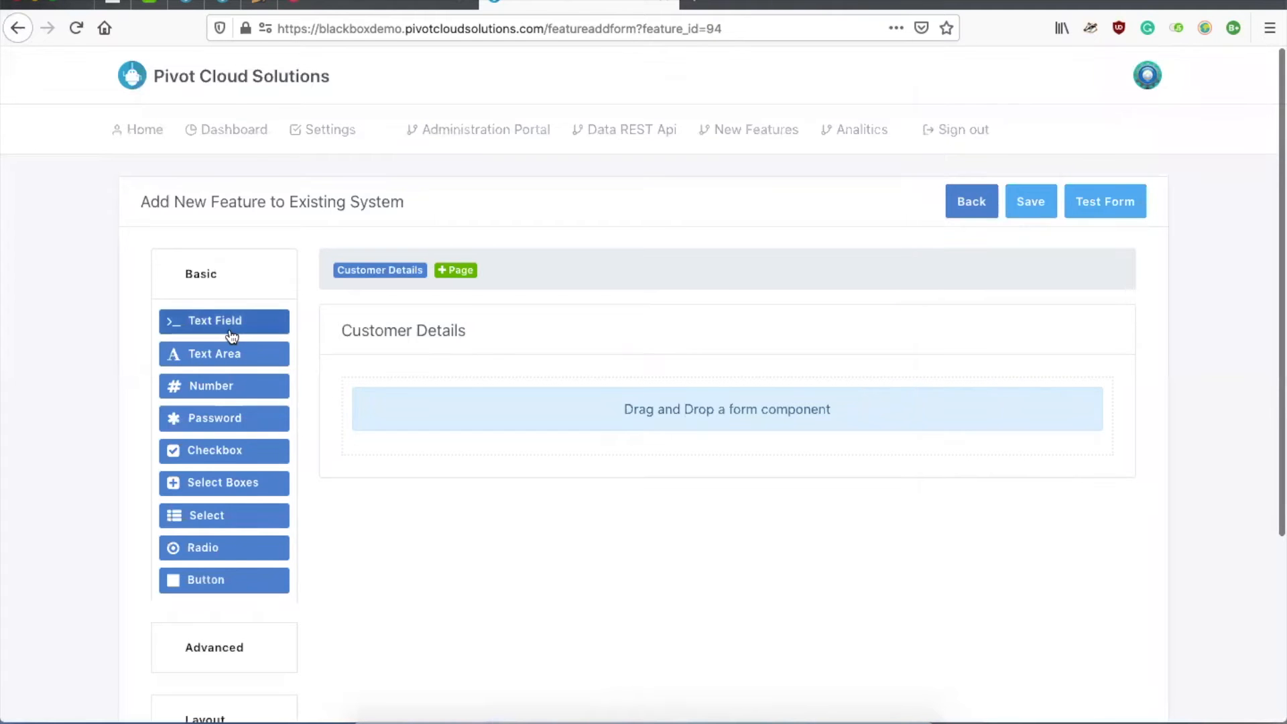
# Step: Add a text field labelled 'First Name' with placeholder 'First Name'
pyautogui.moveTo(219, 329); pyautogui.dragTo(501, 405)
pyautogui.click(247, 252)
pyautogui.press('super+a')
pyautogui.write('F')
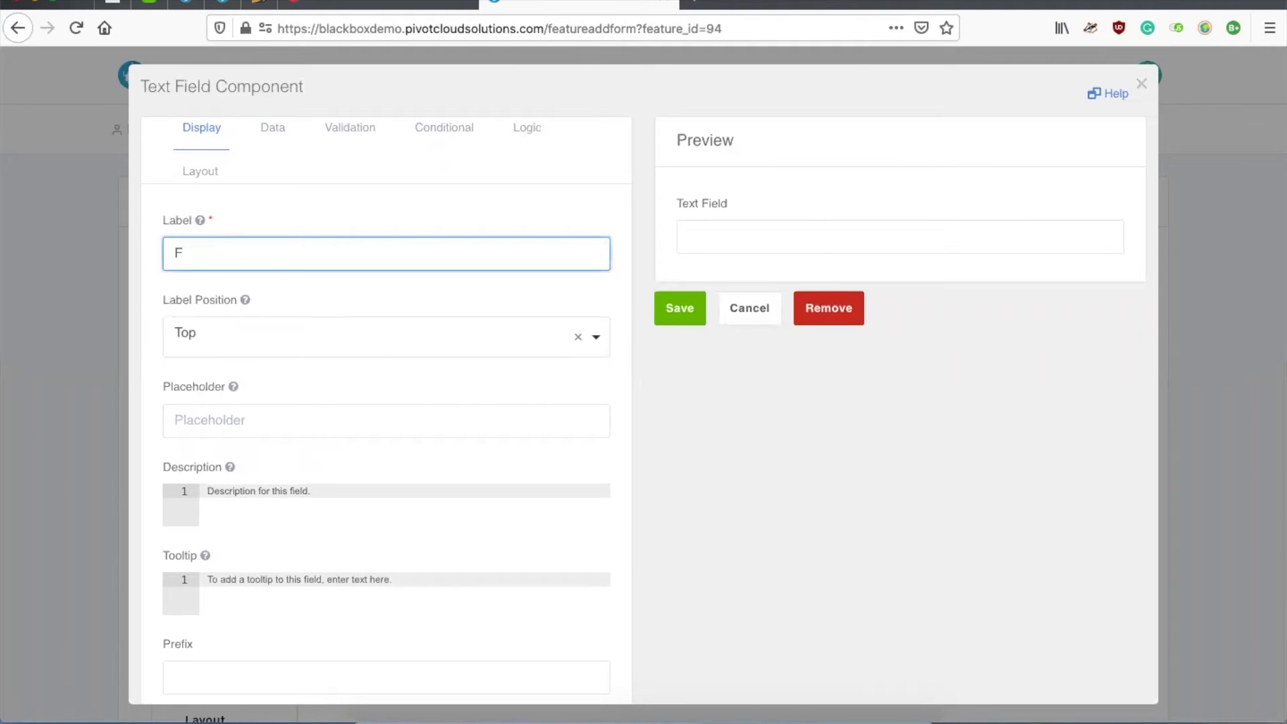
pyautogui.write('irst Name')
pyautogui.press('super+a')
pyautogui.press('super+c')
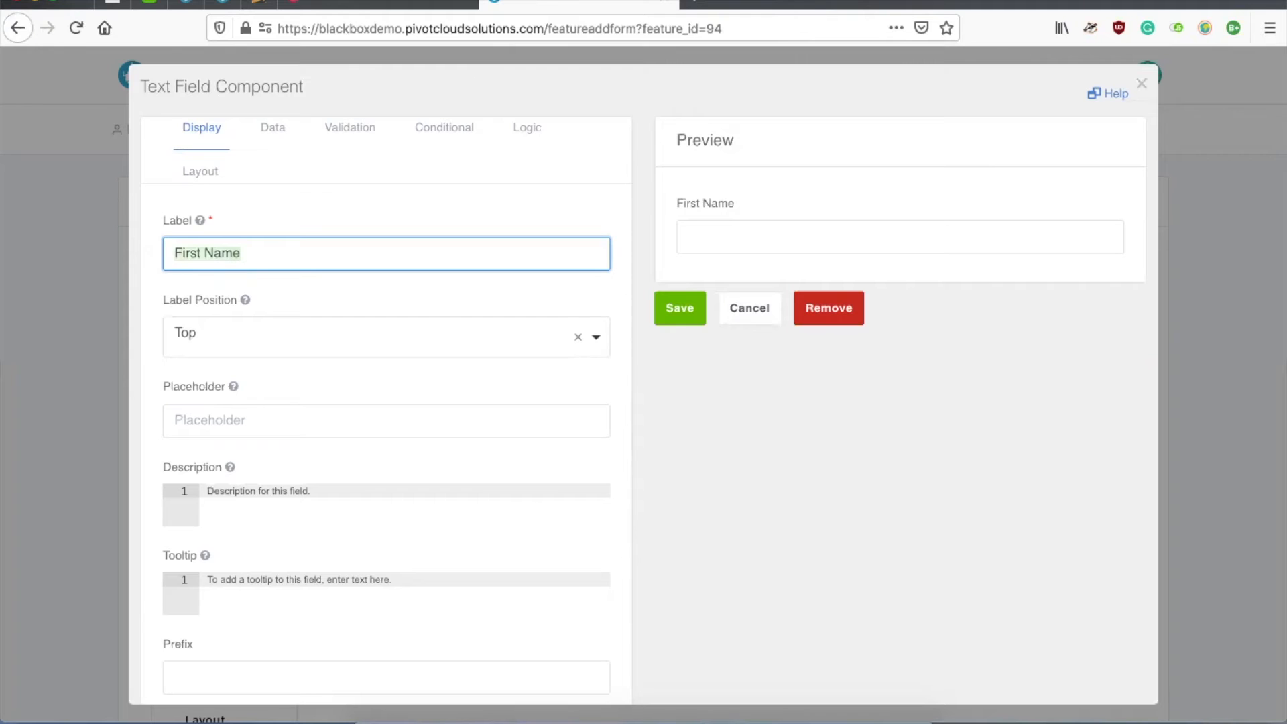
pyautogui.click(224, 415)
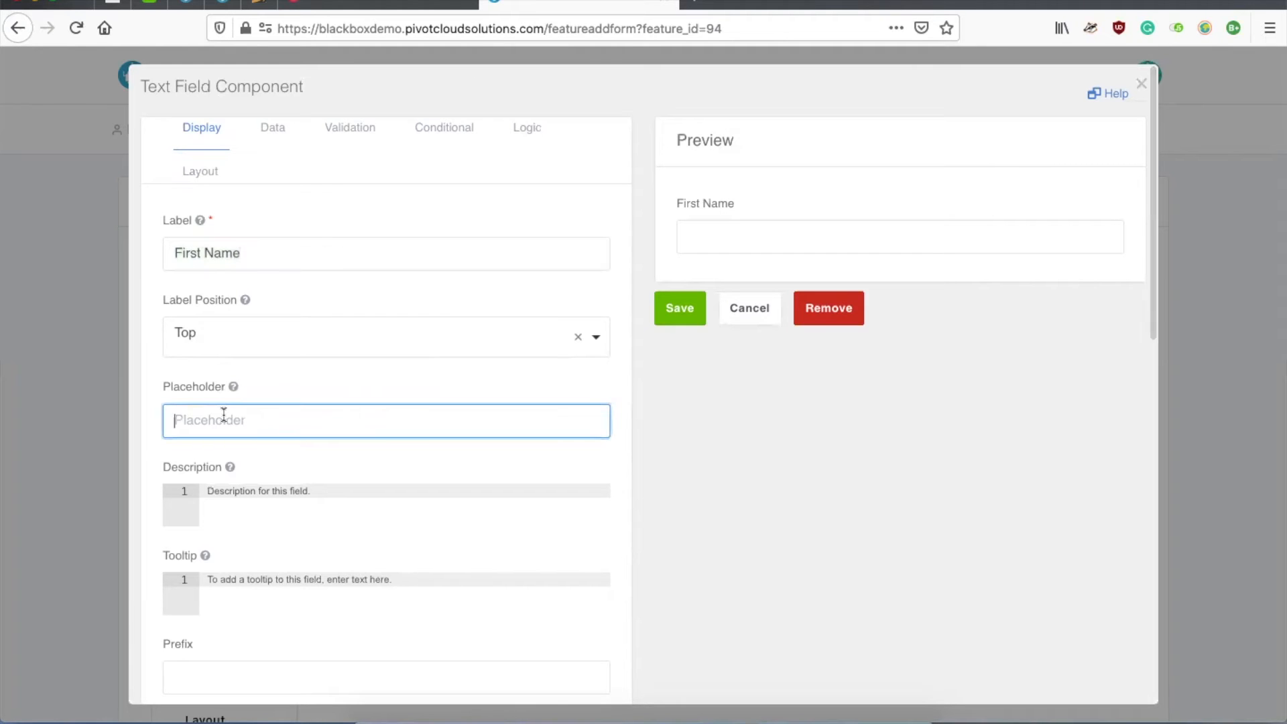
pyautogui.press('super+v')
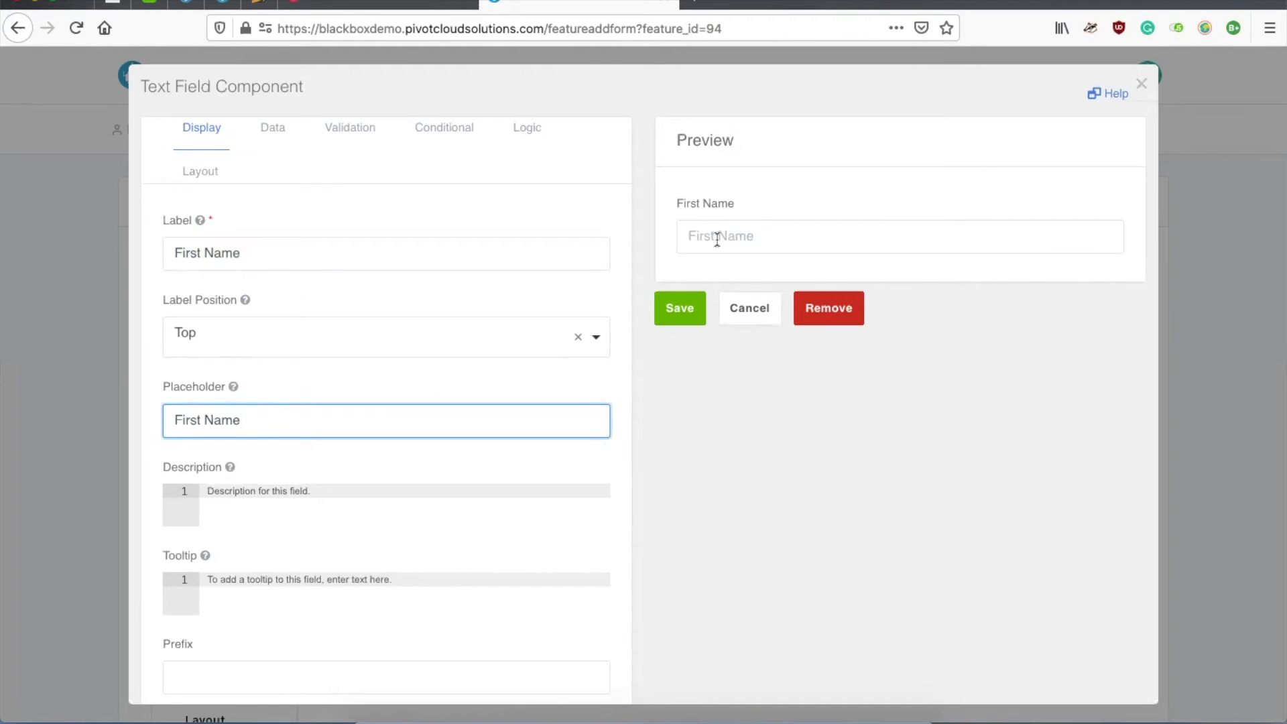
pyautogui.click(264, 258)
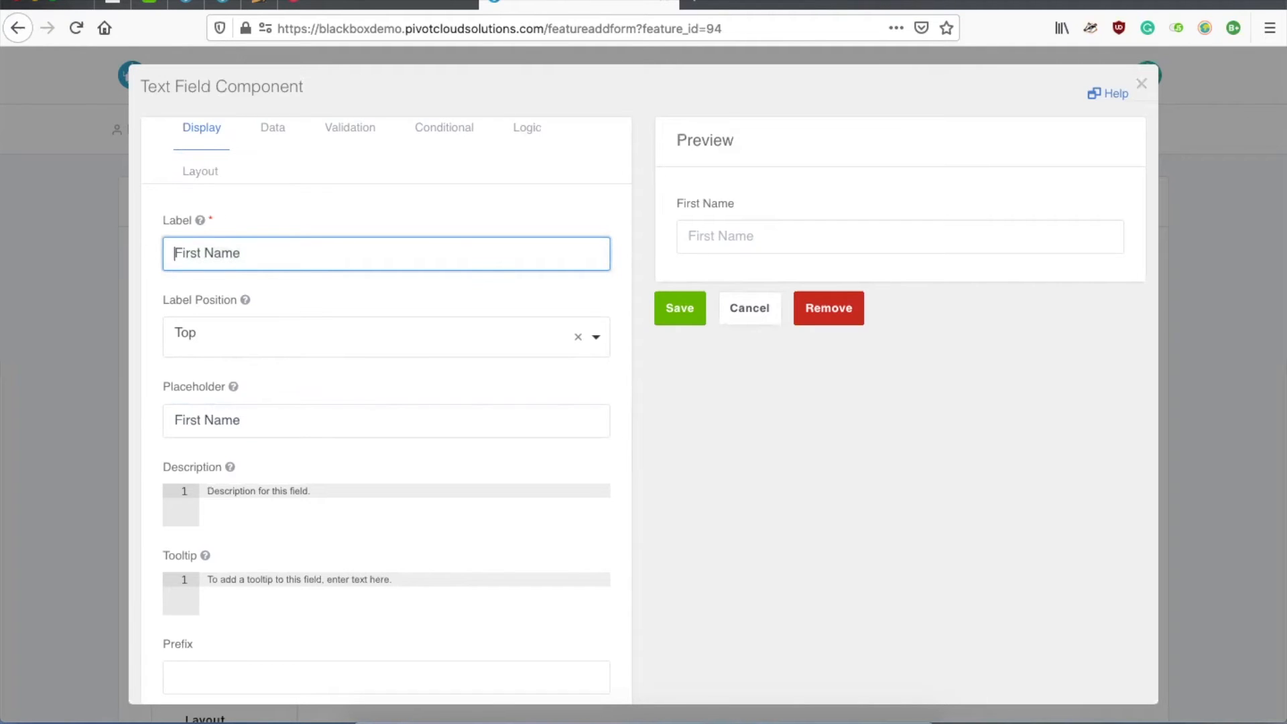
pyautogui.moveTo(282, 259); pyautogui.dragTo(135, 256)
pyautogui.press('BackSpace')
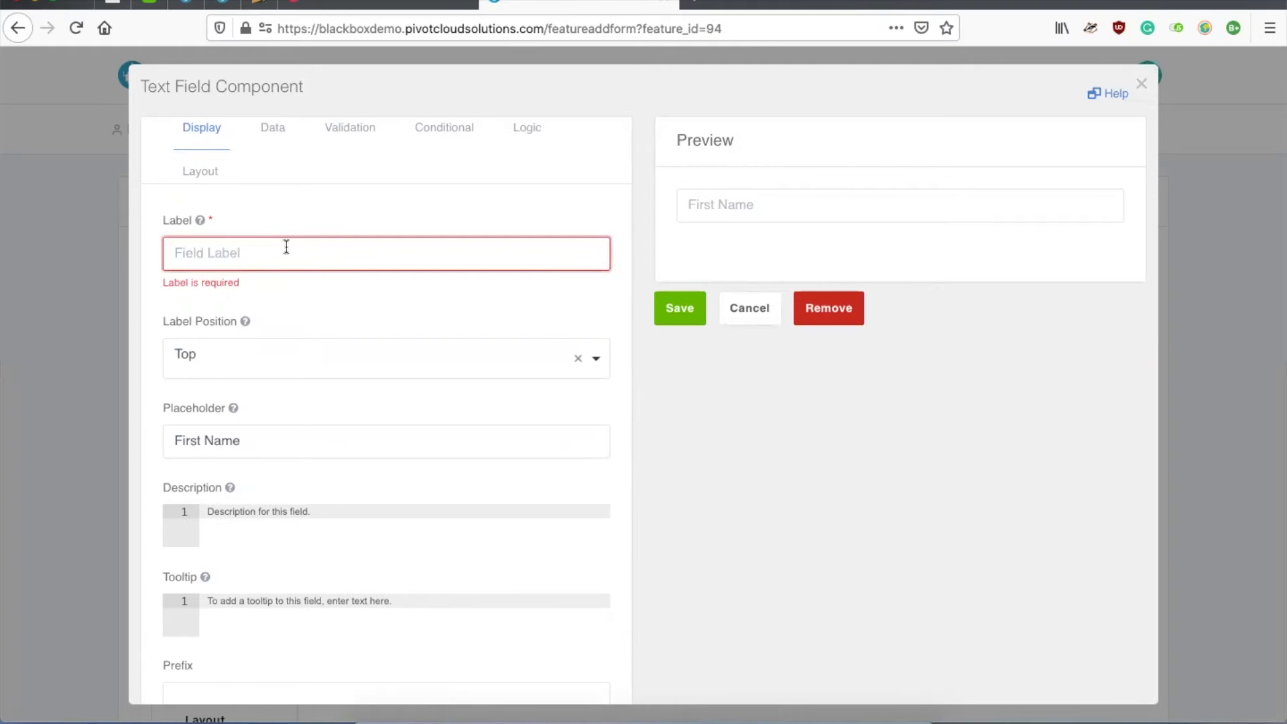
pyautogui.write('First Name')
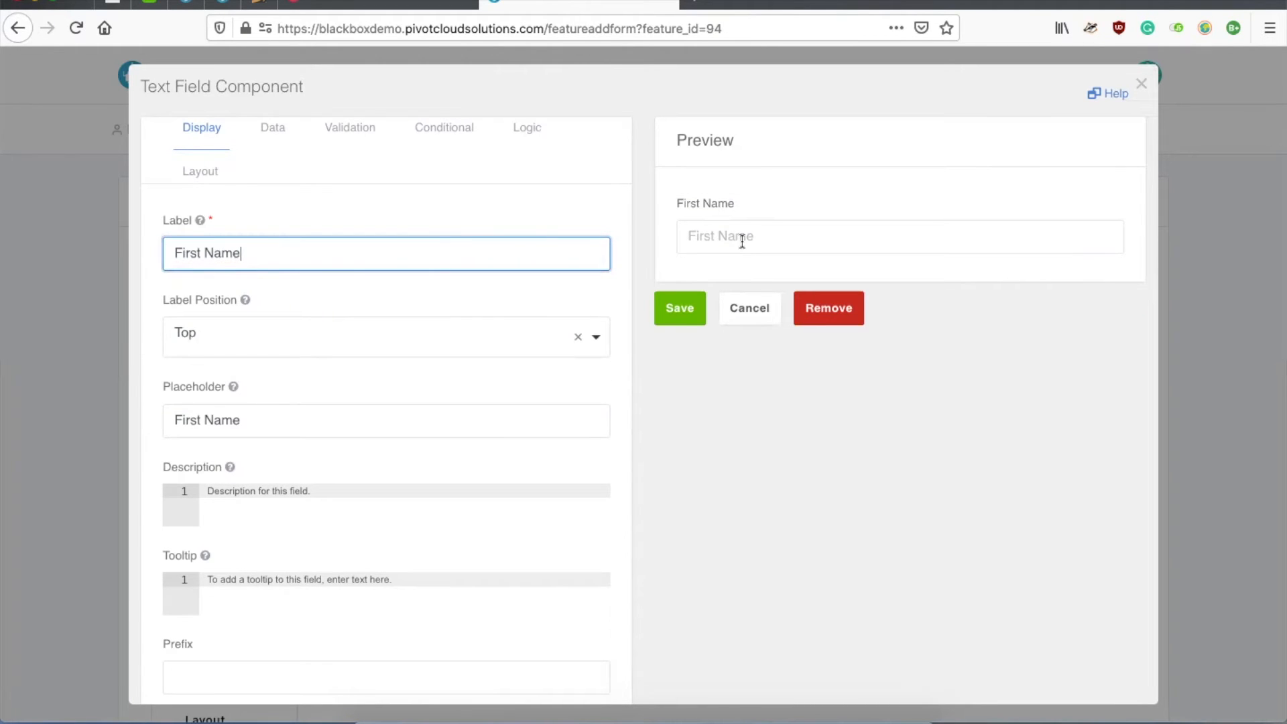
pyautogui.click(681, 308)
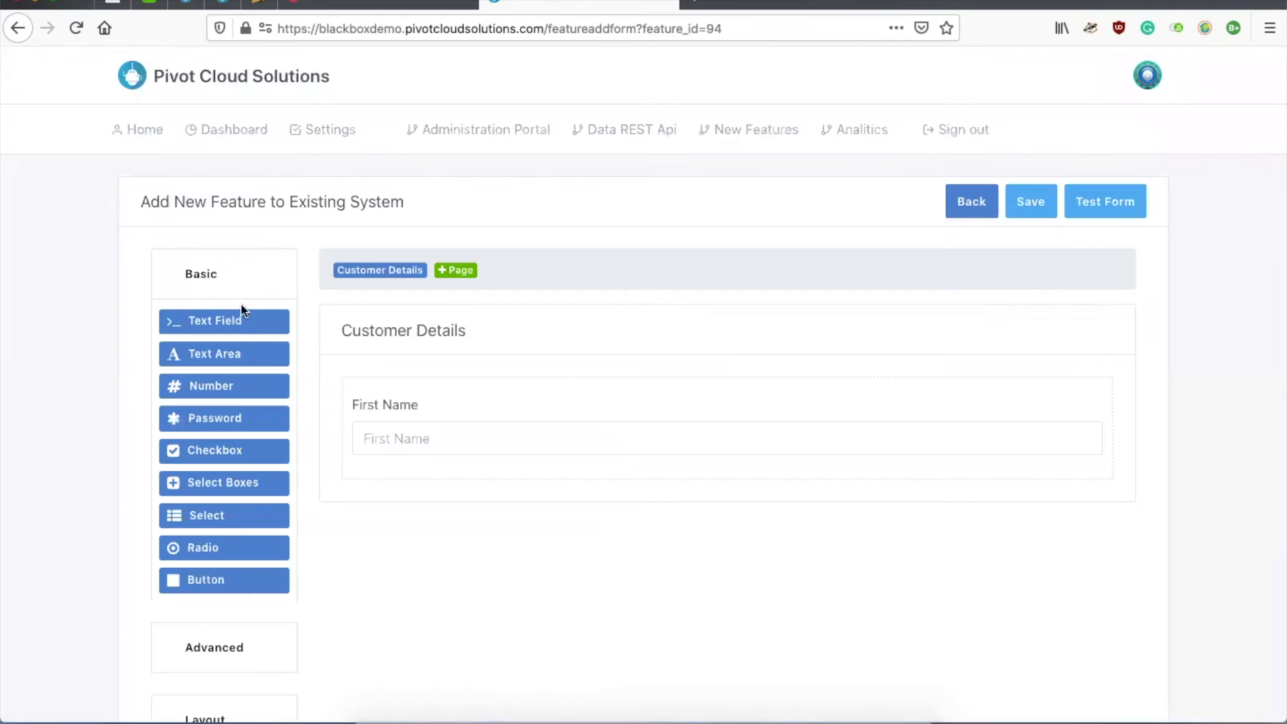
# Step: Add a second text field labelled 'Last Name' with placeholder 'Last Name'
pyautogui.moveTo(200, 324); pyautogui.dragTo(412, 473)
pyautogui.click(267, 254)
pyautogui.hotkey('ctrl', 'a')
pyautogui.write('Last ')
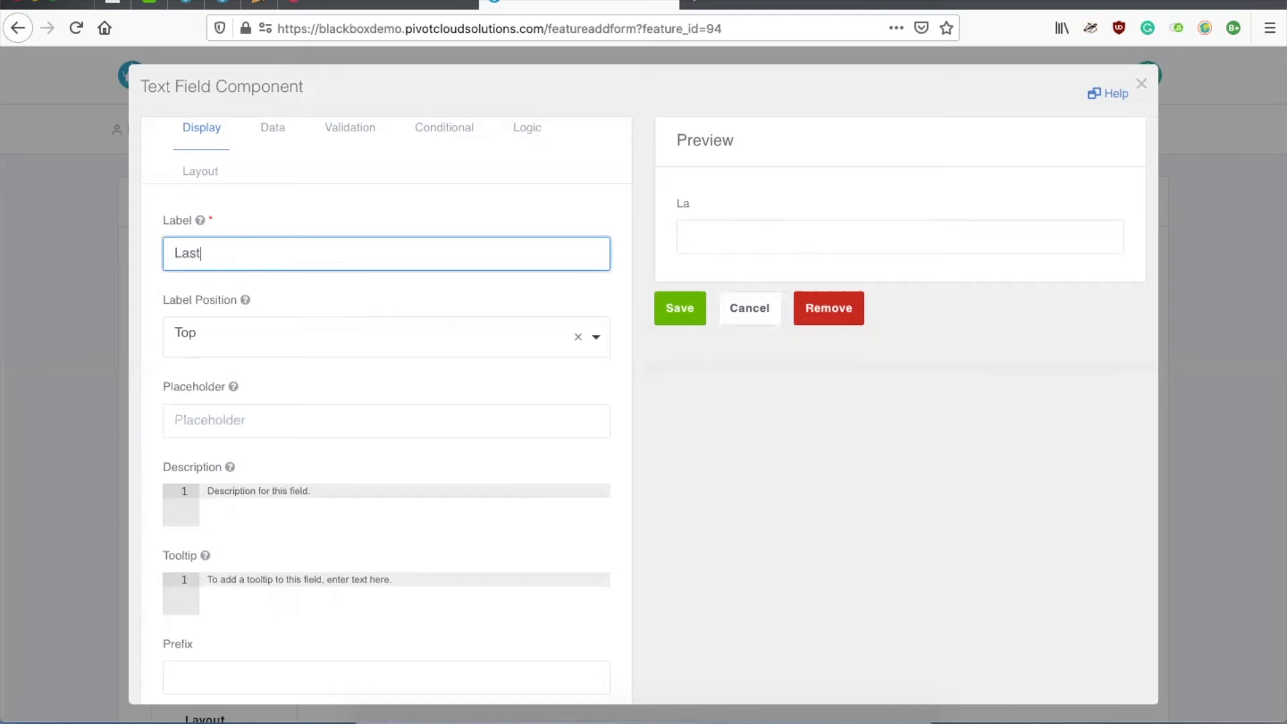
pyautogui.write('Name')
pyautogui.click(284, 412)
pyautogui.write('Last Name')
pyautogui.click(678, 313)
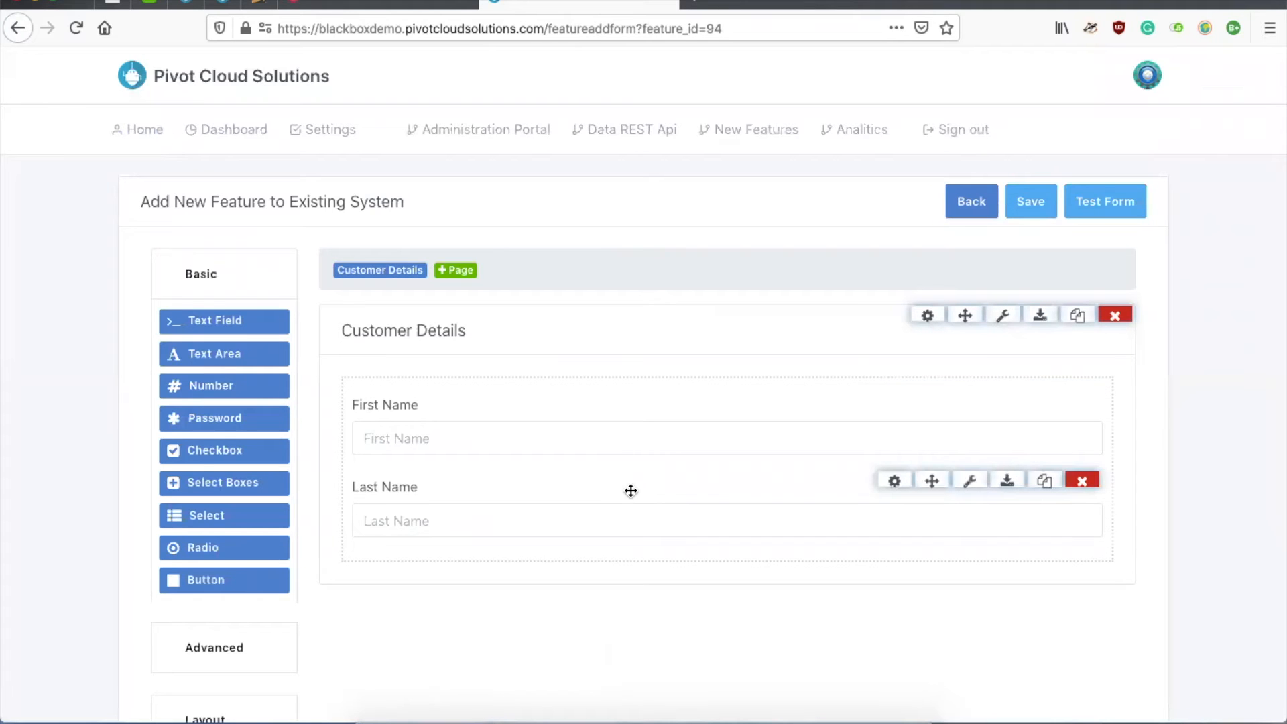
pyautogui.scroll(-2, 631, 491)
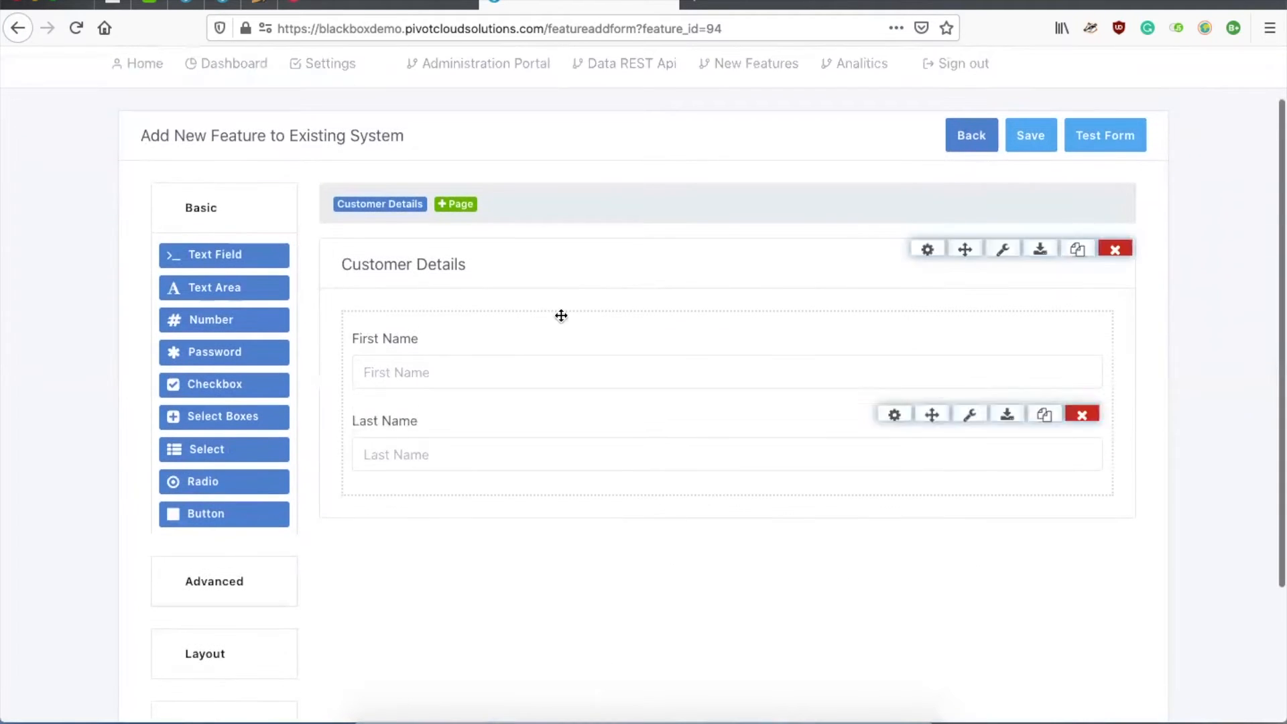
# Step: Add a second page to the form titled 'Product Selection'
pyautogui.click(459, 205)
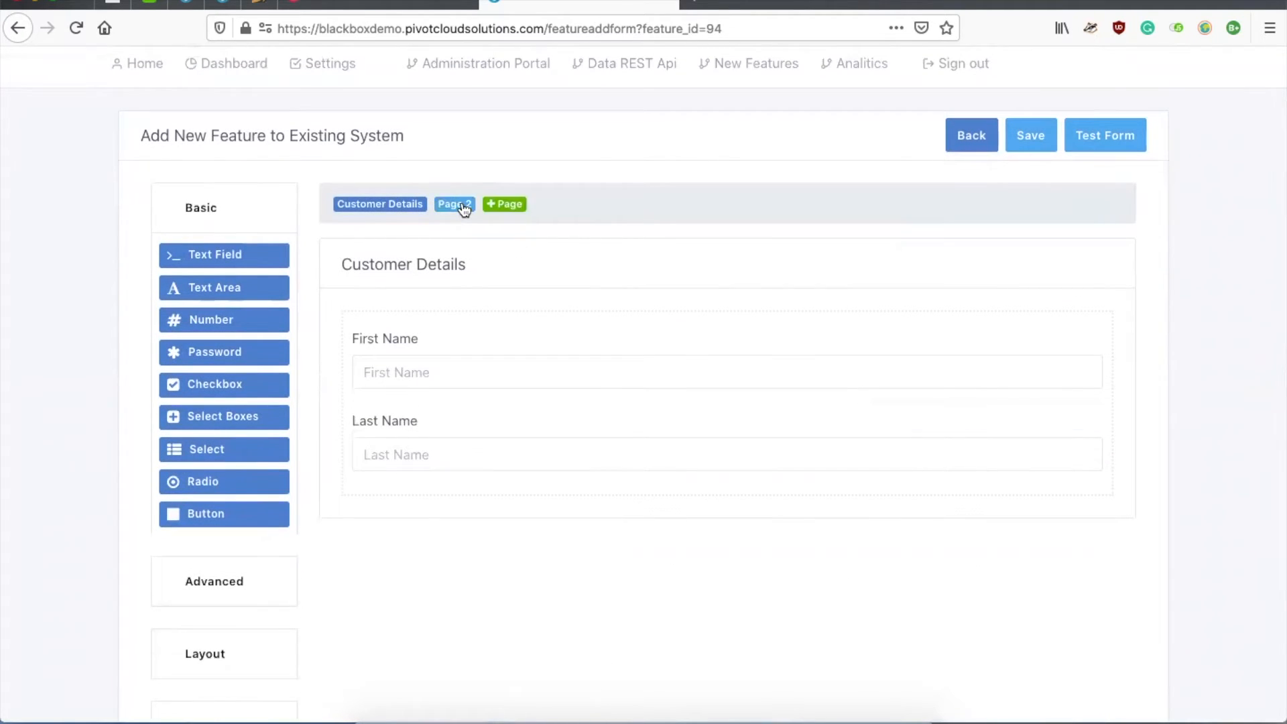
pyautogui.click(462, 205)
pyautogui.click(928, 249)
pyautogui.click(401, 252)
pyautogui.hotkey('ctrl', 'a')
pyautogui.write('Product Selection')
pyautogui.click(693, 345)
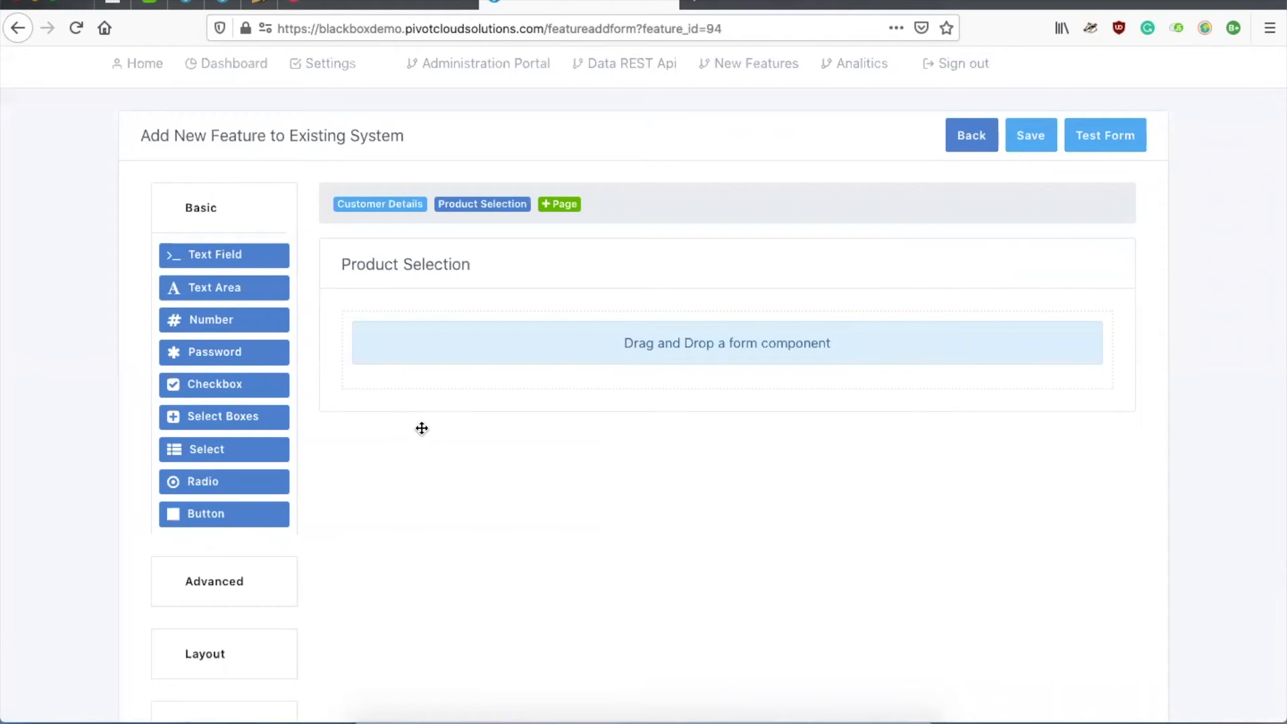
# Step: Add 'Basic Cover' and 'Premium Cover' checkboxes to Product Selection
pyautogui.moveTo(218, 384); pyautogui.dragTo(474, 321)
pyautogui.doubleClick(234, 255)
pyautogui.write('Basic Cover')
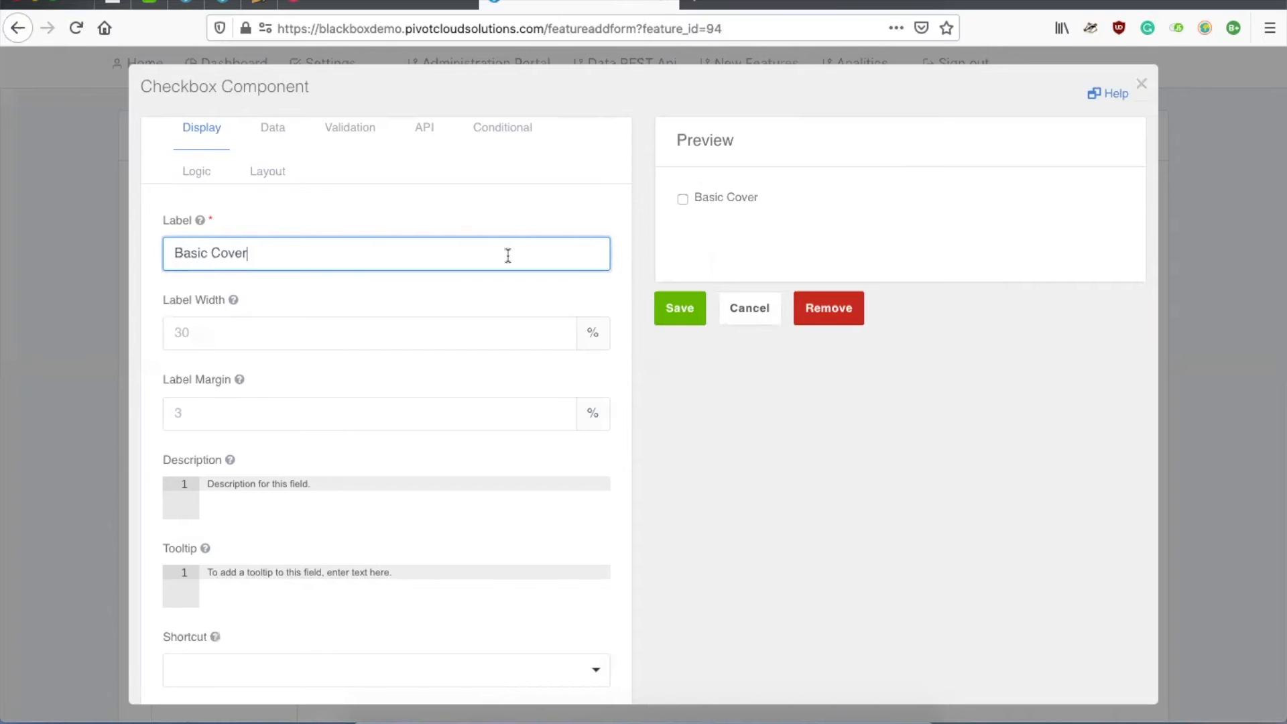
pyautogui.click(673, 309)
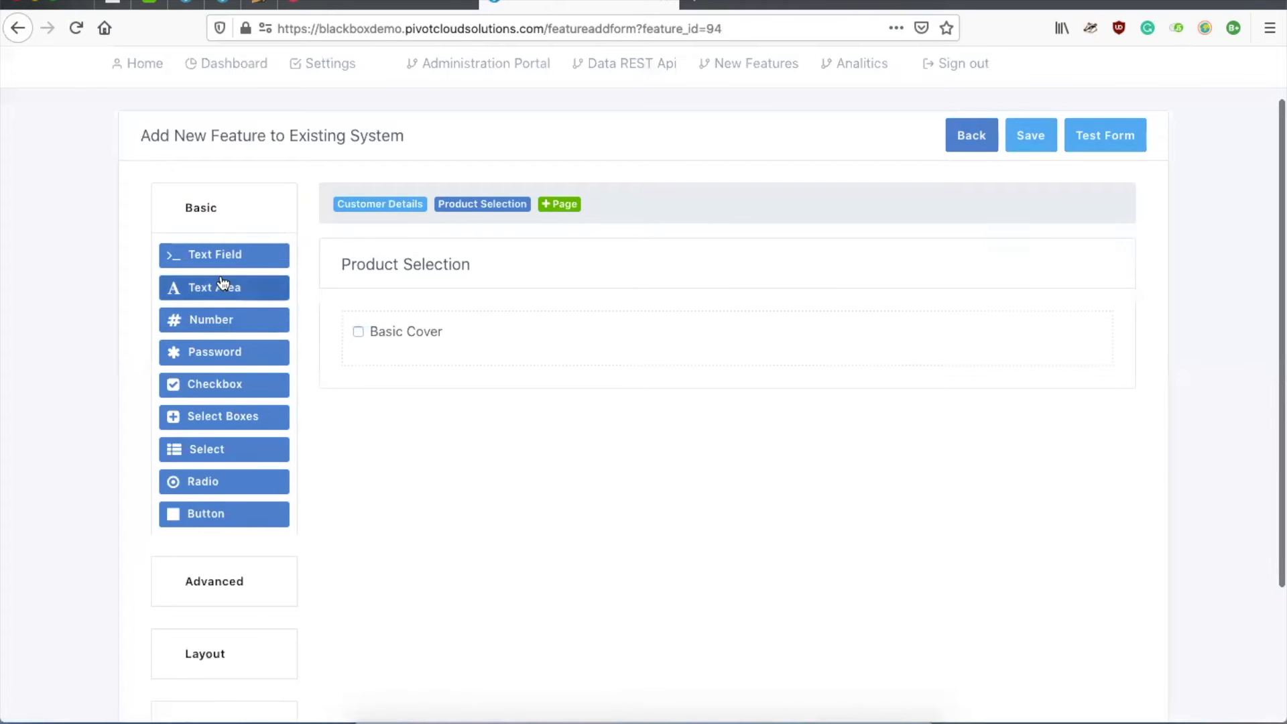
pyautogui.moveTo(218, 384); pyautogui.dragTo(473, 373)
pyautogui.click(294, 247)
pyautogui.hotkey('ctrl', 'a')
pyautogui.write('Pre')
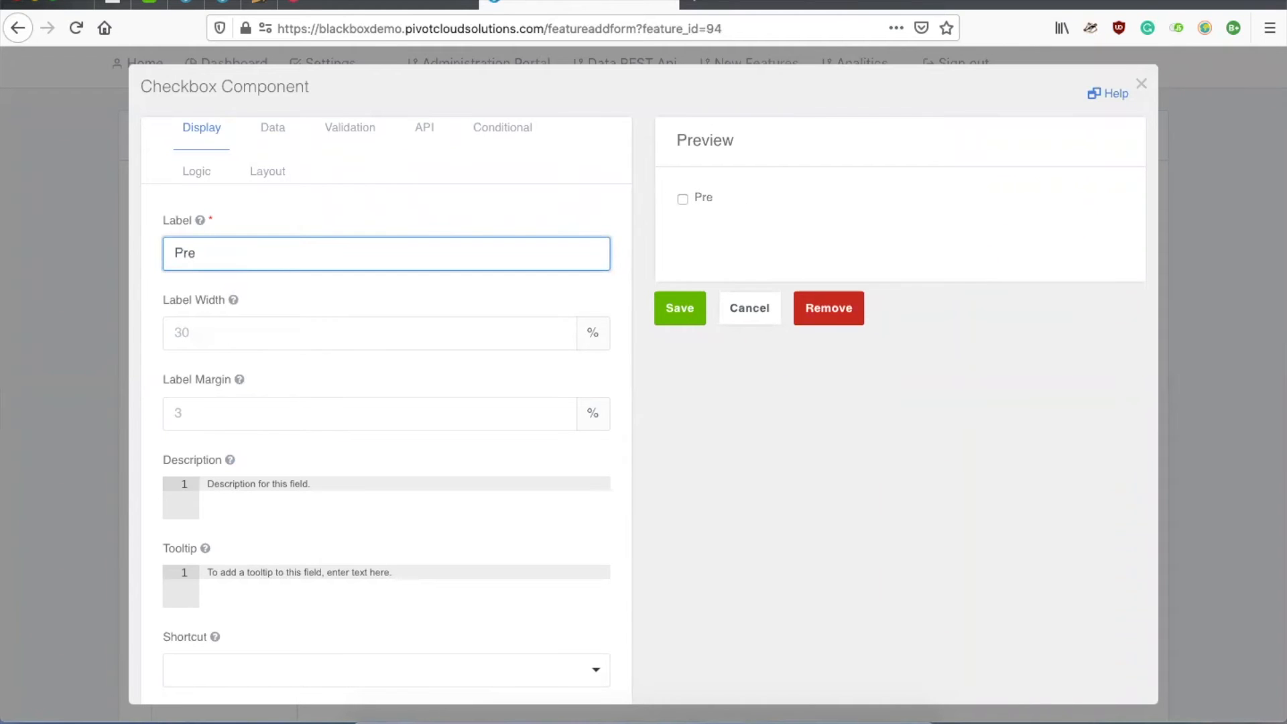
pyautogui.write('mium Cover')
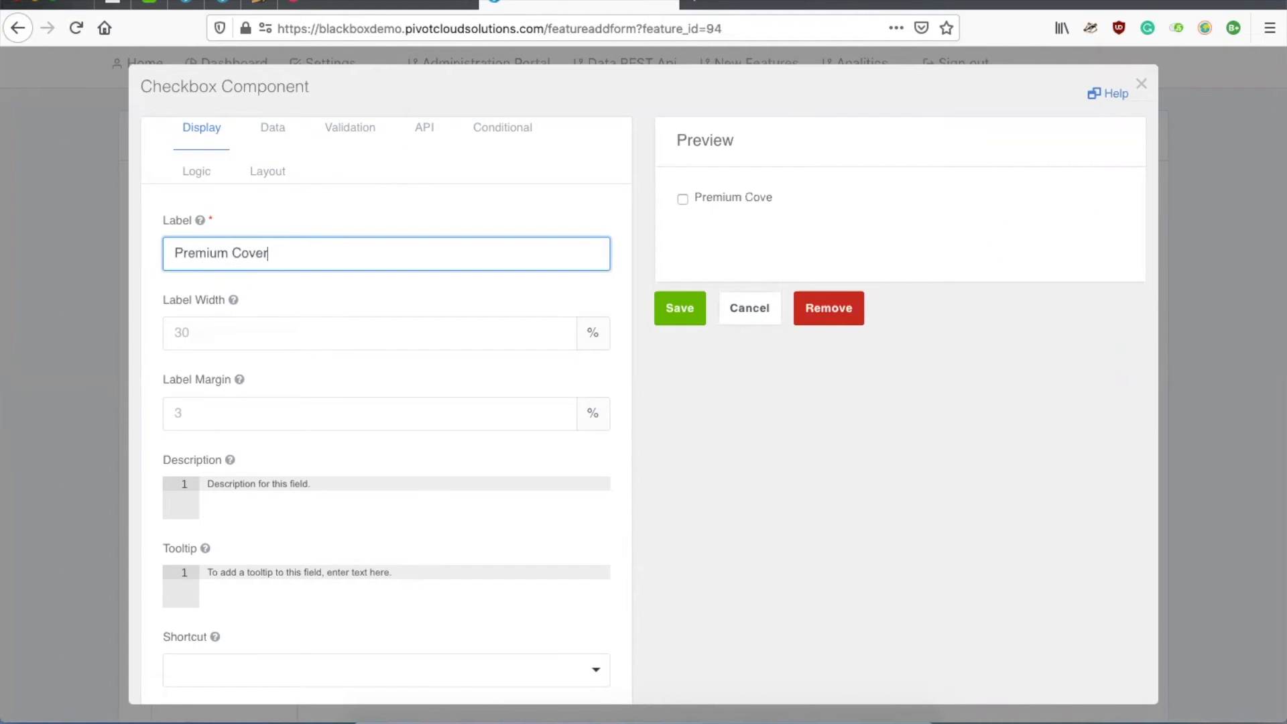
pyautogui.click(679, 308)
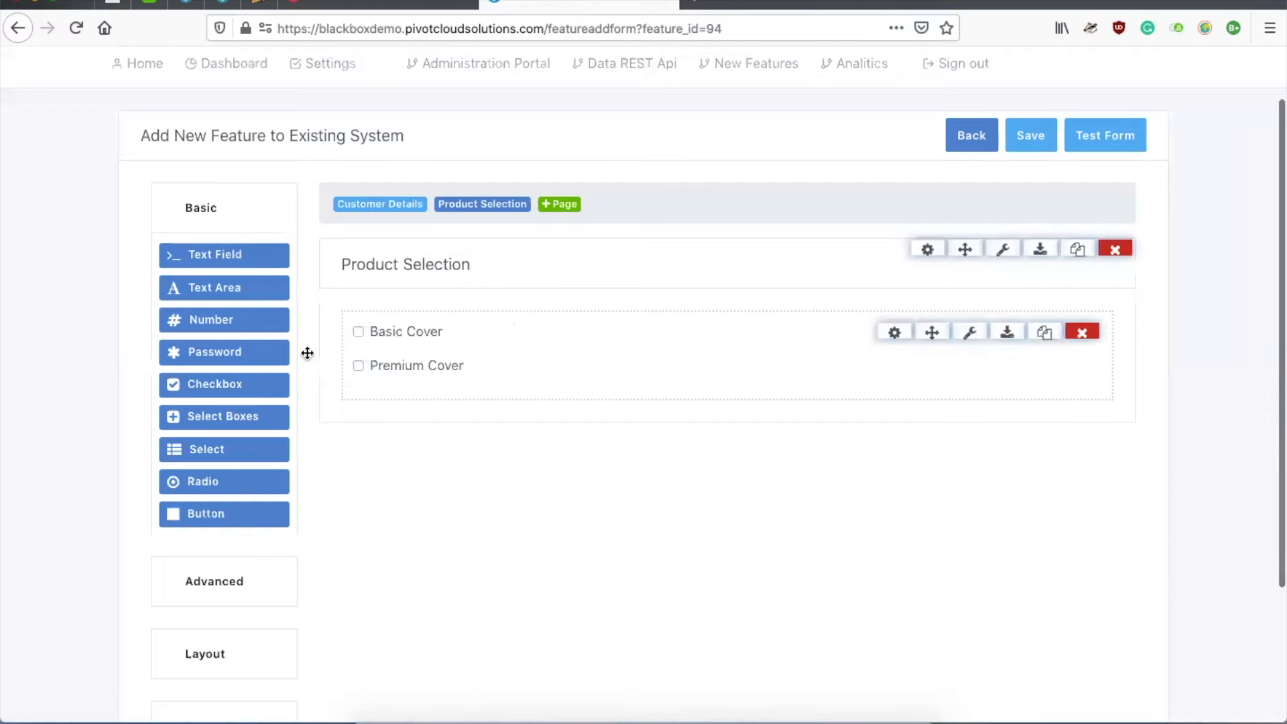
# Step: Add 'Covid Cover' and 'International Cover' checkboxes, correcting the misspelled label
pyautogui.moveTo(221, 383); pyautogui.dragTo(456, 396)
pyautogui.click(315, 269)
pyautogui.hotkey('ctrl', 'a')
pyautogui.write('Covid Cover')
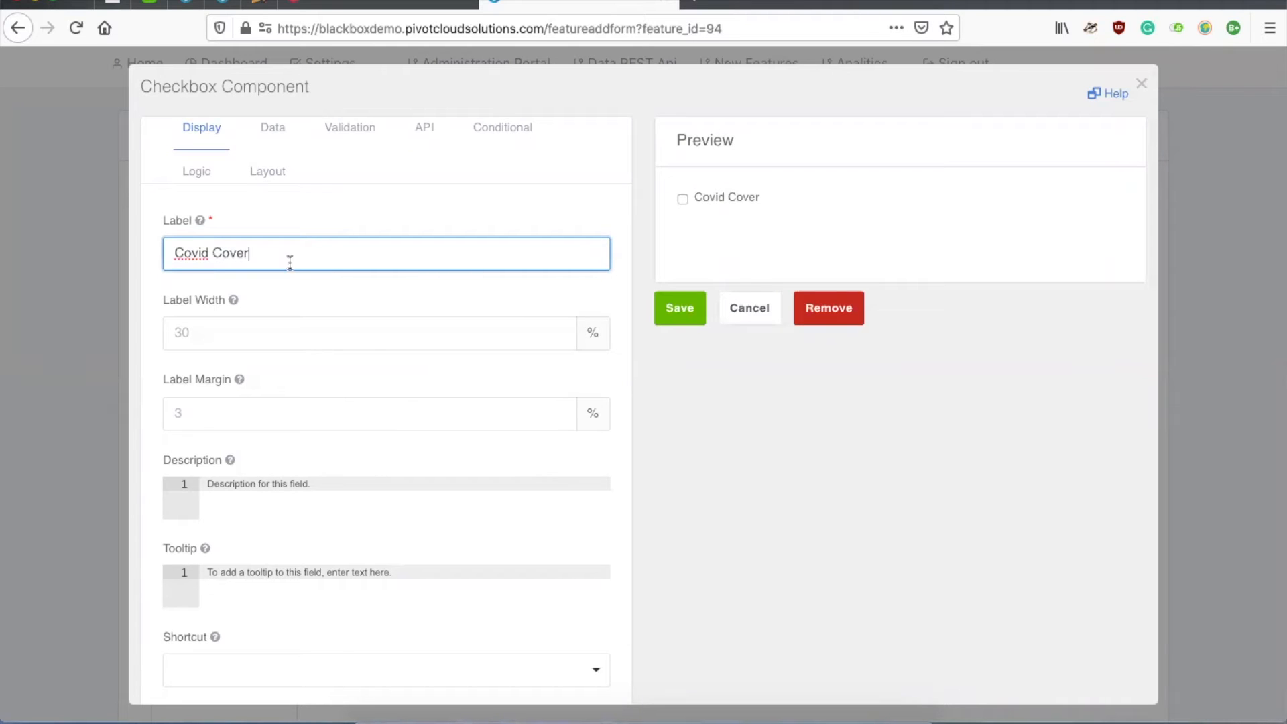
pyautogui.click(684, 314)
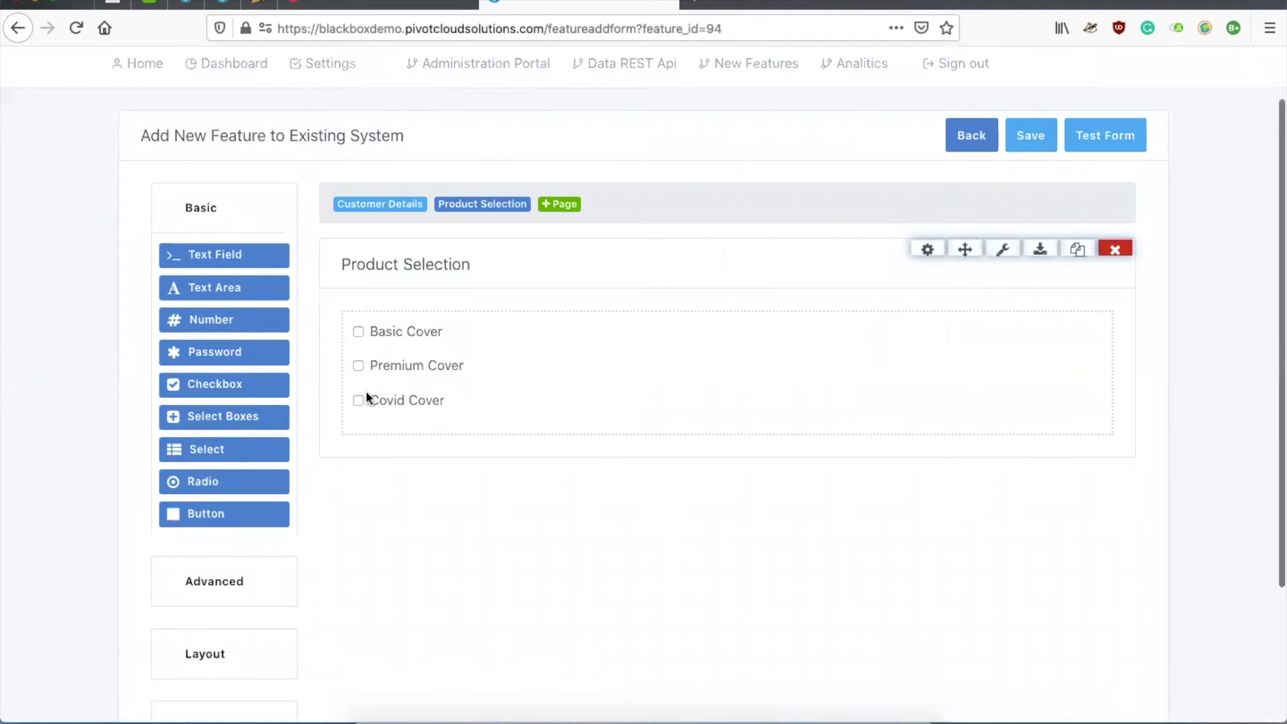
pyautogui.moveTo(224, 385); pyautogui.dragTo(432, 431)
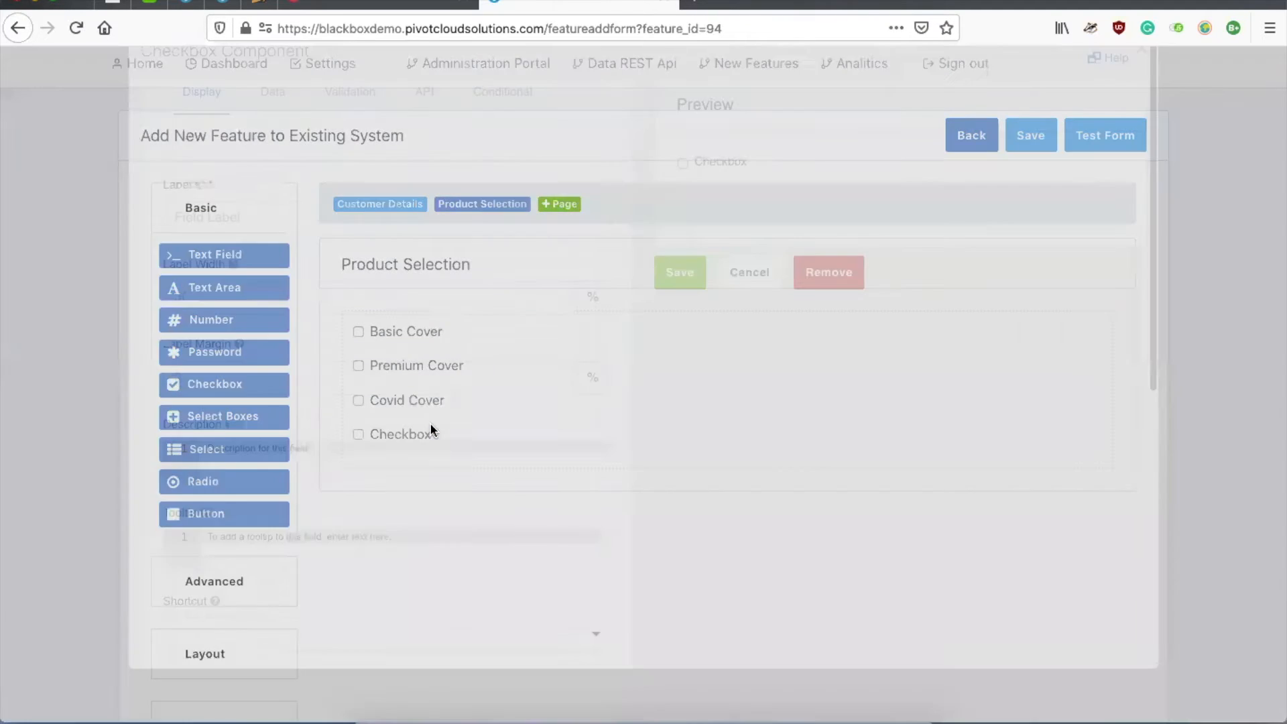
pyautogui.write('Internationl Cover')
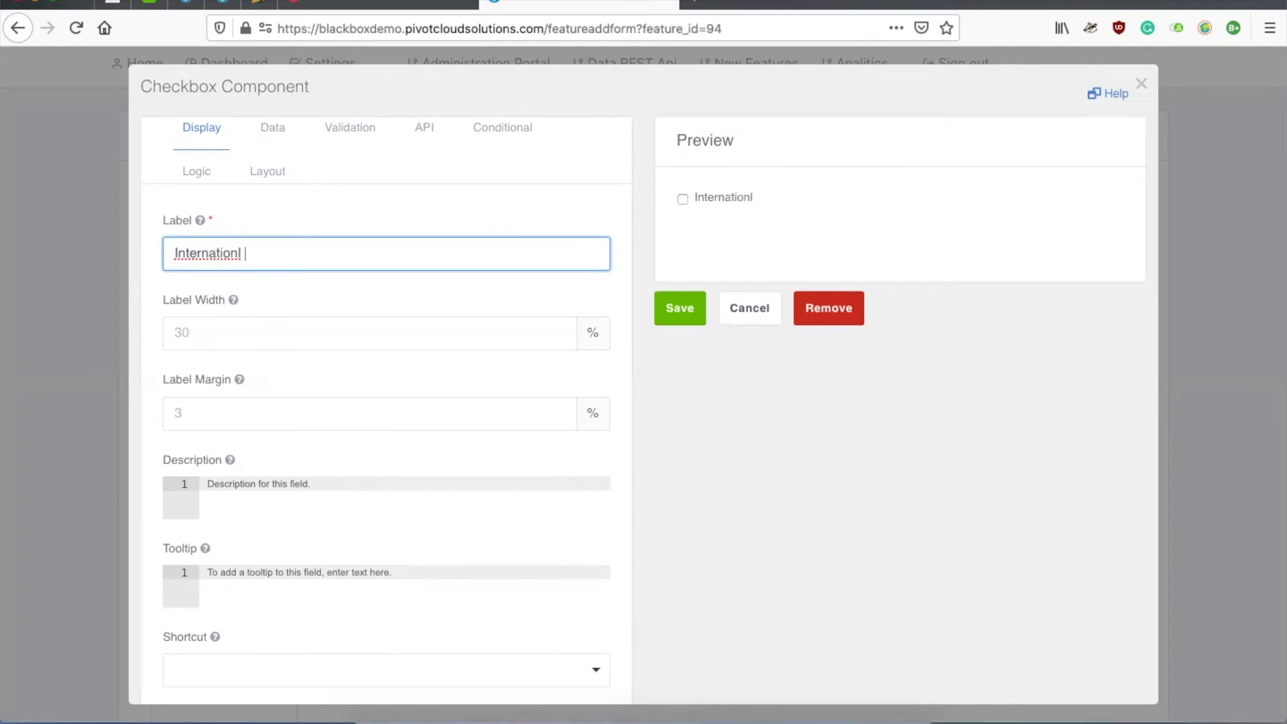
pyautogui.scroll(-1, 216, 262)
pyautogui.rightClick(215, 244)
pyautogui.click(226, 248)
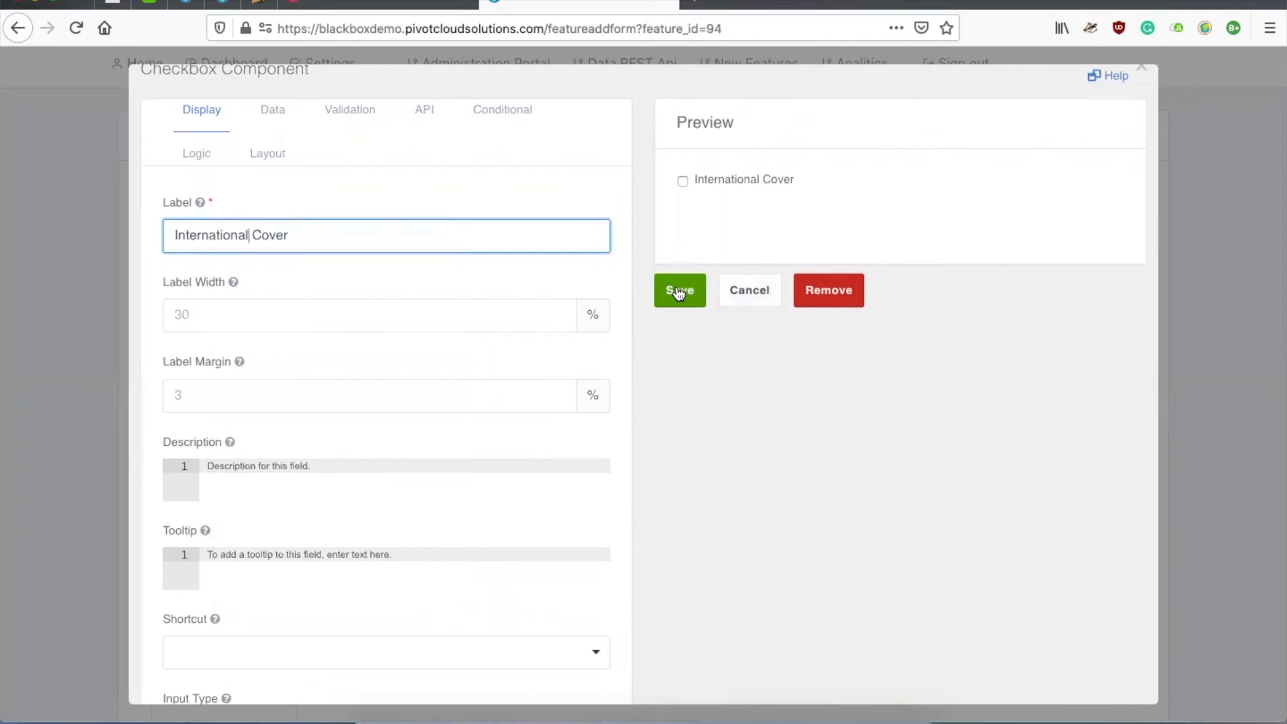
pyautogui.click(679, 292)
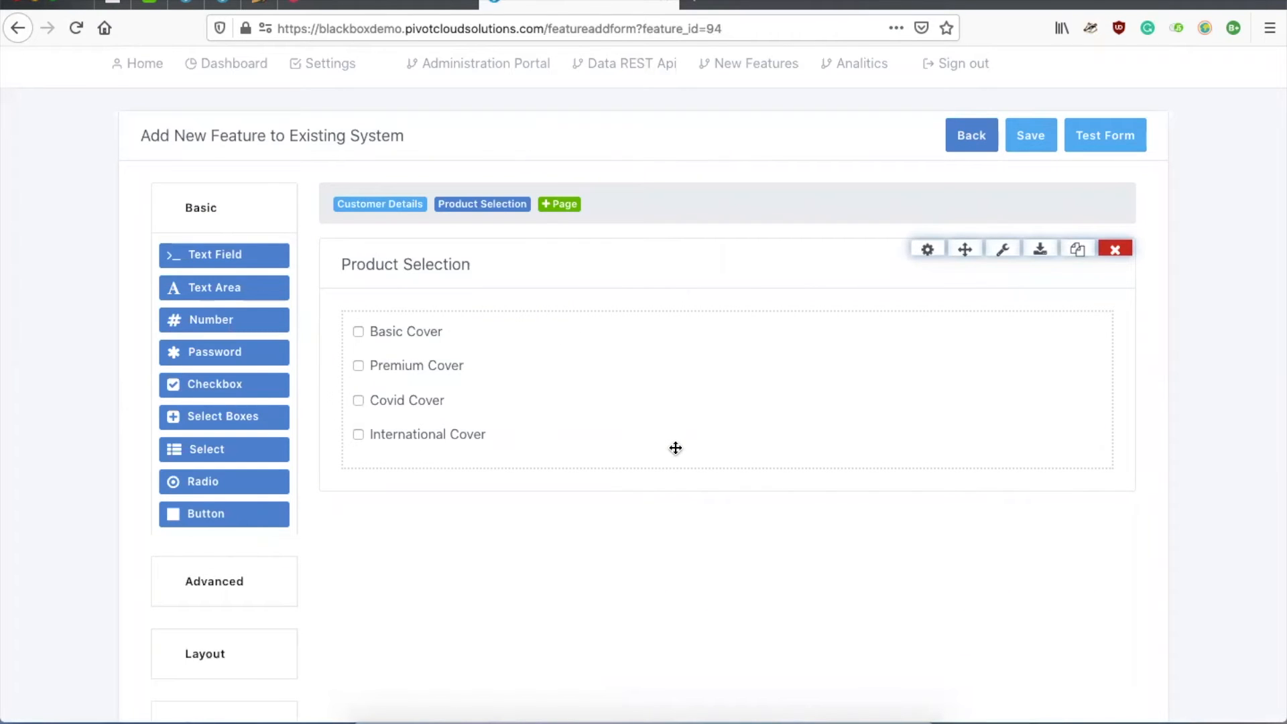
pyautogui.moveTo(690, 365)
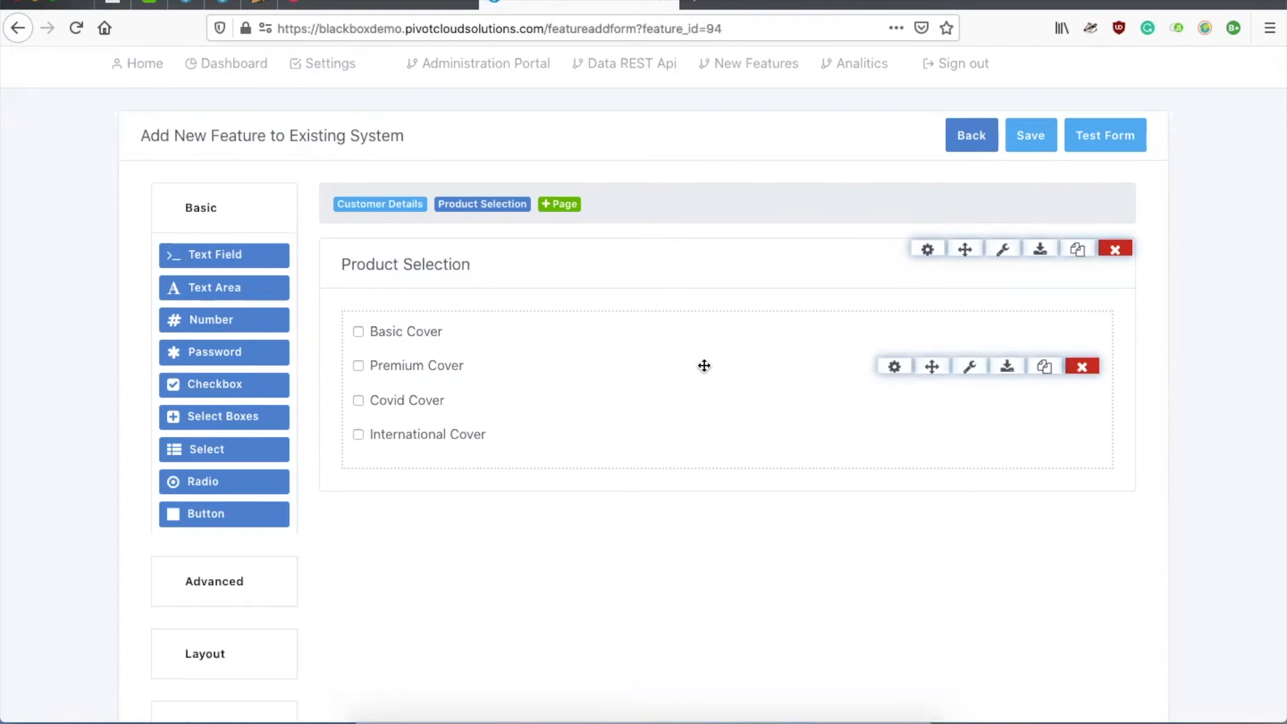
# Step: Add a third form page and title it 'Essential Details'
pyautogui.click(565, 204)
pyautogui.click(557, 205)
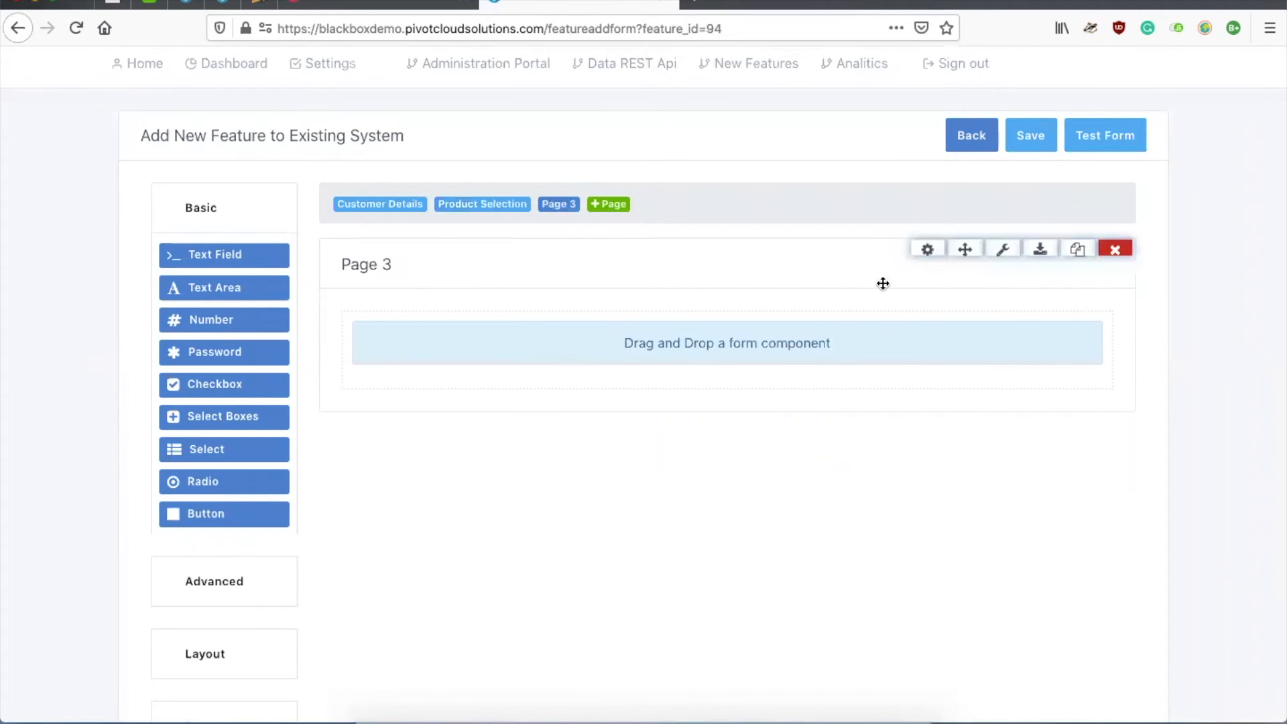
pyautogui.click(926, 250)
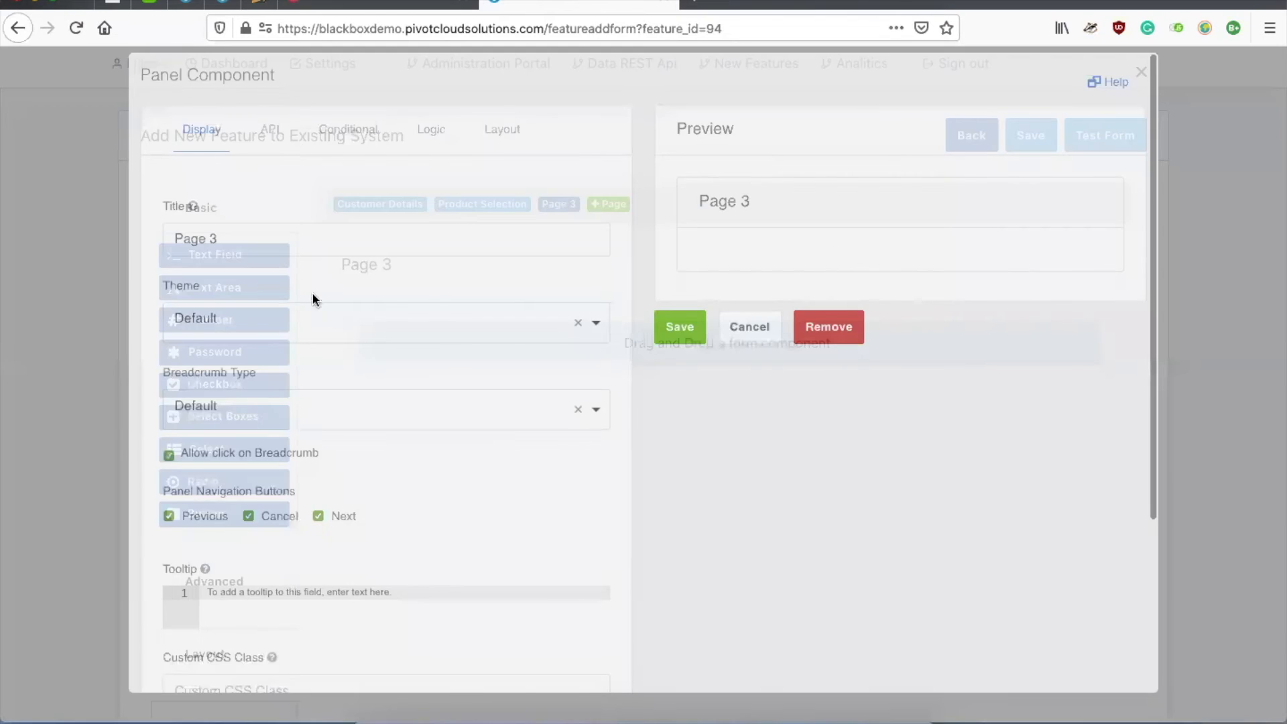
pyautogui.write('Essentail')
pyautogui.press('BackSpace')
pyautogui.press('BackSpace')
pyautogui.press('BackSpace')
pyautogui.press('BackSpace')
pyautogui.write('tial Details')
pyautogui.click(667, 354)
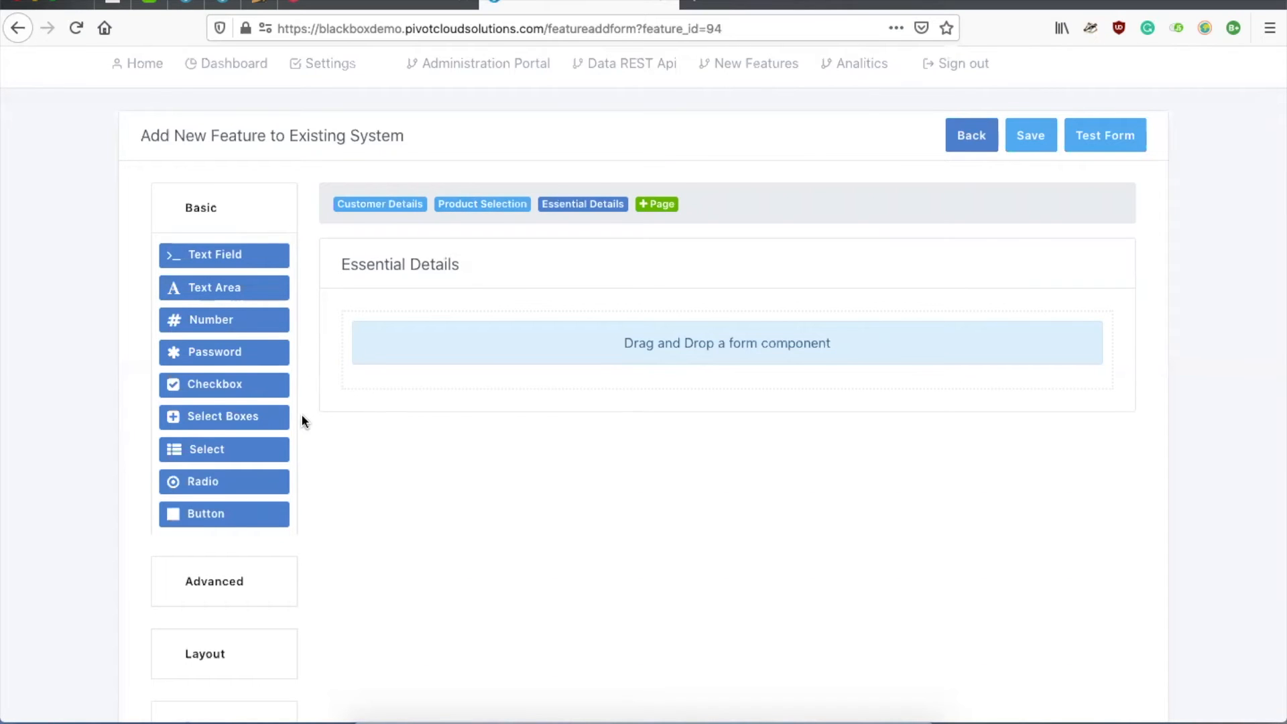
# Step: Add a 'Username' text field with placeholder 'Username' to Essential Details
pyautogui.moveTo(230, 258); pyautogui.dragTo(496, 331)
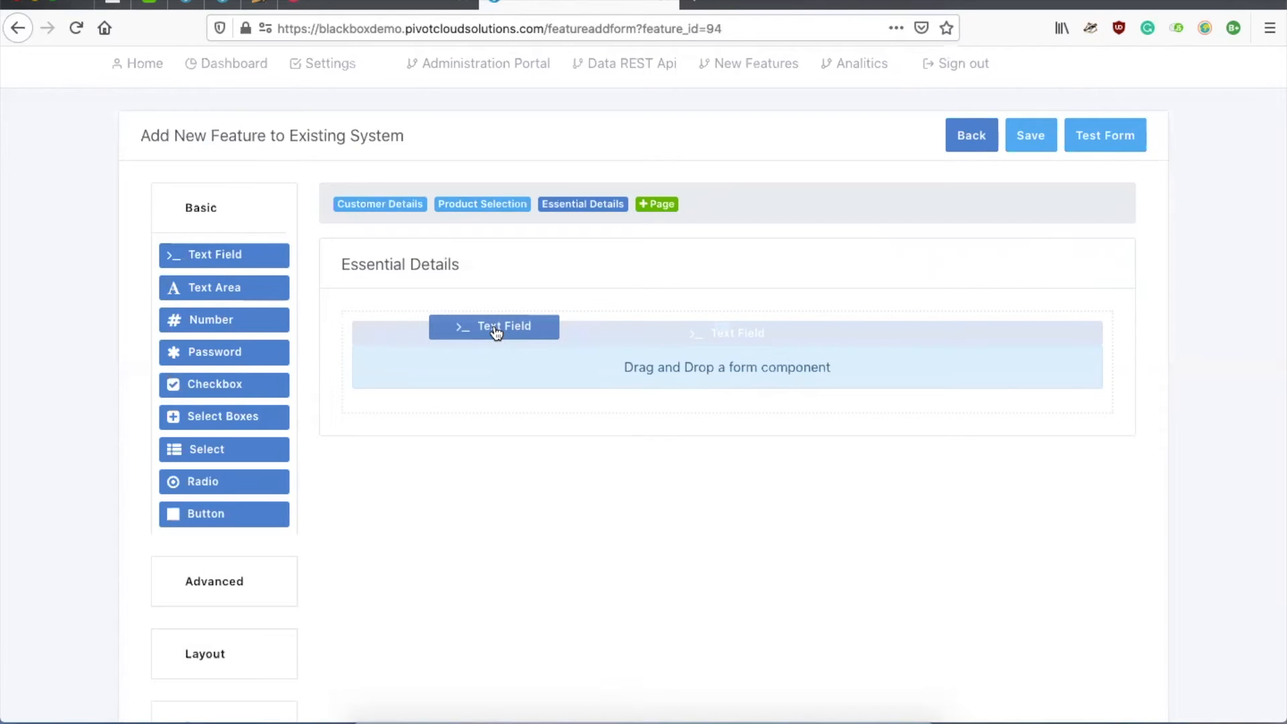
pyautogui.moveTo(497, 332); pyautogui.dragTo(494, 330)
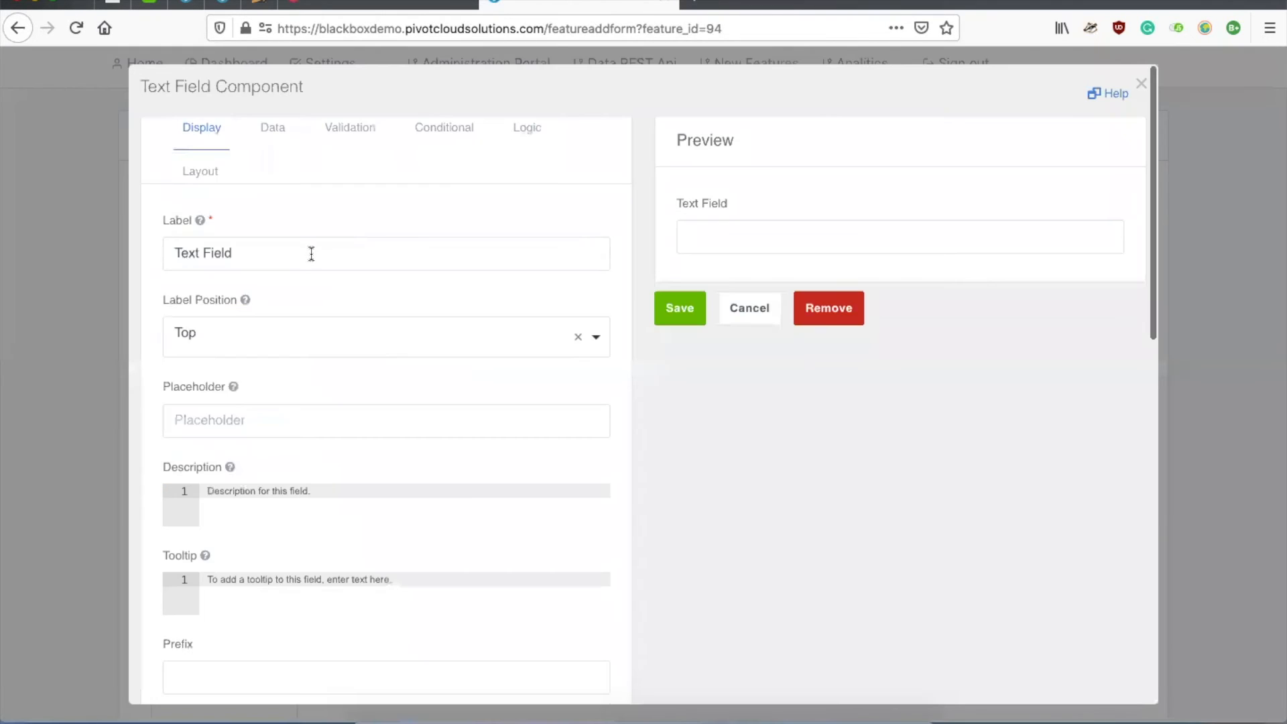
pyautogui.write('Username')
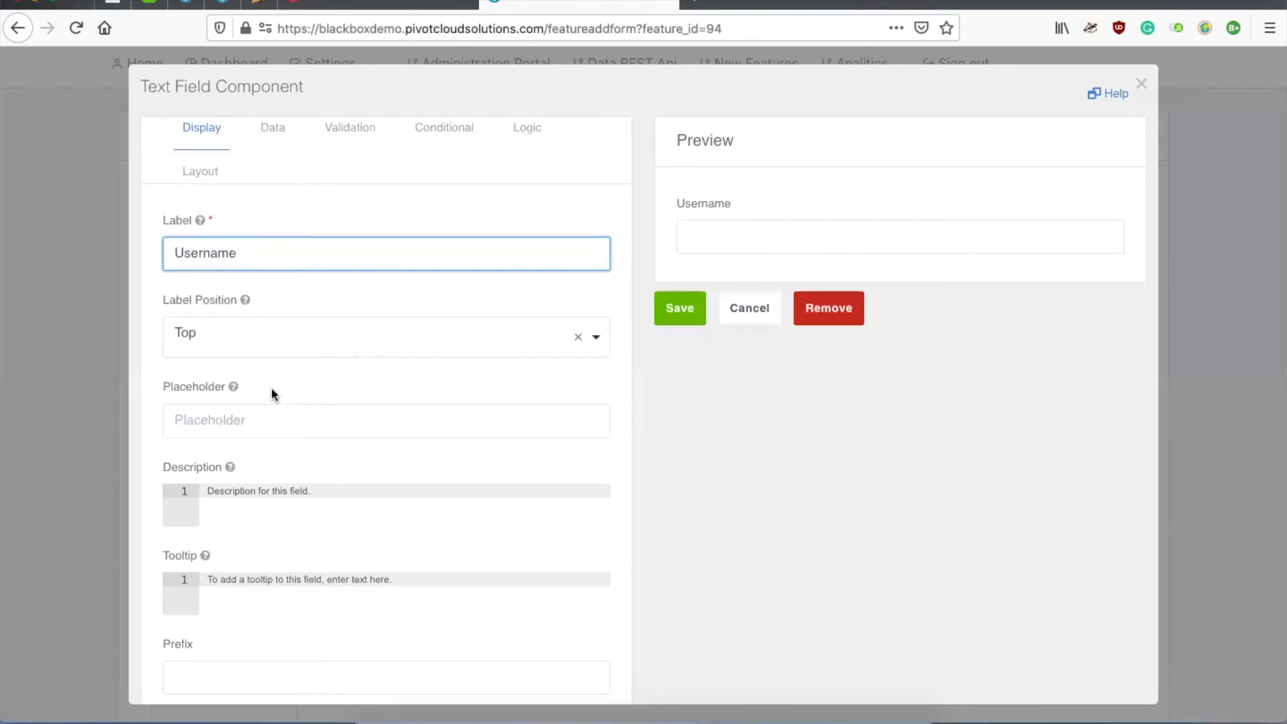
pyautogui.click(265, 417)
pyautogui.write('UserName')
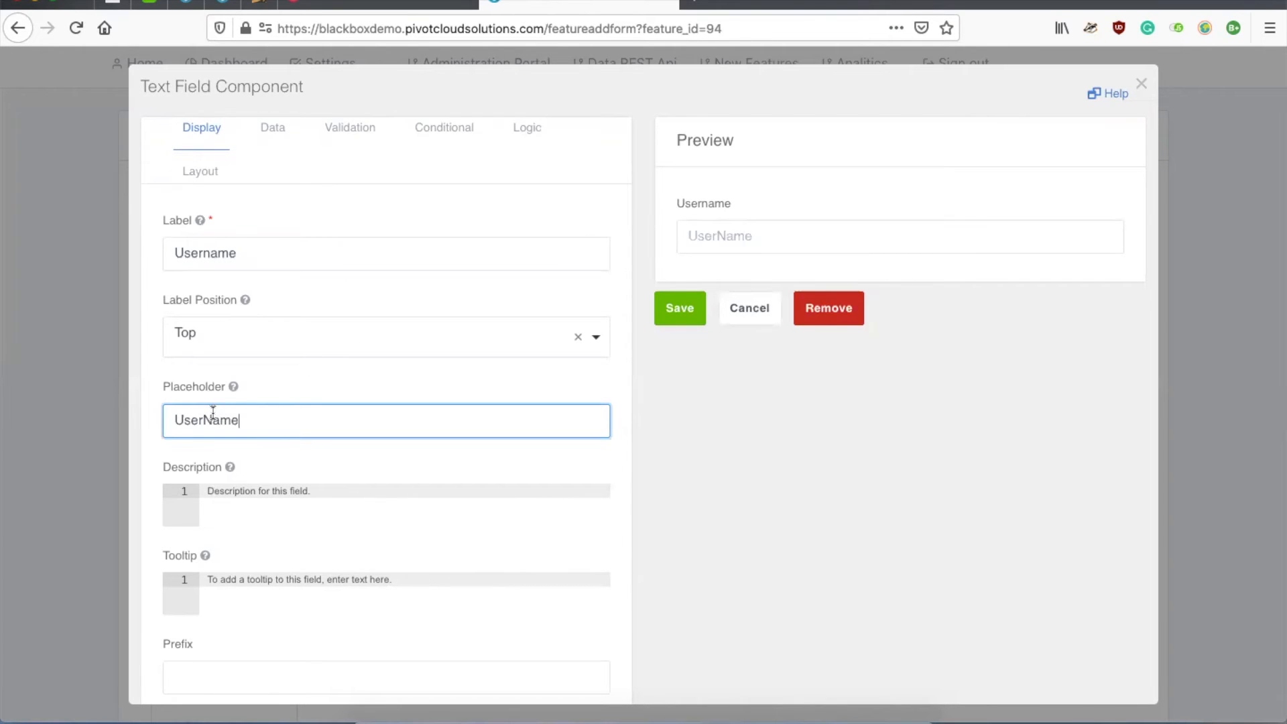
pyautogui.click(213, 413)
pyautogui.press('BackSpace')
pyautogui.click(683, 307)
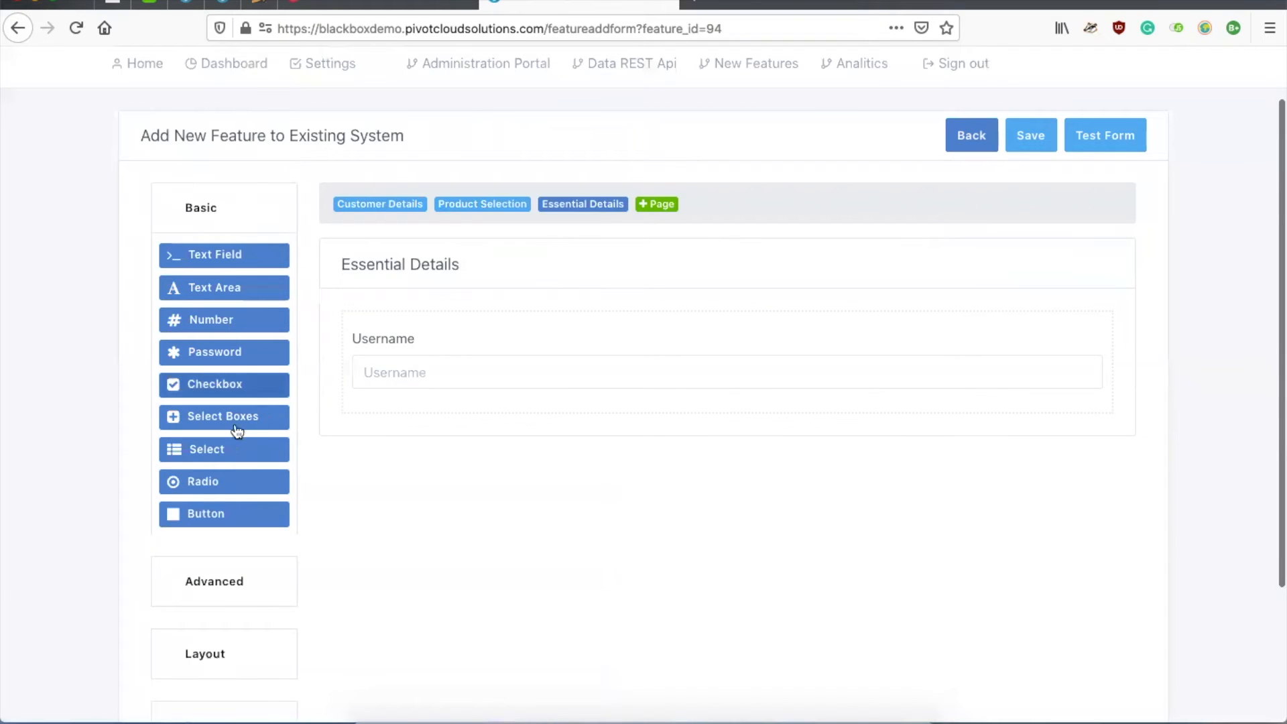
# Step: Add a Password field with placeholder 'Password' below Username
pyautogui.moveTo(225, 356); pyautogui.dragTo(434, 419)
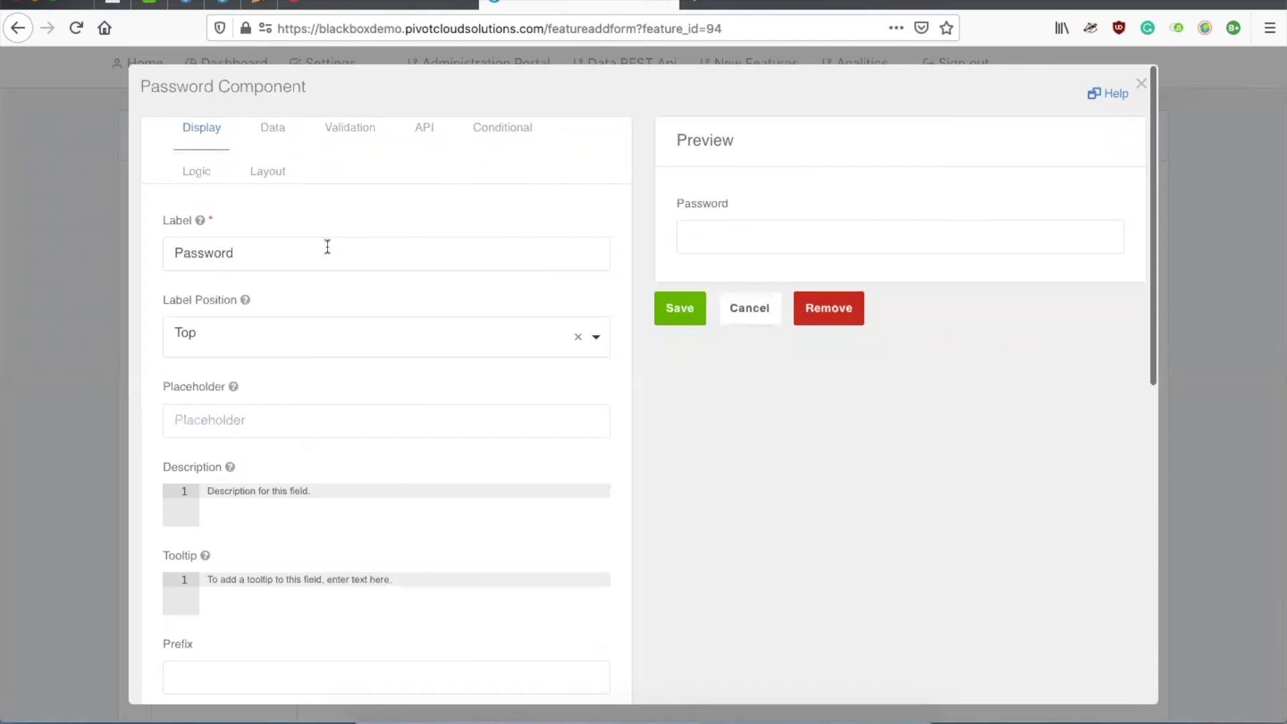
pyautogui.click(268, 415)
pyautogui.write('Password')
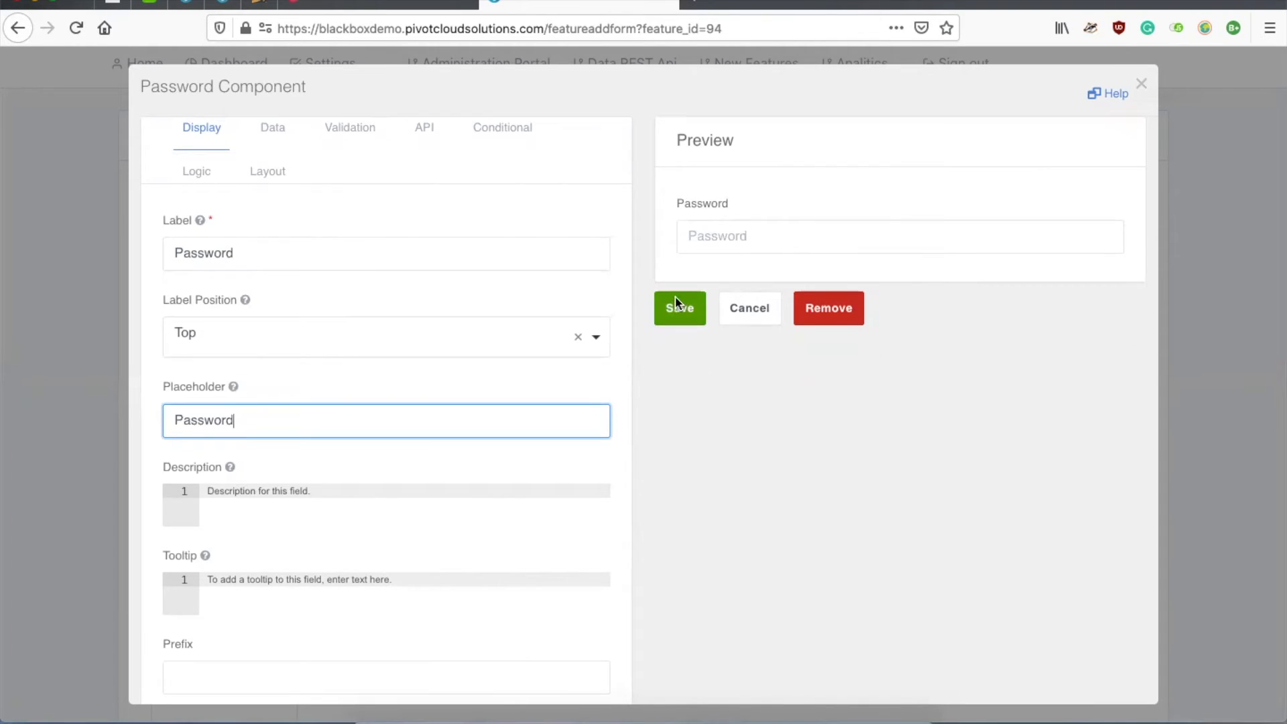
pyautogui.click(675, 306)
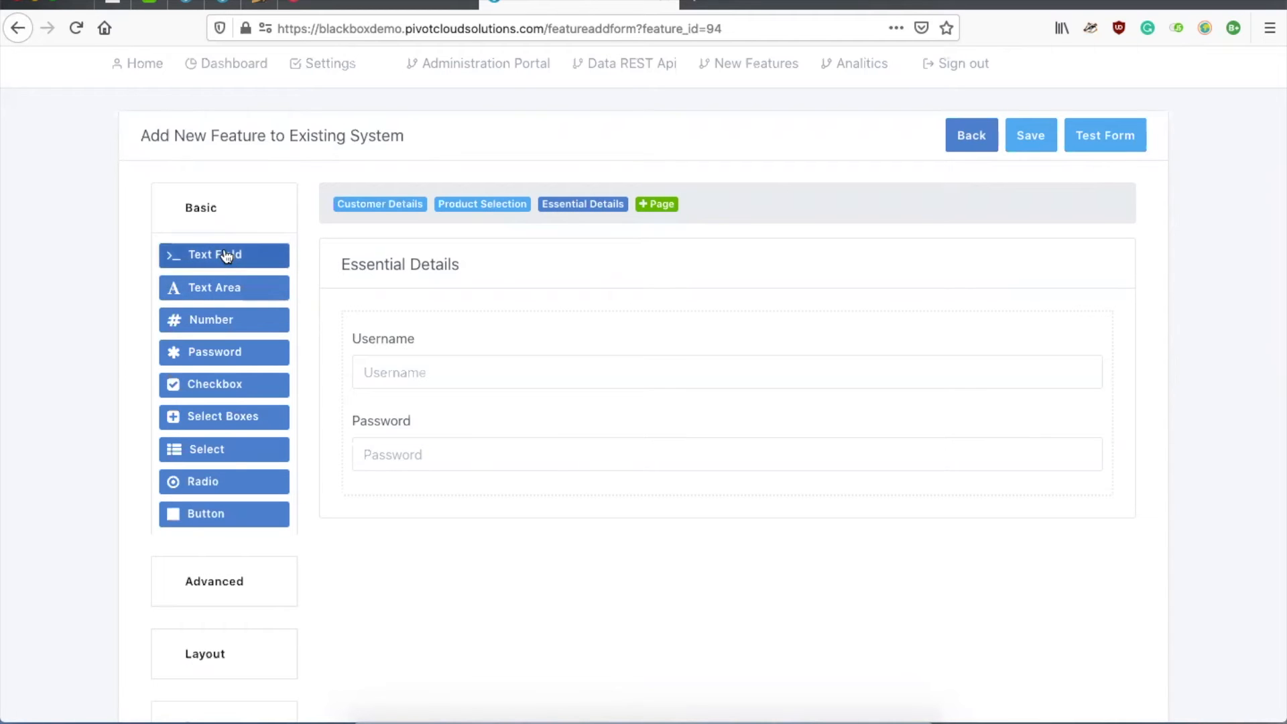
# Step: Go to the Product Selection page with the Advanced field types expanded
pyautogui.click(201, 578)
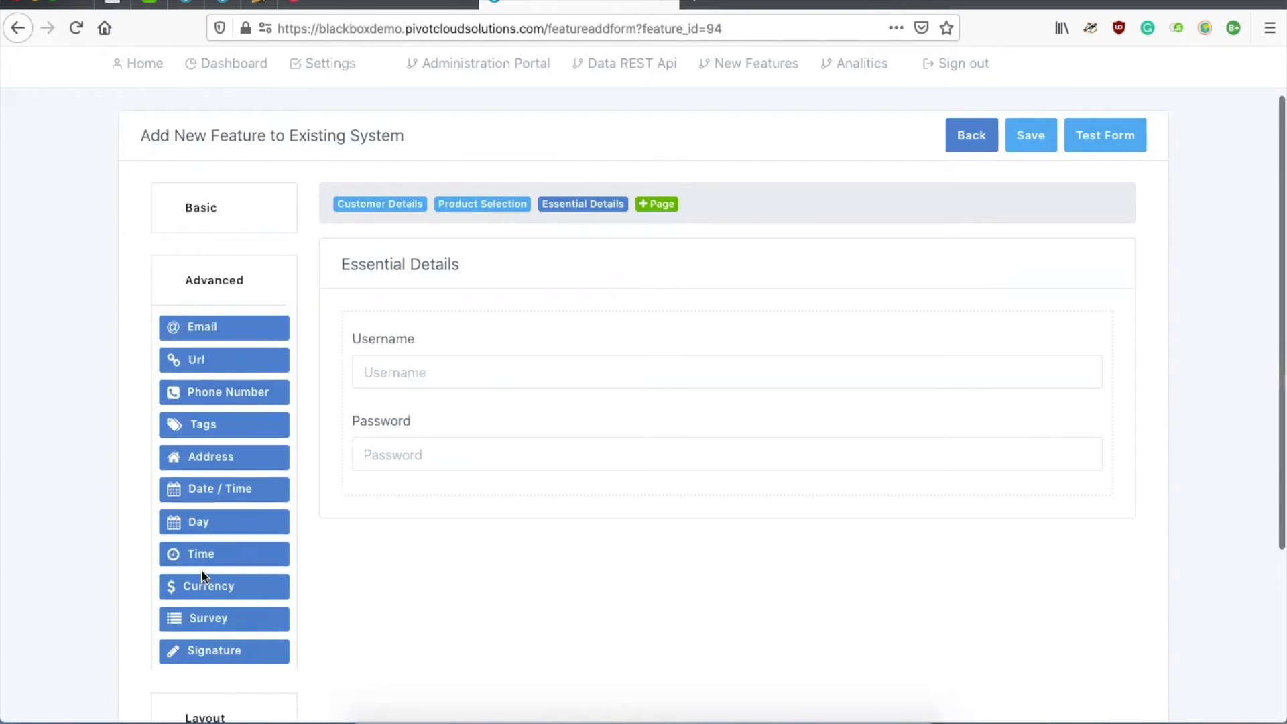
pyautogui.scroll(-3, 201, 570)
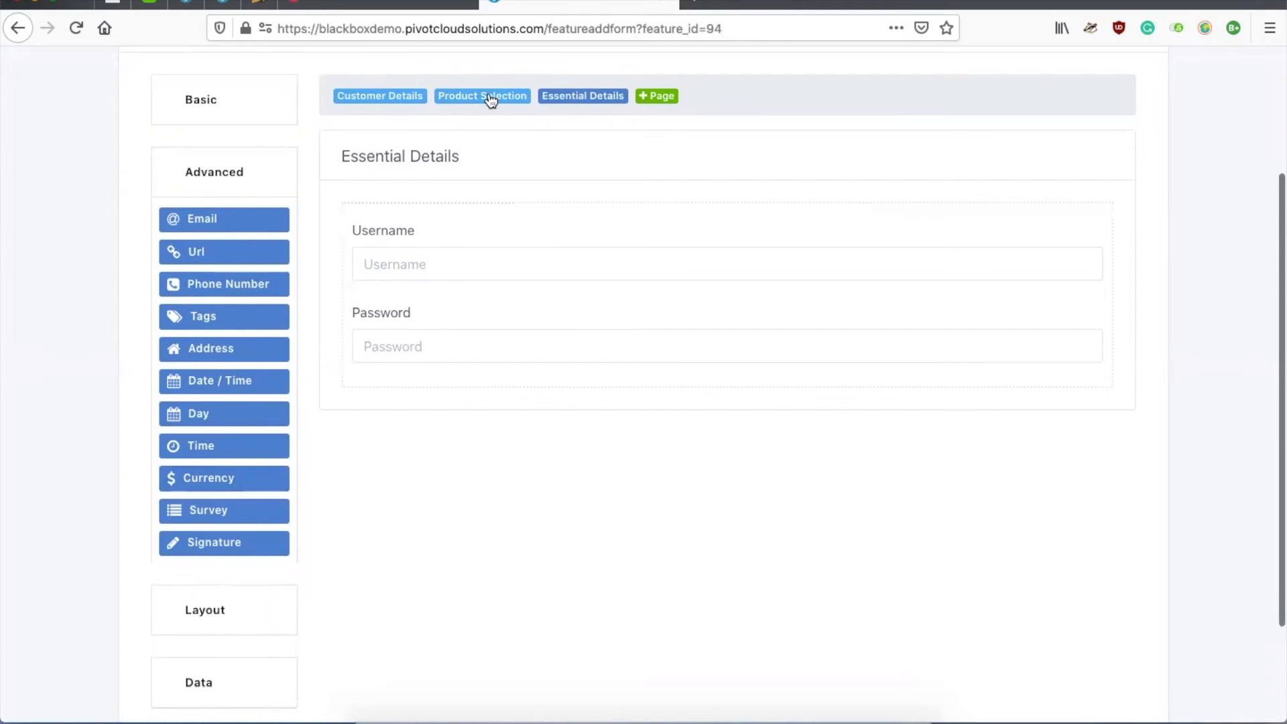
pyautogui.click(491, 100)
pyautogui.click(221, 484)
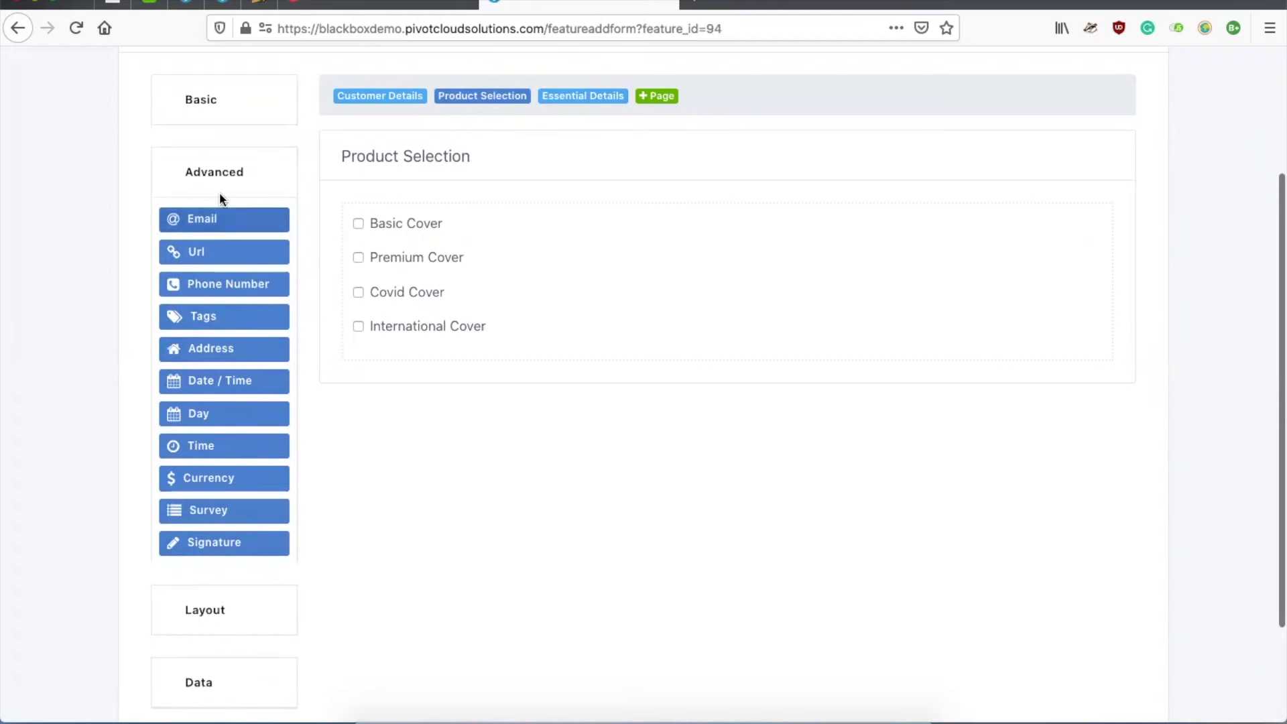
pyautogui.click(219, 164)
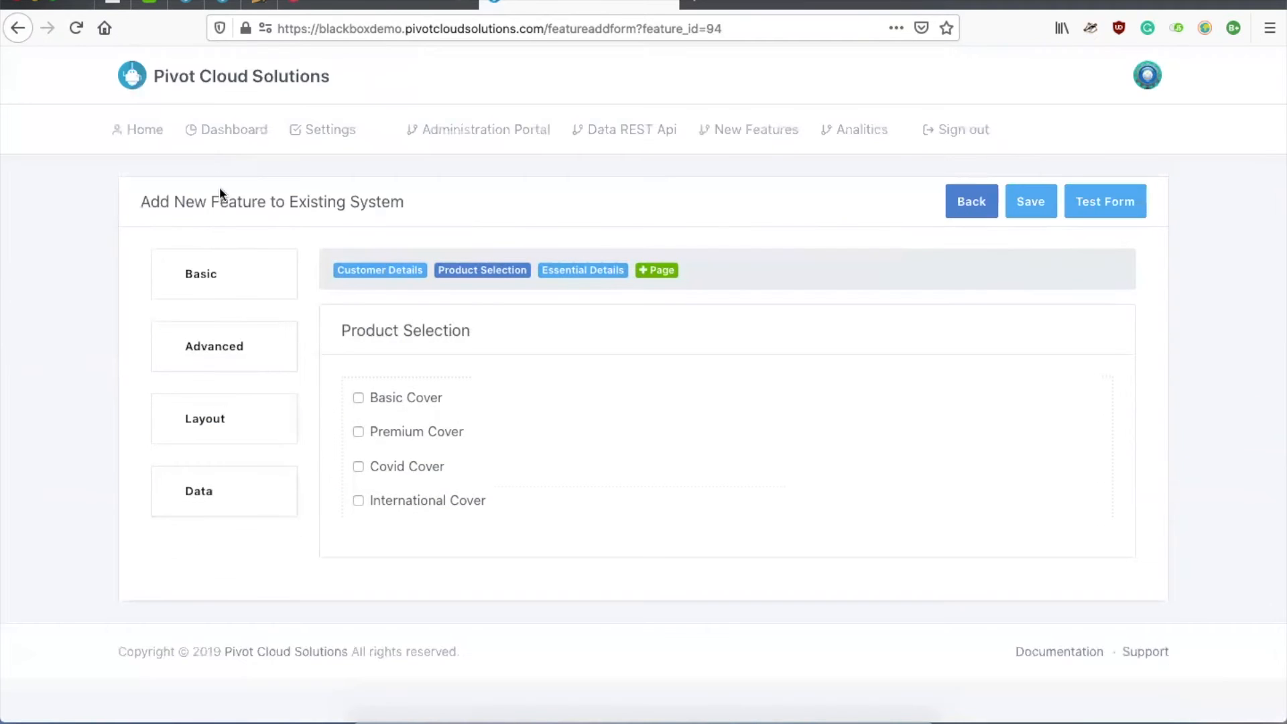
pyautogui.click(212, 289)
pyautogui.click(224, 638)
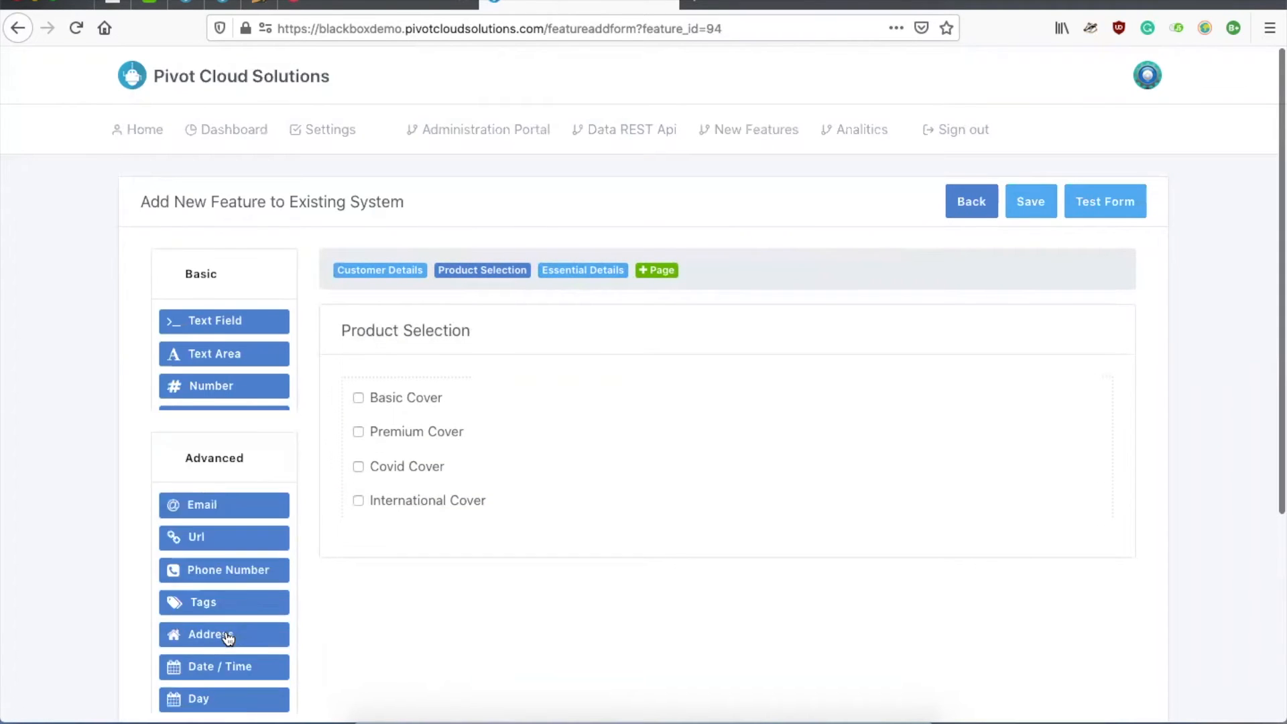
pyautogui.scroll(-3, 230, 633)
# Step: Add a Currency field labelled 'Cover Amount' below International Cover
pyautogui.moveTo(208, 539); pyautogui.dragTo(473, 403)
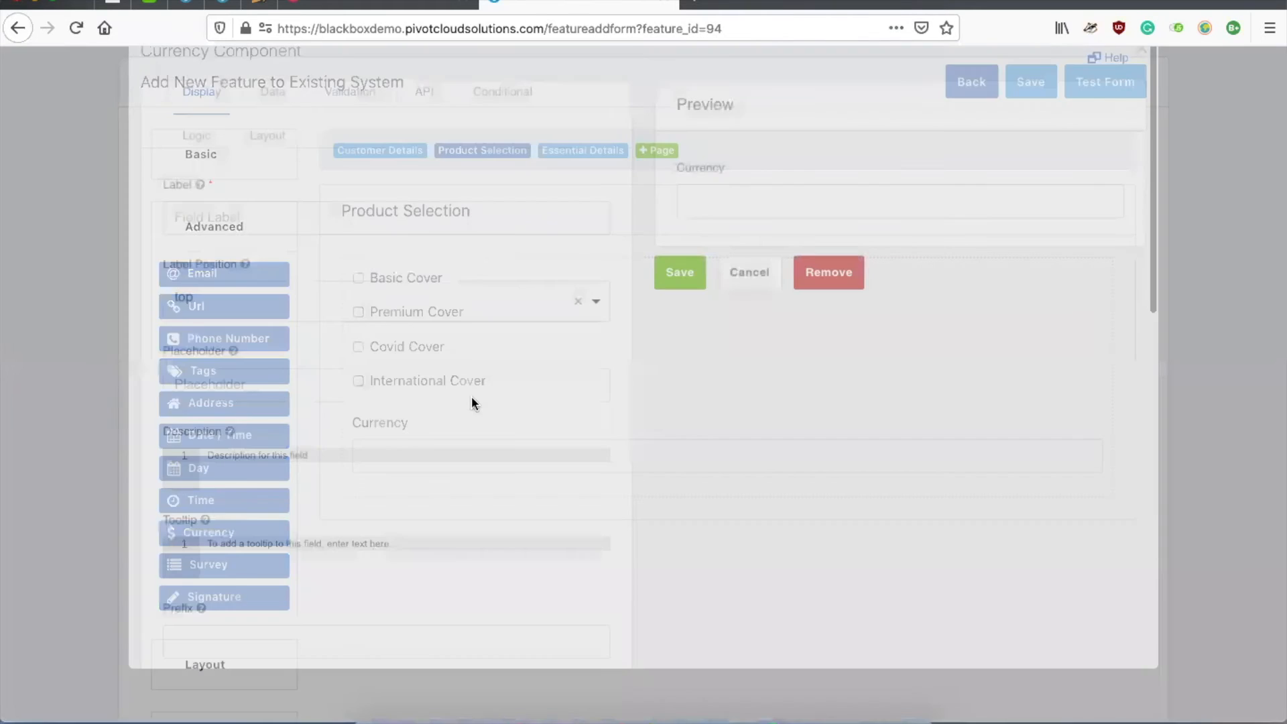
pyautogui.hotkey('ctrl', 'a')
pyautogui.write('Cover')
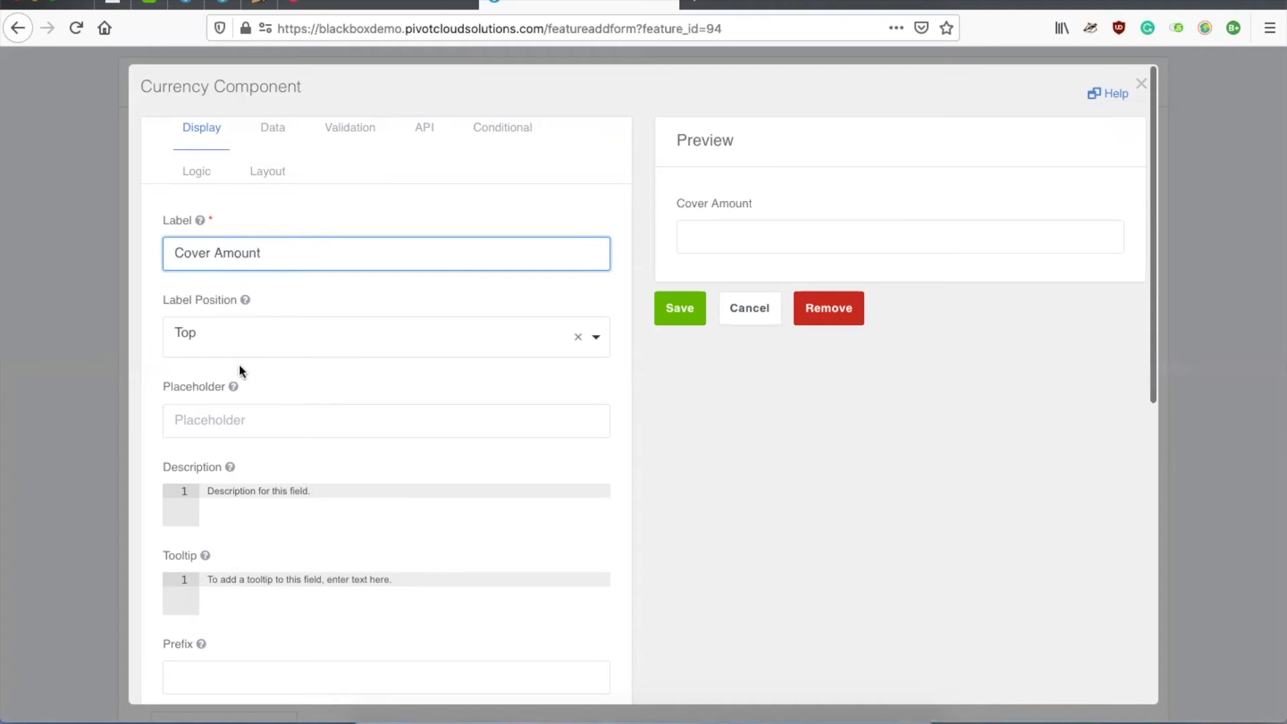
pyautogui.click(302, 420)
pyautogui.write('Co')
pyautogui.press('BackSpace')
pyautogui.press('BackSpace')
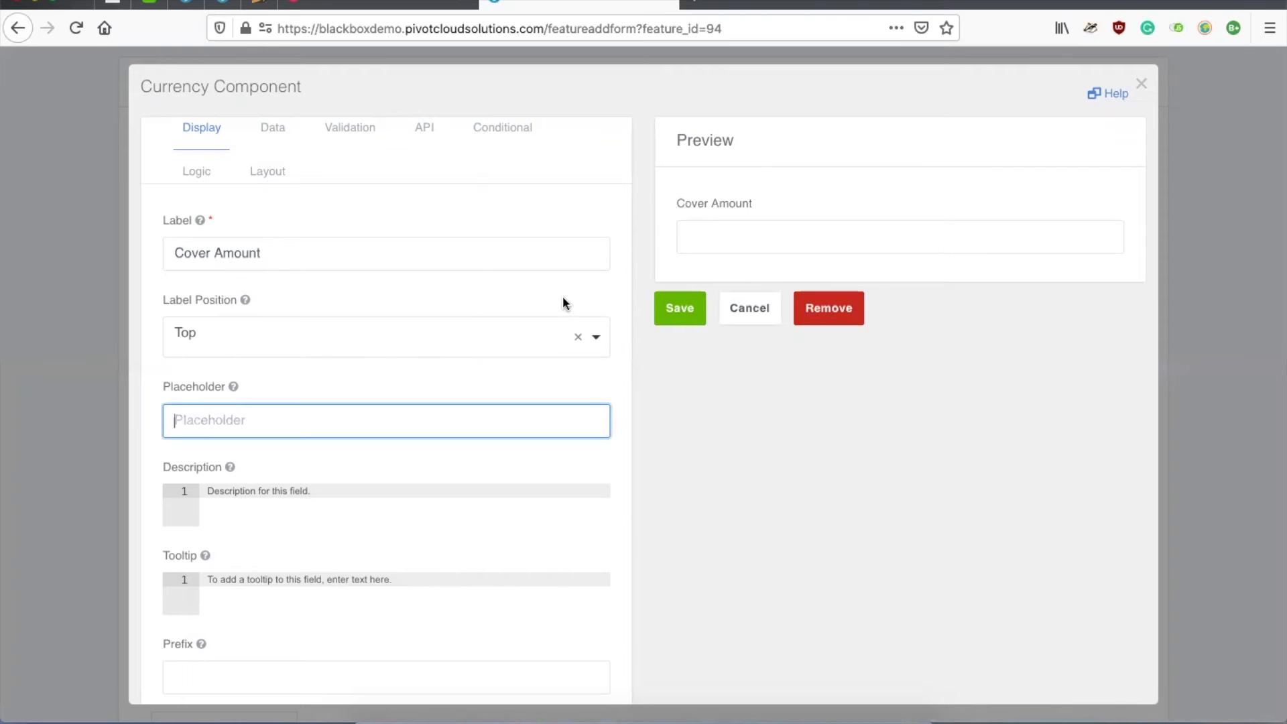
pyautogui.click(676, 309)
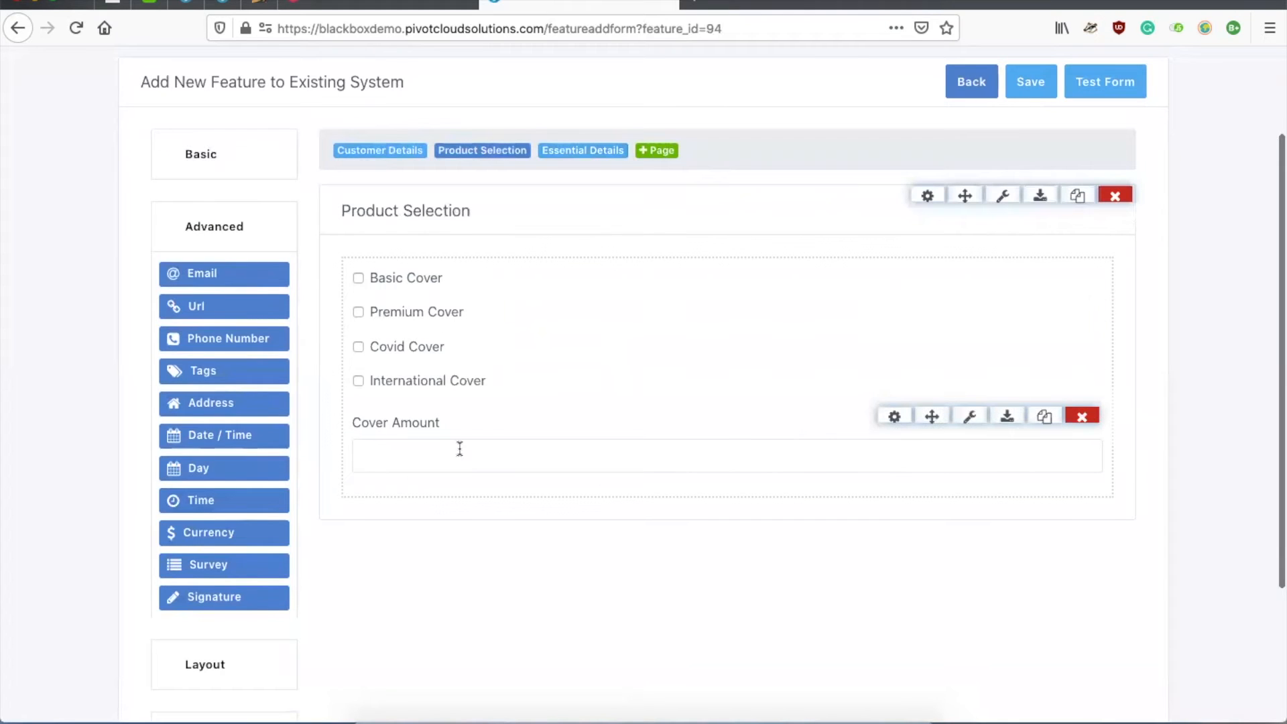
# Step: Add a fourth form page titled 'Sign and Sumbit'
pyautogui.click(585, 154)
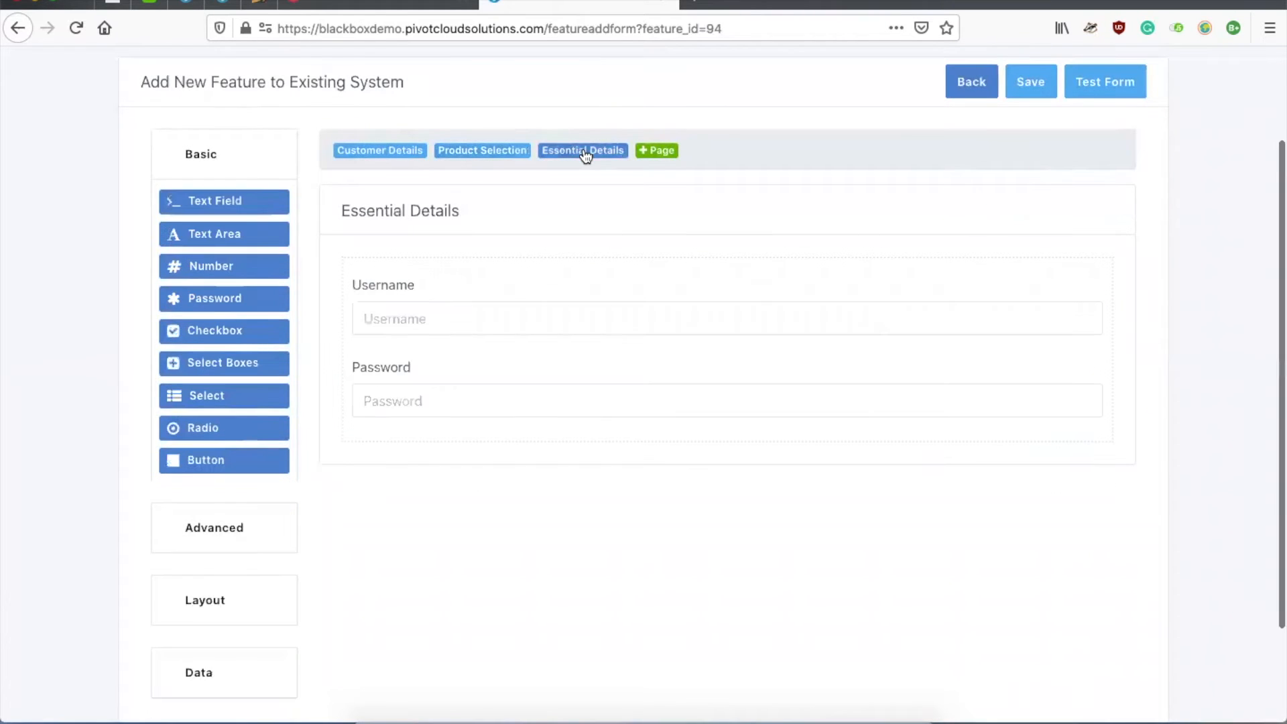
pyautogui.click(656, 153)
pyautogui.click(655, 151)
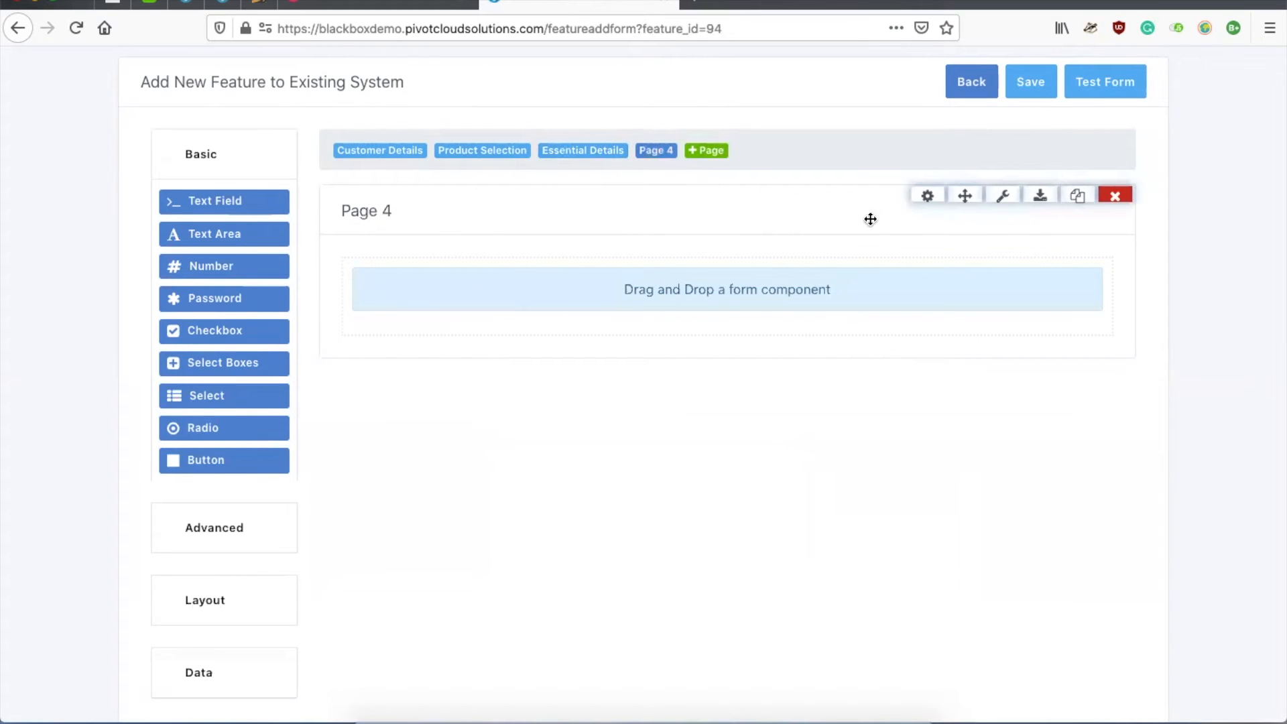
pyautogui.click(929, 196)
pyautogui.click(312, 260)
pyautogui.hotkey('ctrl', 'a')
pyautogui.write('S')
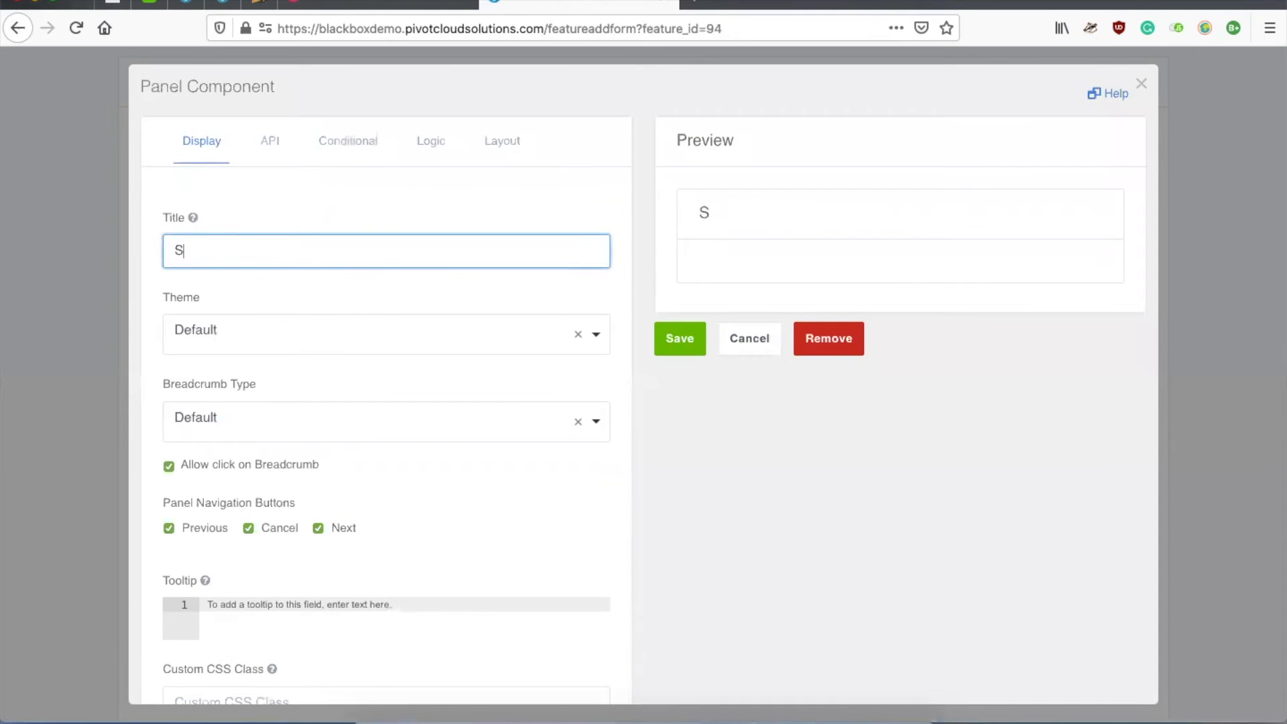
pyautogui.write('ign and Sumbit')
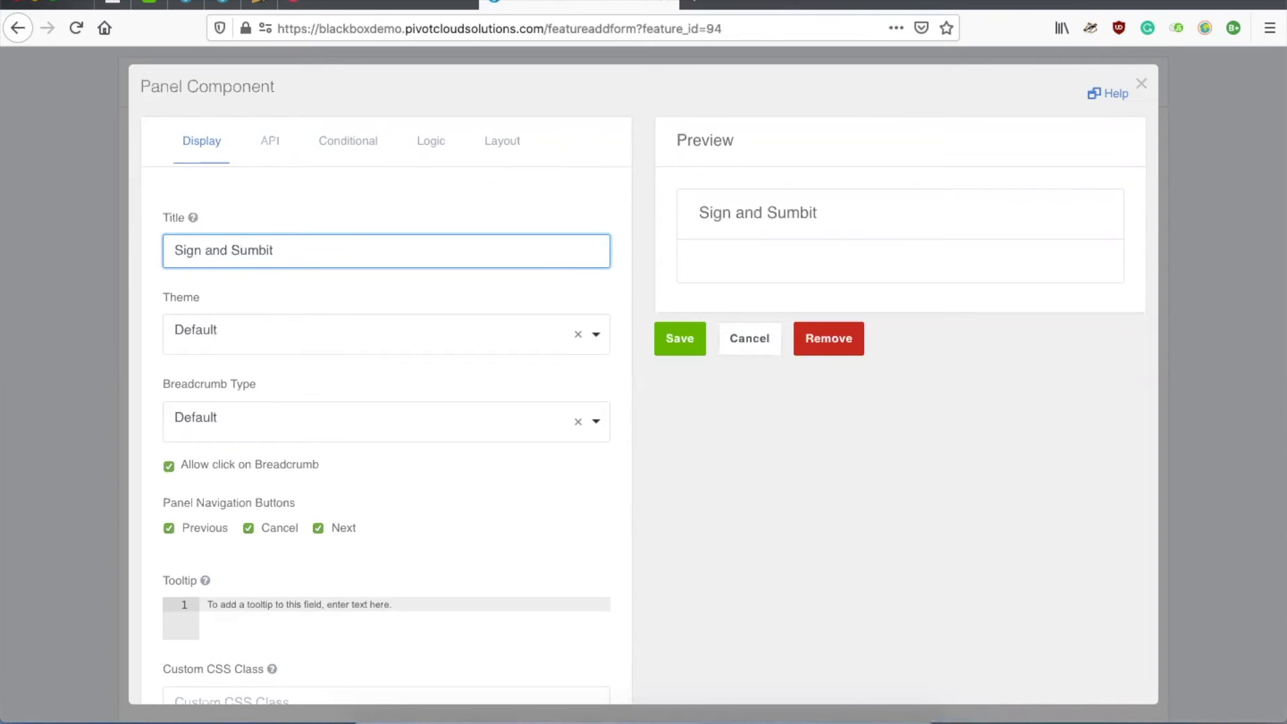
pyautogui.click(689, 333)
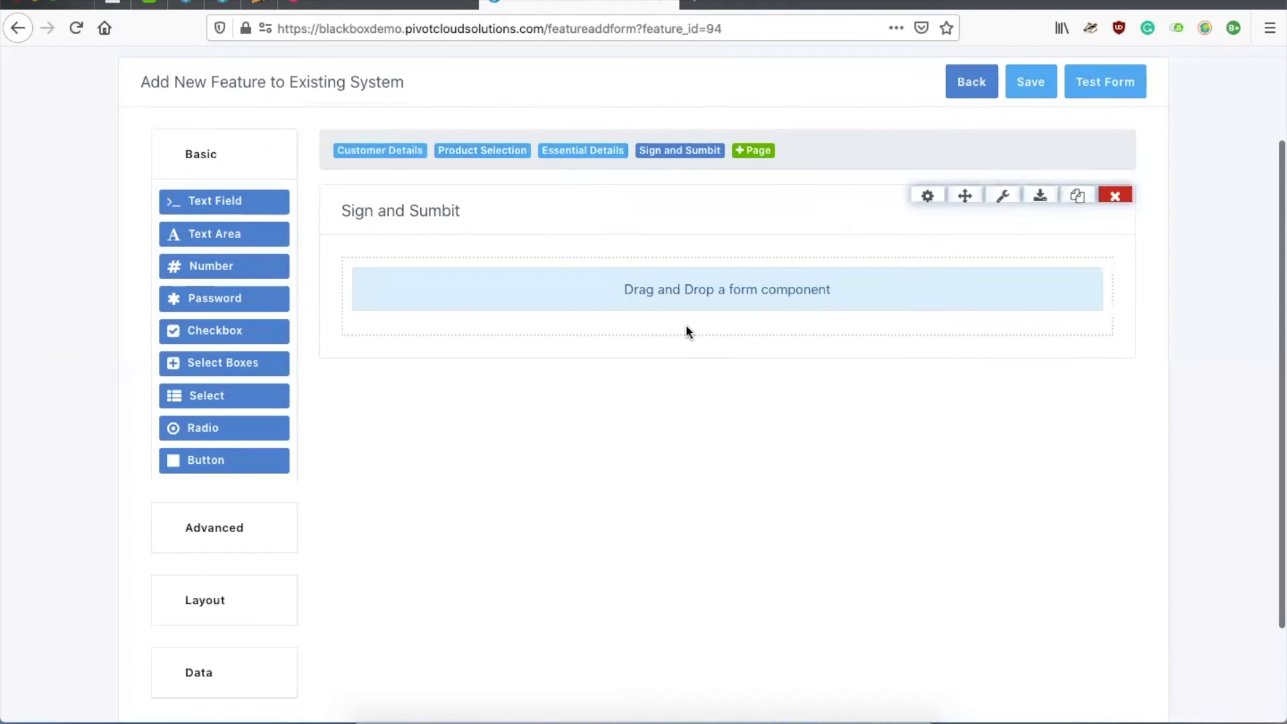
# Step: Place a Signature field on the Sign and Sumbit page
pyautogui.click(255, 534)
pyautogui.scroll(-2, 253, 535)
pyautogui.moveTo(224, 497); pyautogui.dragTo(645, 176)
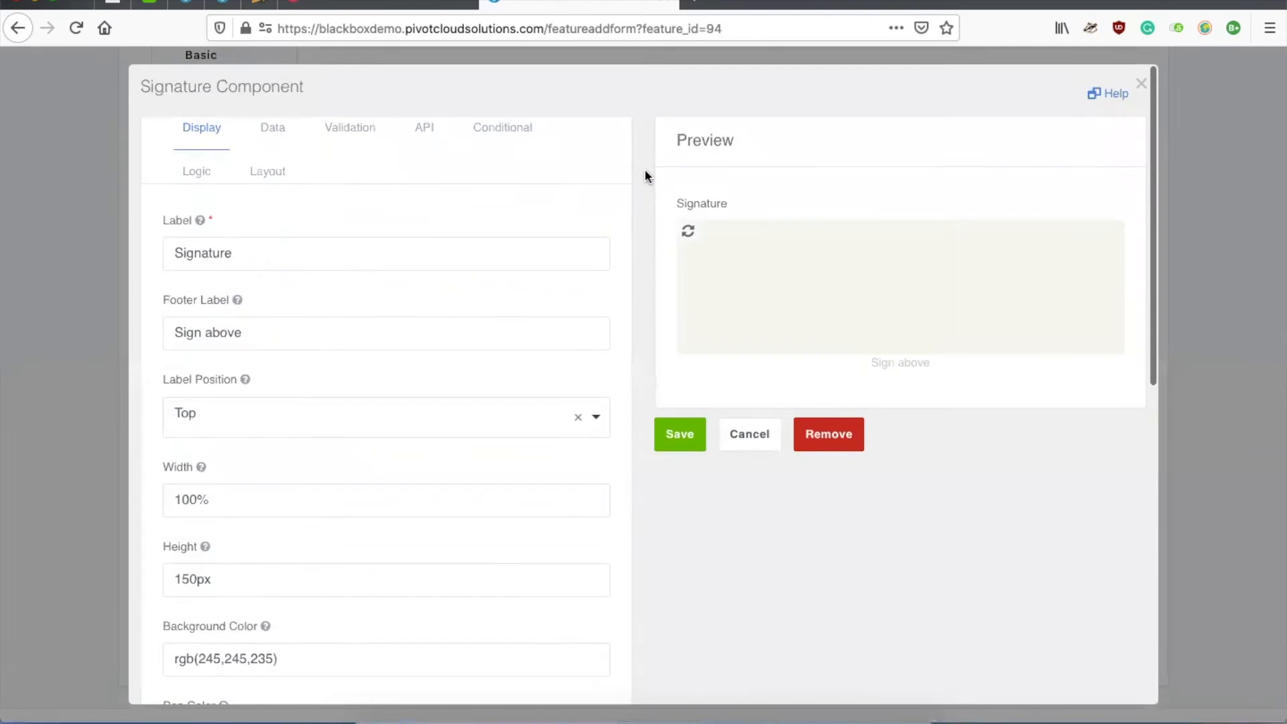
pyautogui.click(688, 434)
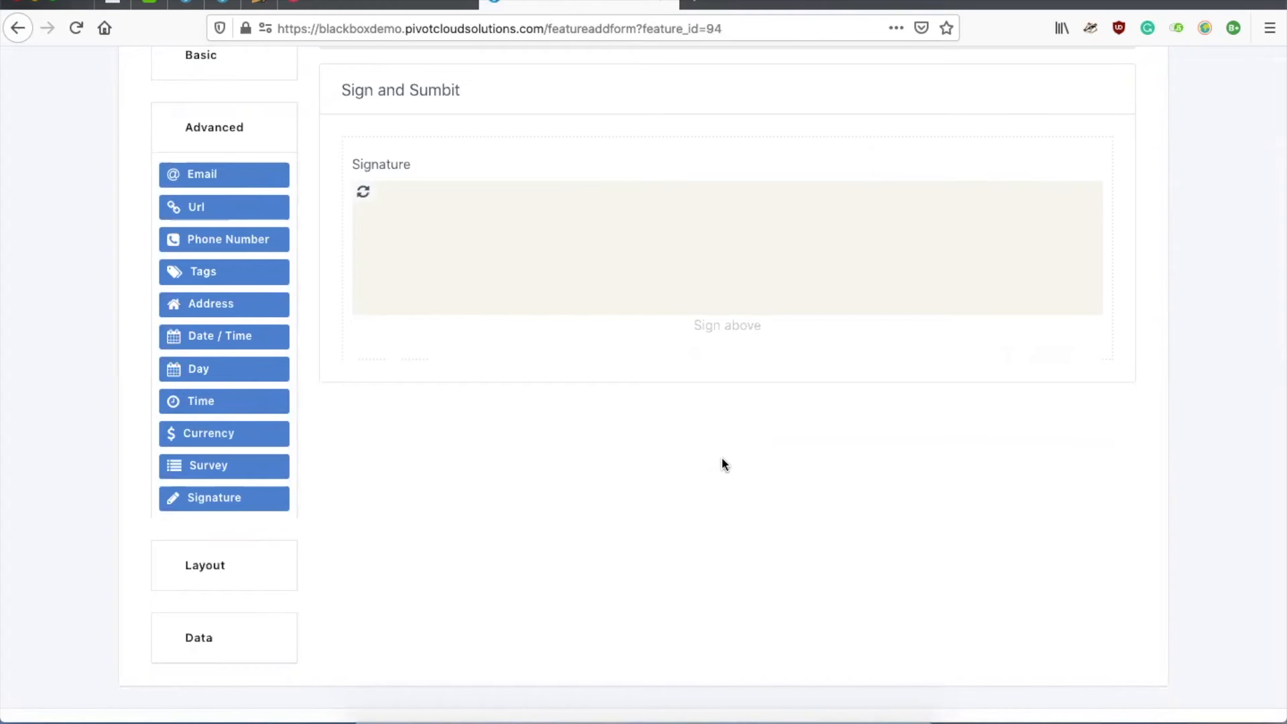
pyautogui.scroll(3, 721, 456)
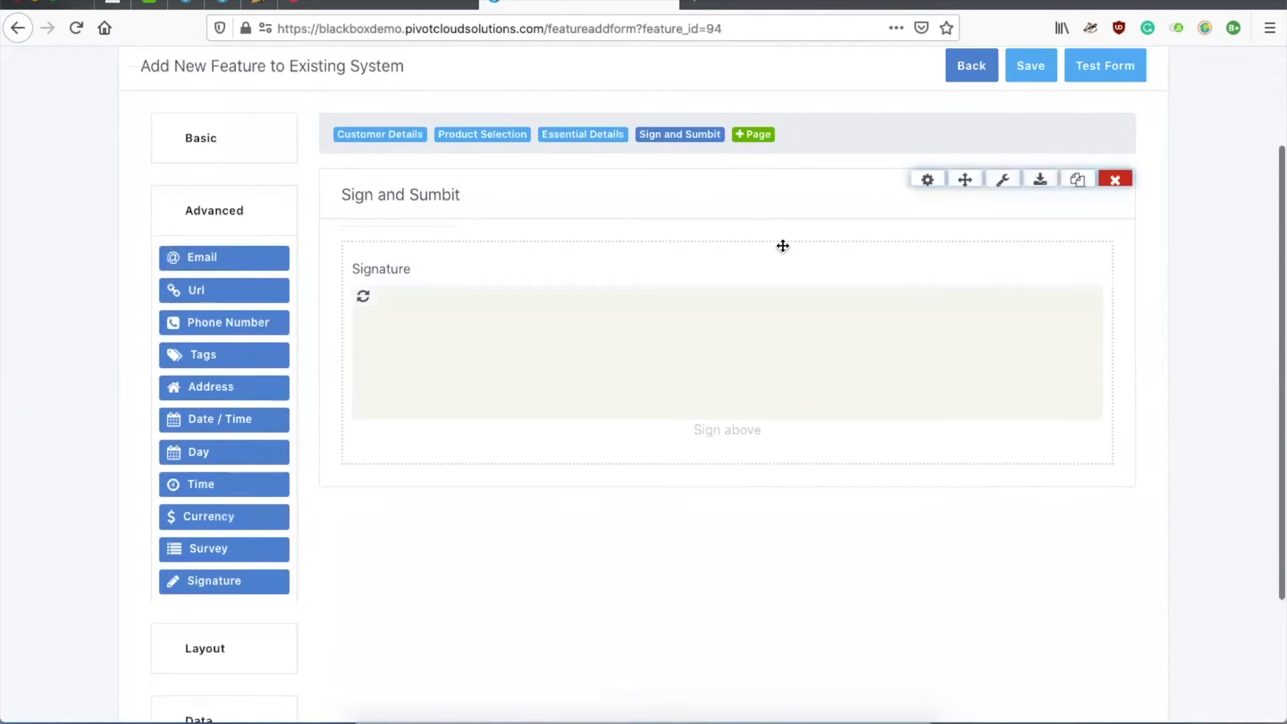
# Step: Save the form and review each of its four pages in the builder
pyautogui.click(1049, 72)
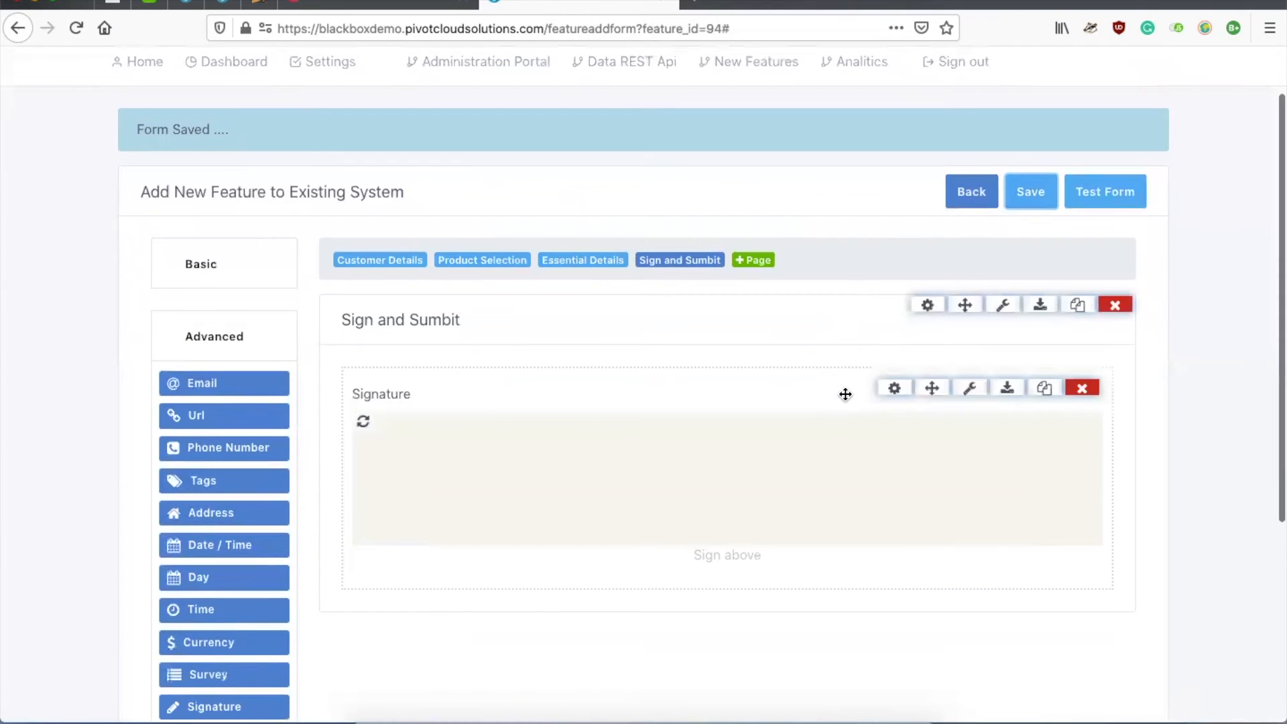
pyautogui.click(400, 267)
pyautogui.click(471, 261)
pyautogui.click(547, 261)
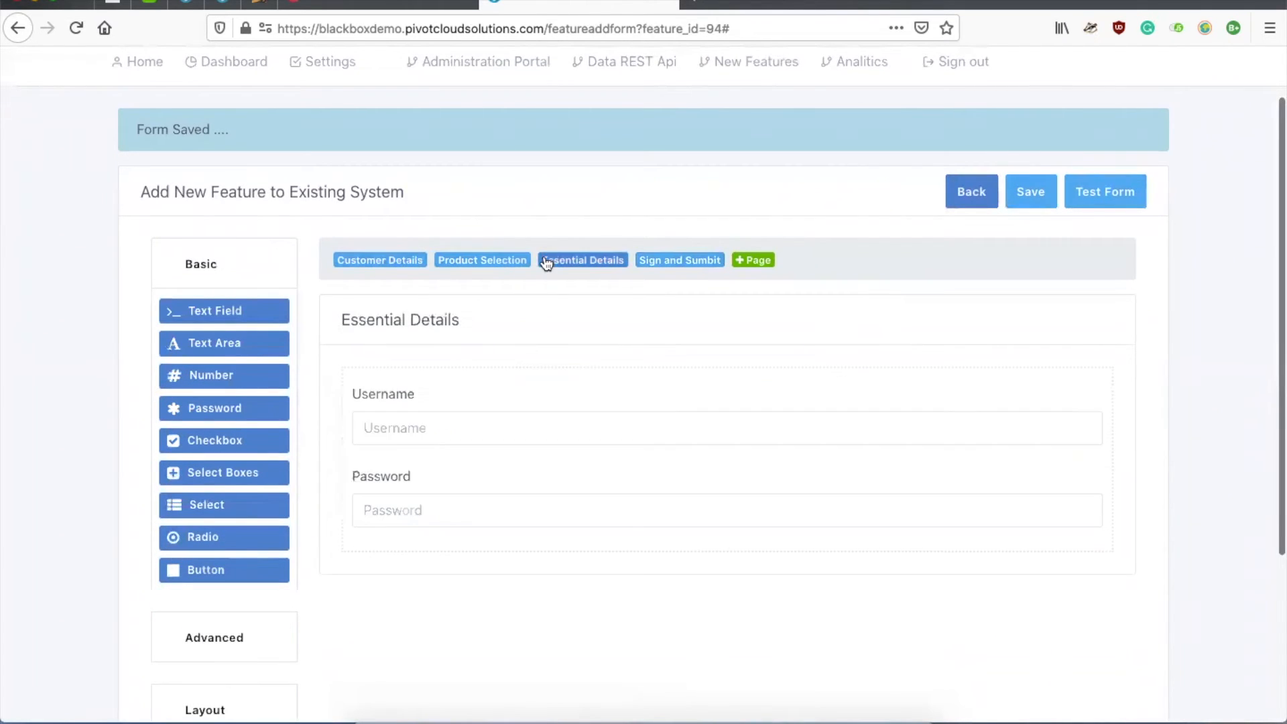
pyautogui.click(661, 265)
pyautogui.click(402, 267)
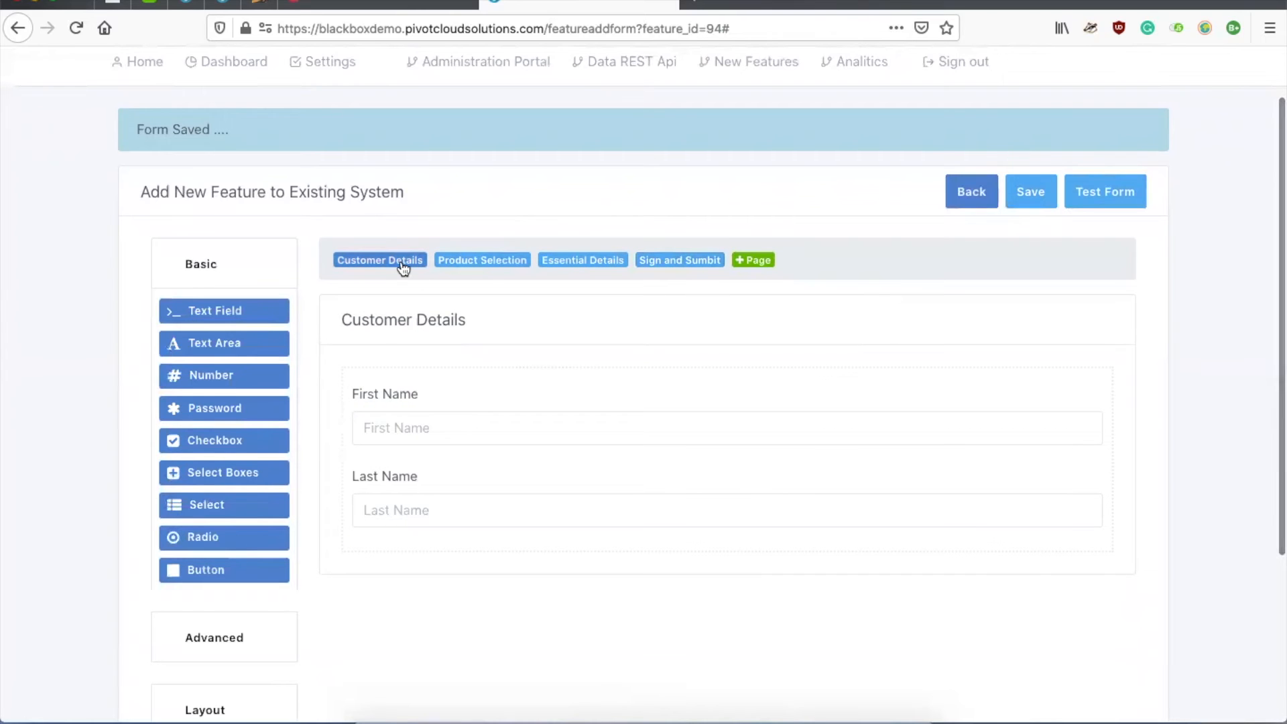
# Step: Test the form, stepping through all four pages with Next, then close the test
pyautogui.click(1082, 196)
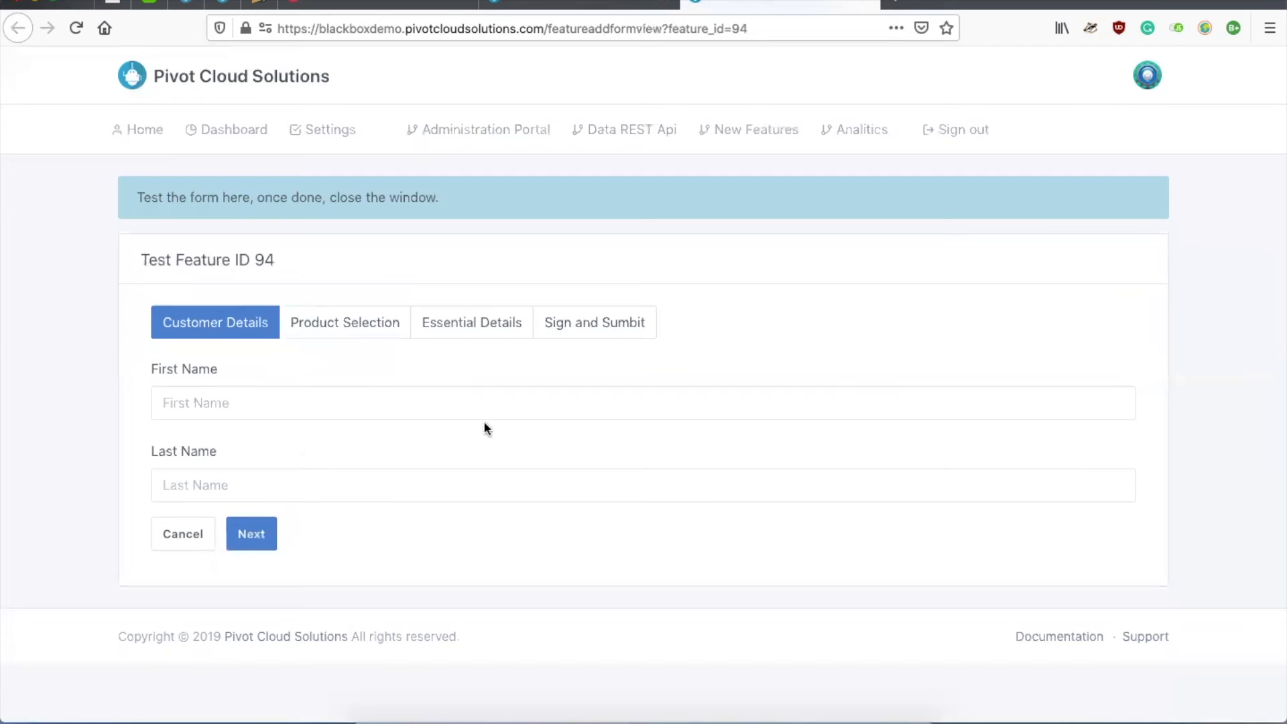
pyautogui.click(322, 326)
pyautogui.click(448, 326)
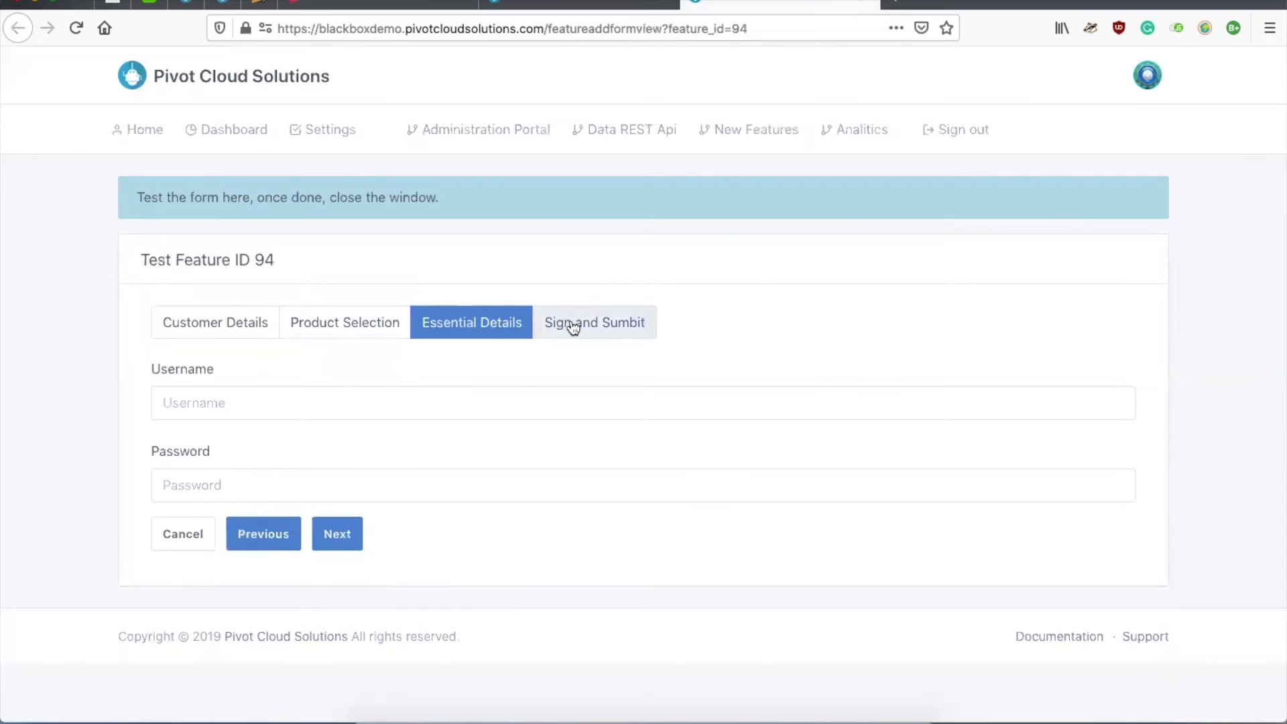
pyautogui.click(573, 327)
pyautogui.click(224, 324)
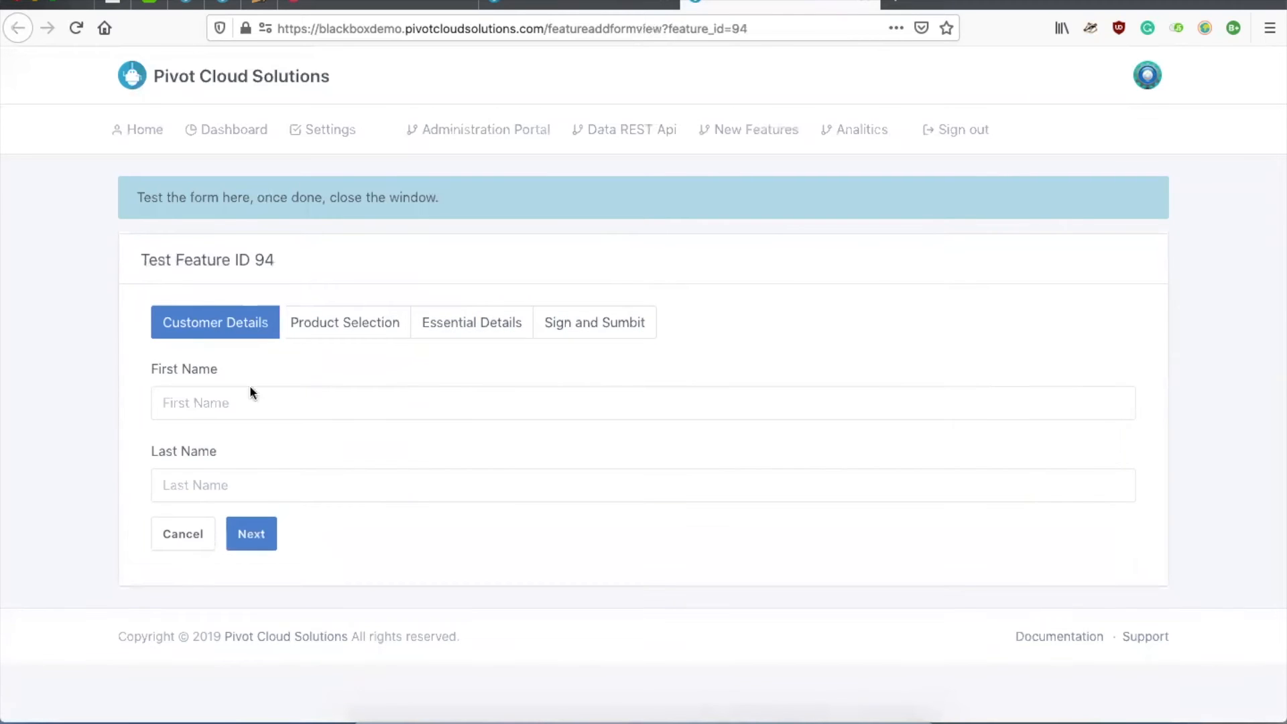
pyautogui.click(261, 532)
pyautogui.click(348, 588)
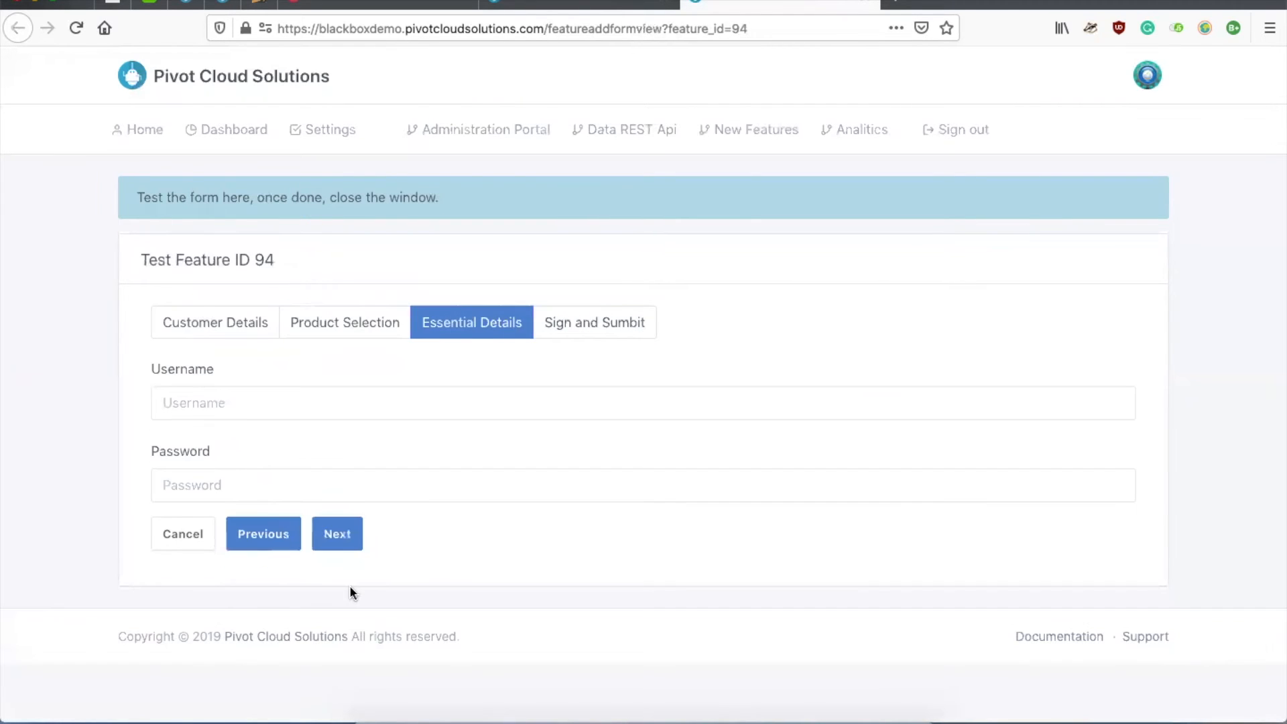
pyautogui.click(339, 533)
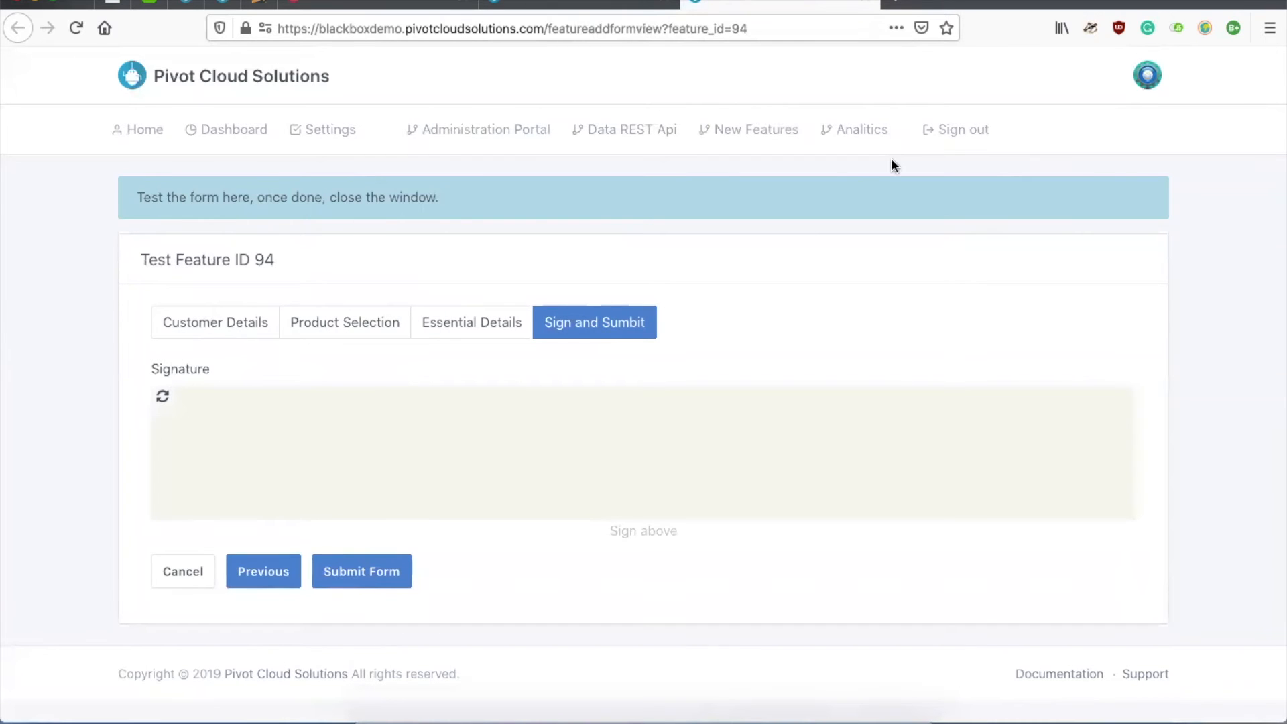
pyautogui.click(866, 2)
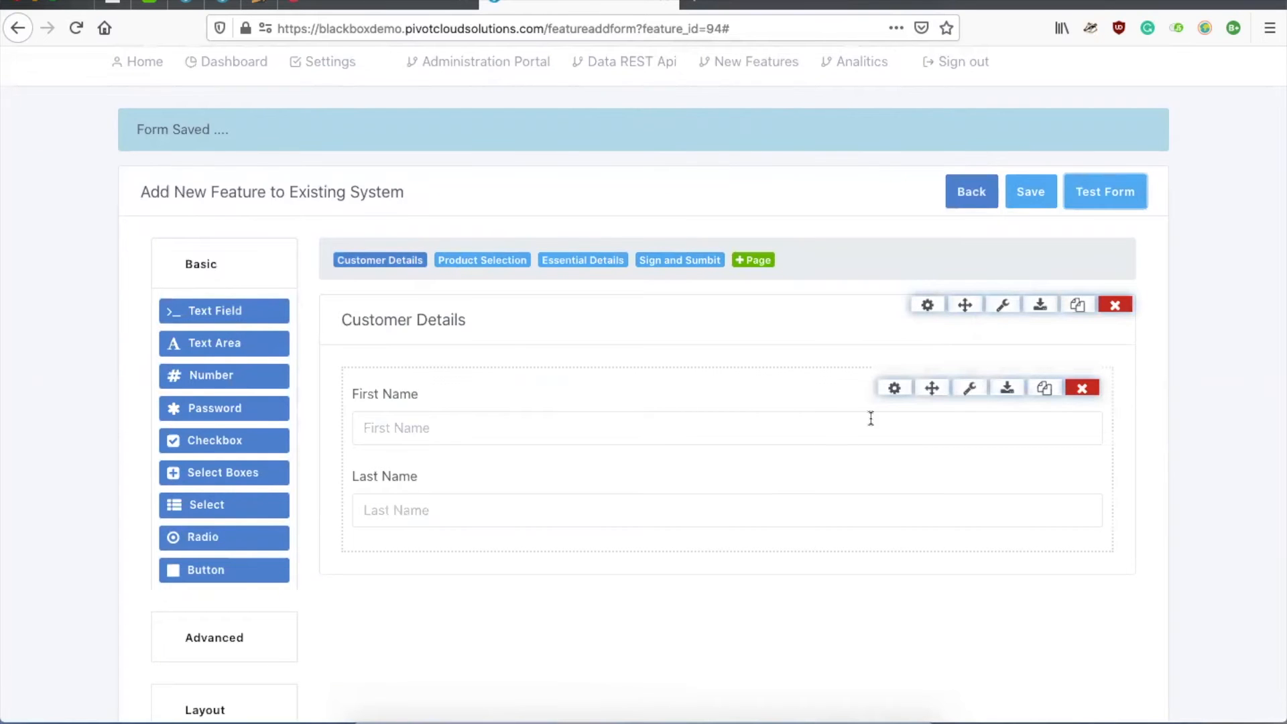
# Step: Mark the First Name and Last Name fields as Required in their validation settings
pyautogui.click(760, 433)
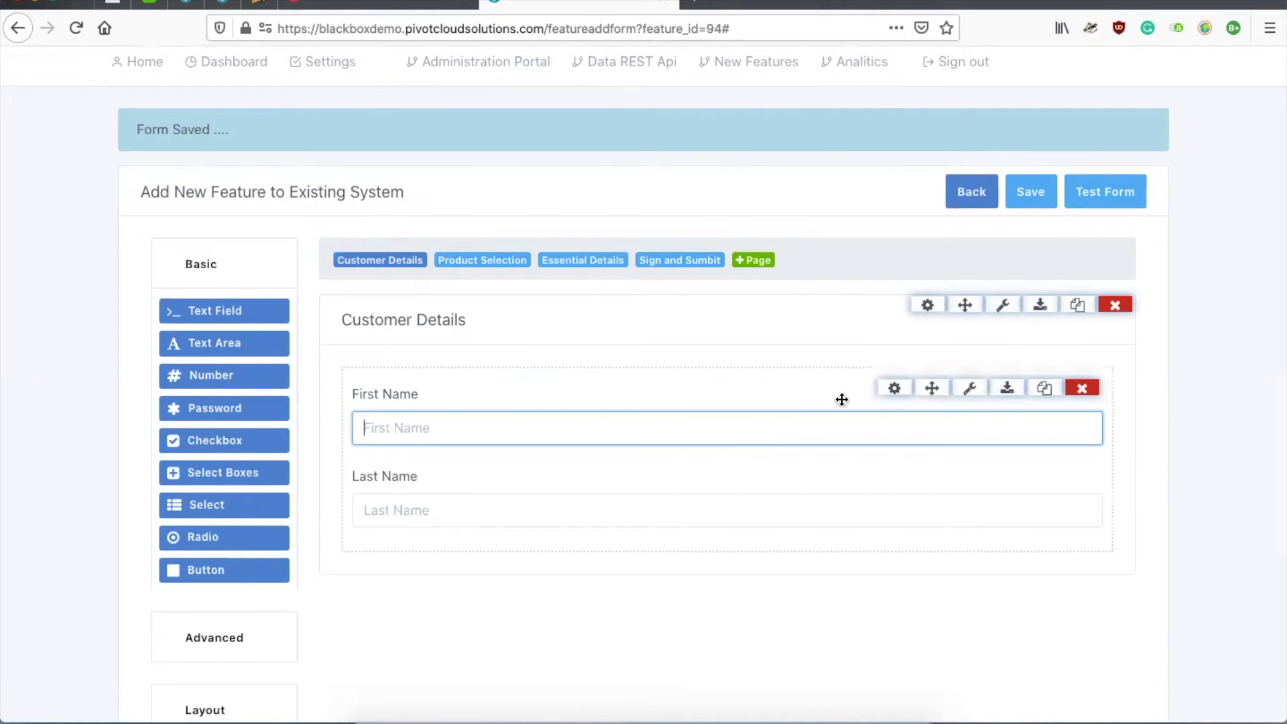
pyautogui.click(894, 389)
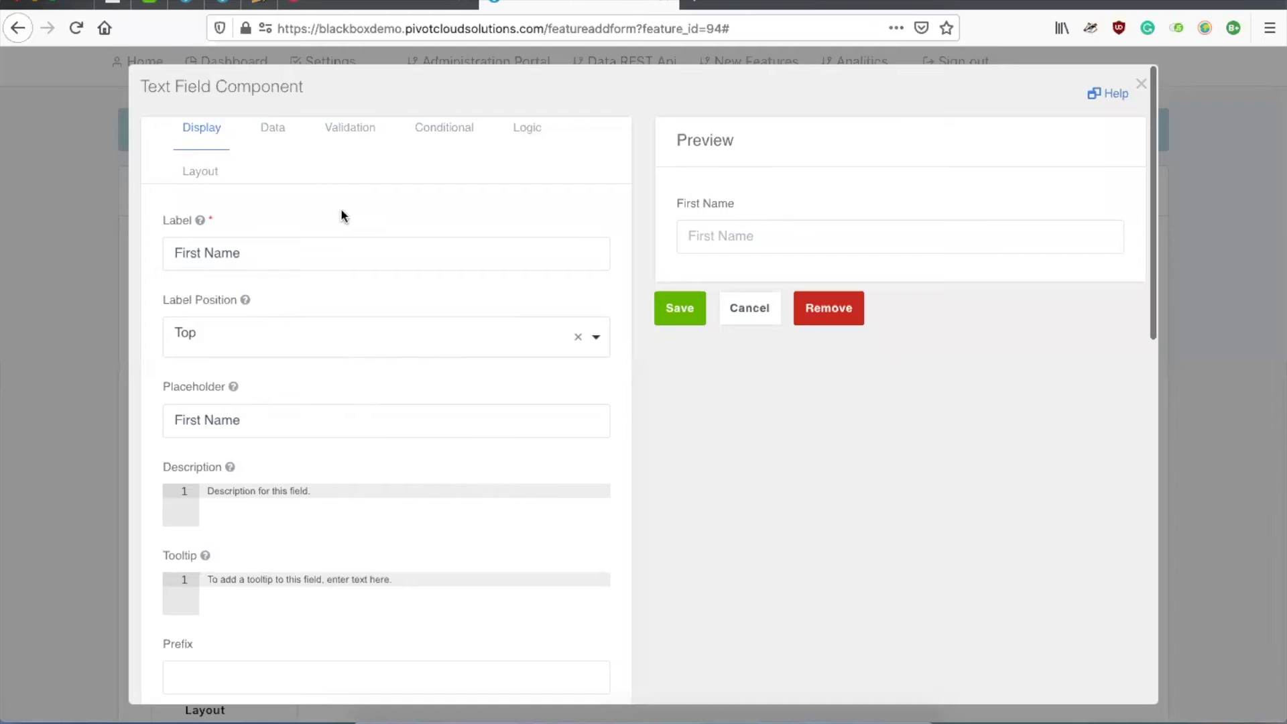
pyautogui.click(348, 131)
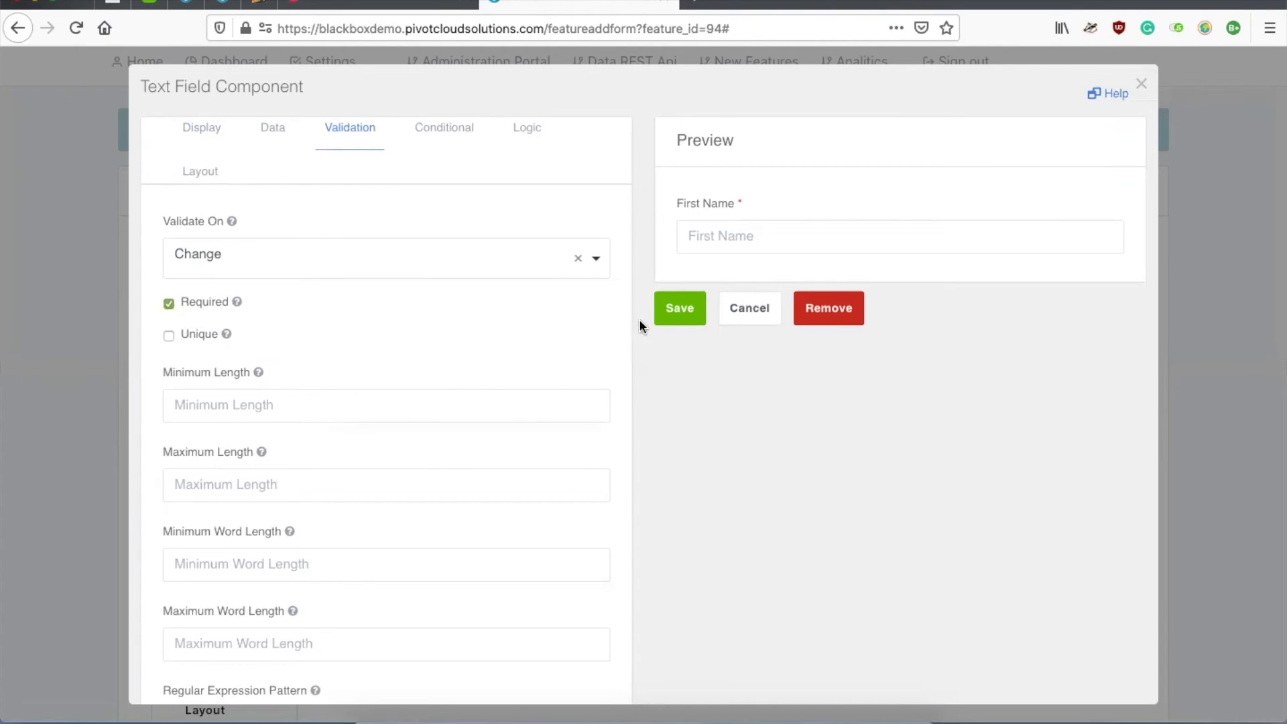
pyautogui.click(675, 309)
pyautogui.click(494, 506)
pyautogui.click(894, 470)
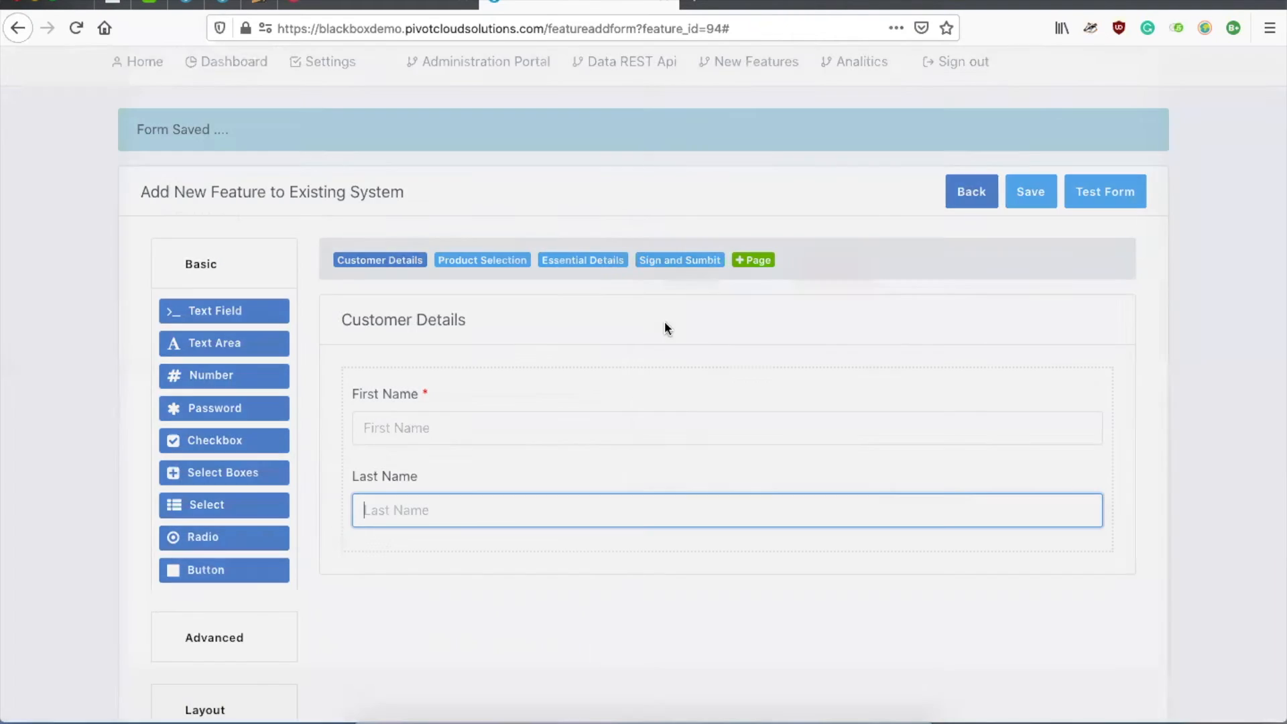
pyautogui.click(351, 130)
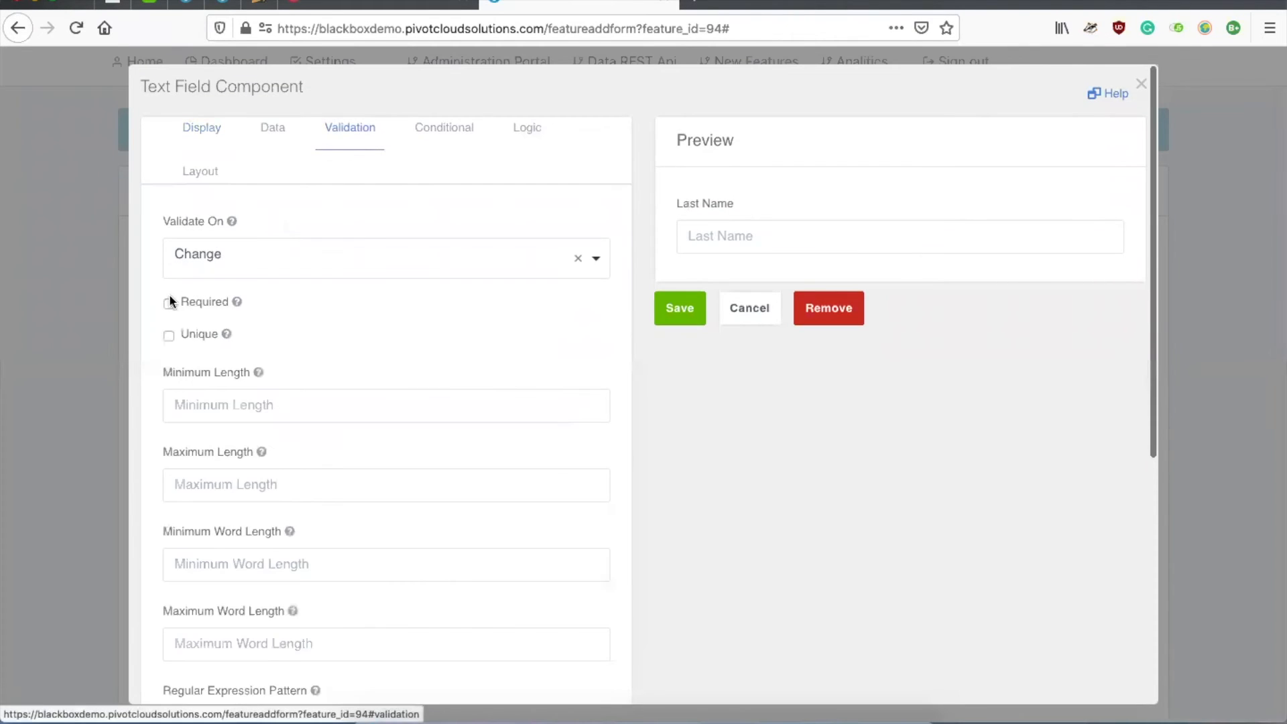
pyautogui.click(679, 308)
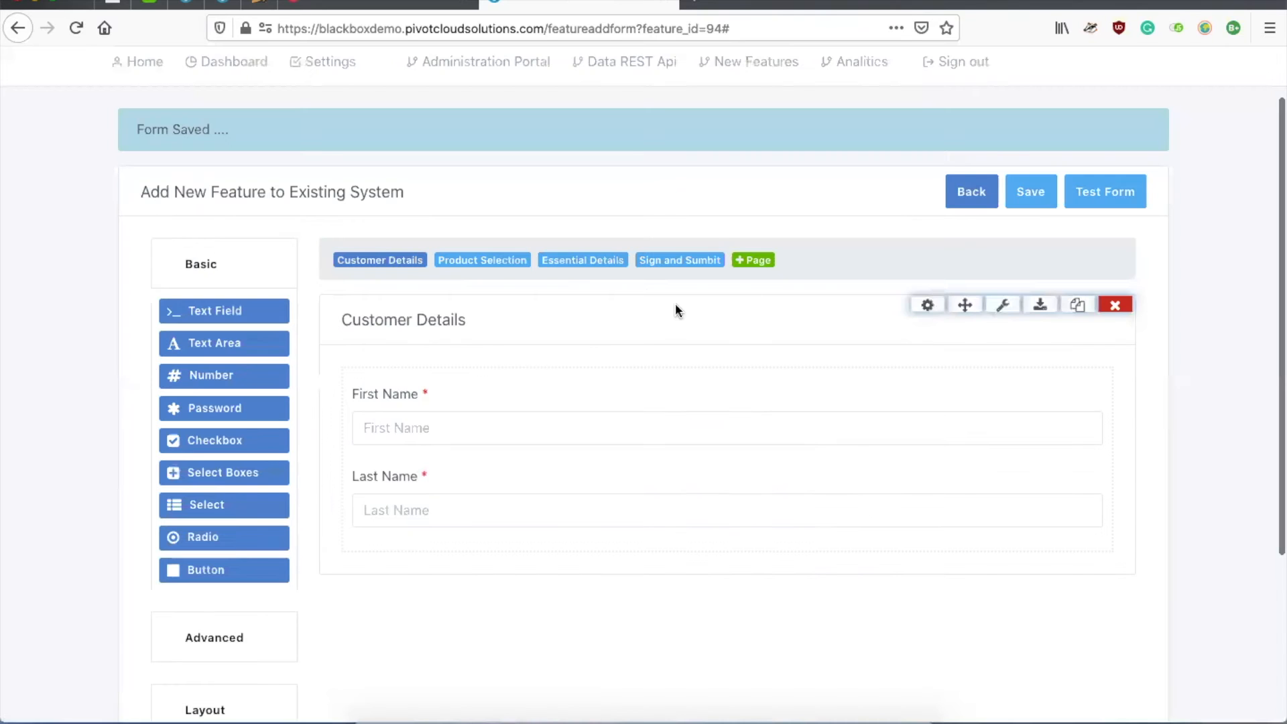
# Step: Save the form and verify in test mode that Next is blocked with empty names
pyautogui.click(1032, 196)
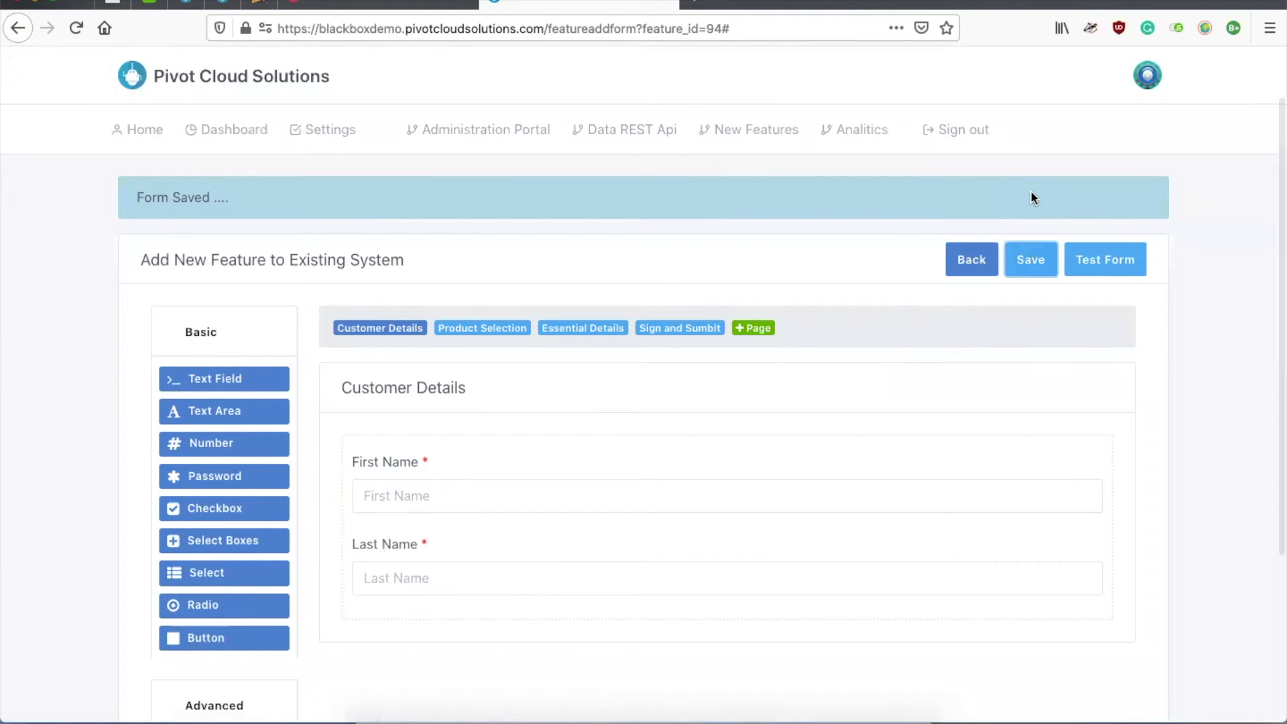
pyautogui.click(1095, 262)
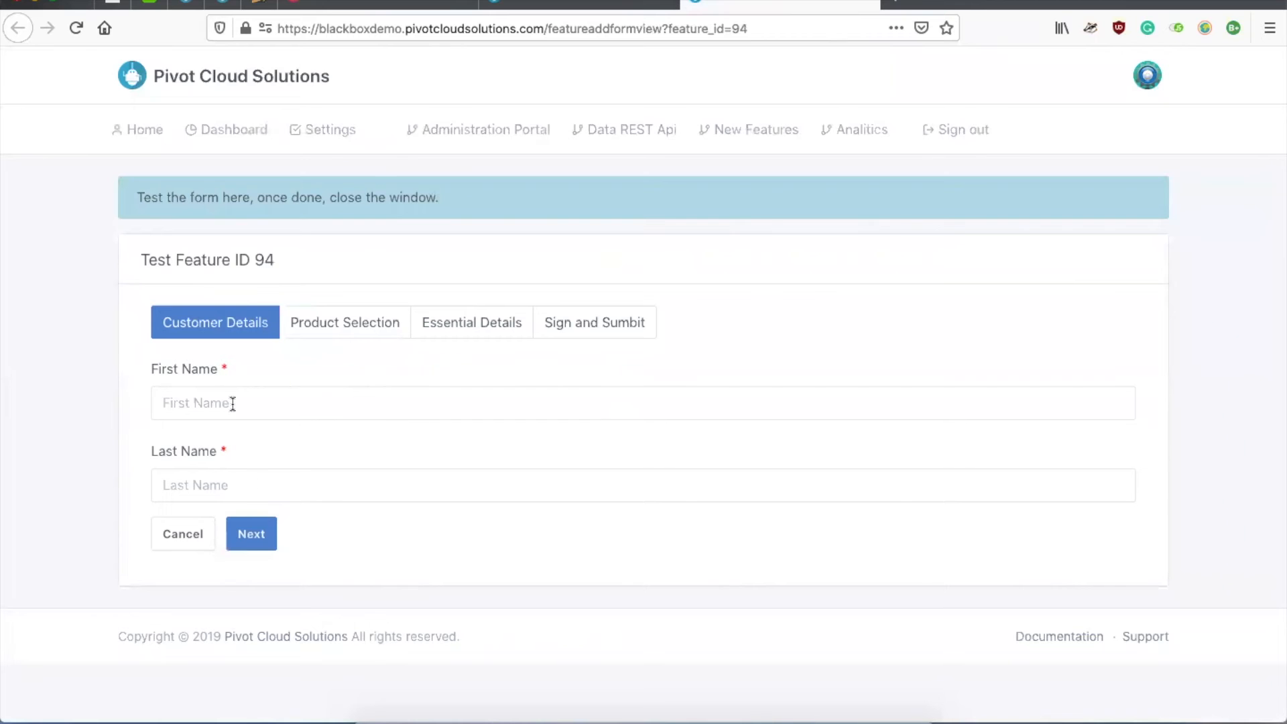
pyautogui.click(253, 533)
pyautogui.scroll(-3, 262, 529)
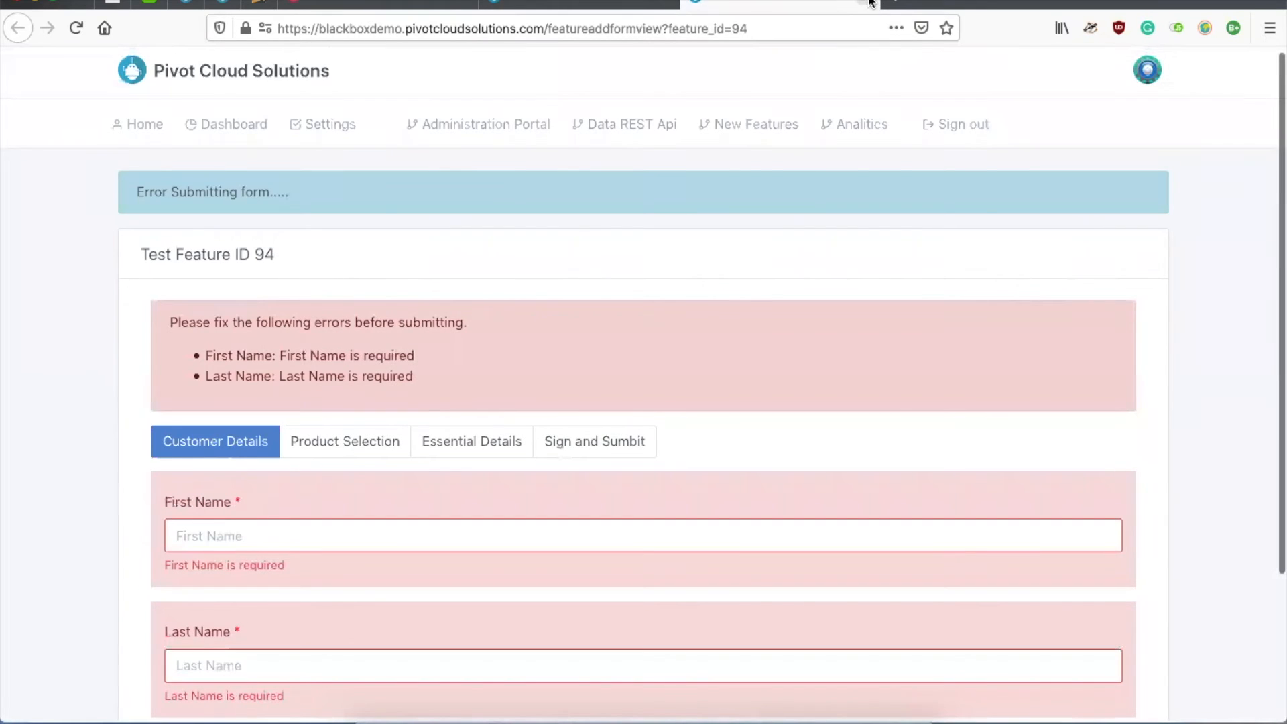
pyautogui.click(870, 3)
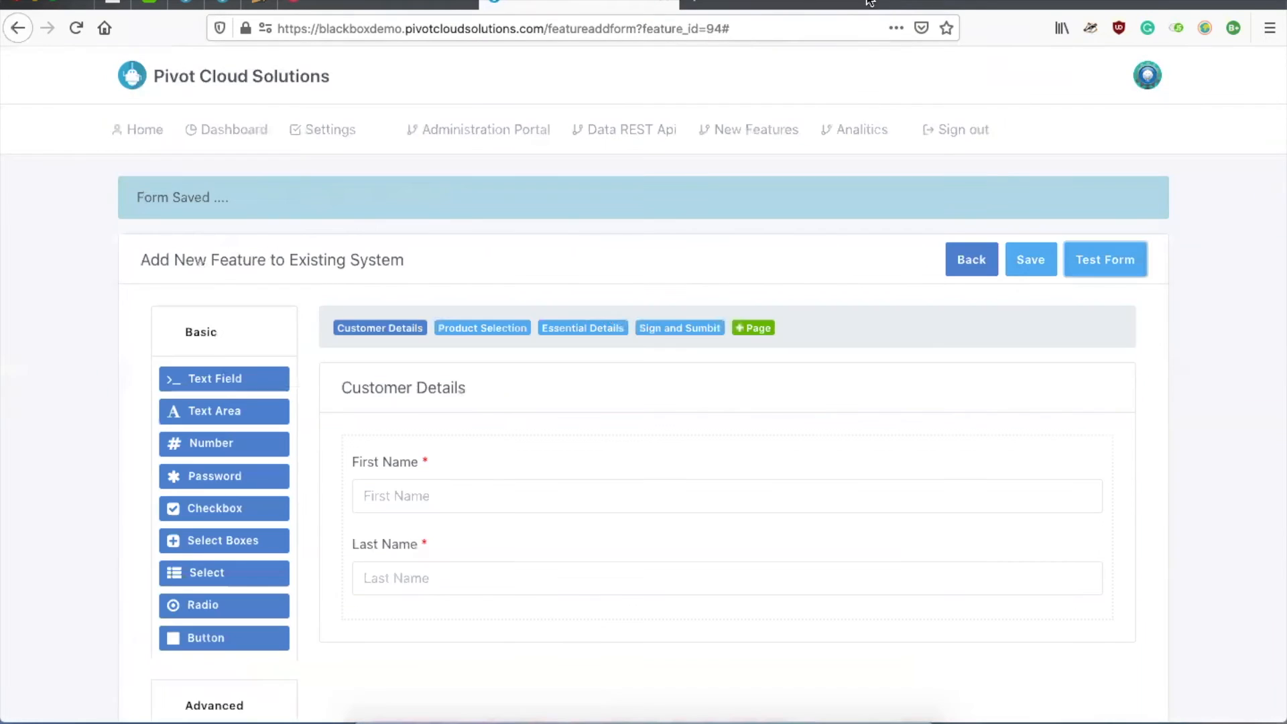
# Step: Add a Day field labelled 'Start Cover' below Cover Amount on the Product Selection page
pyautogui.click(466, 332)
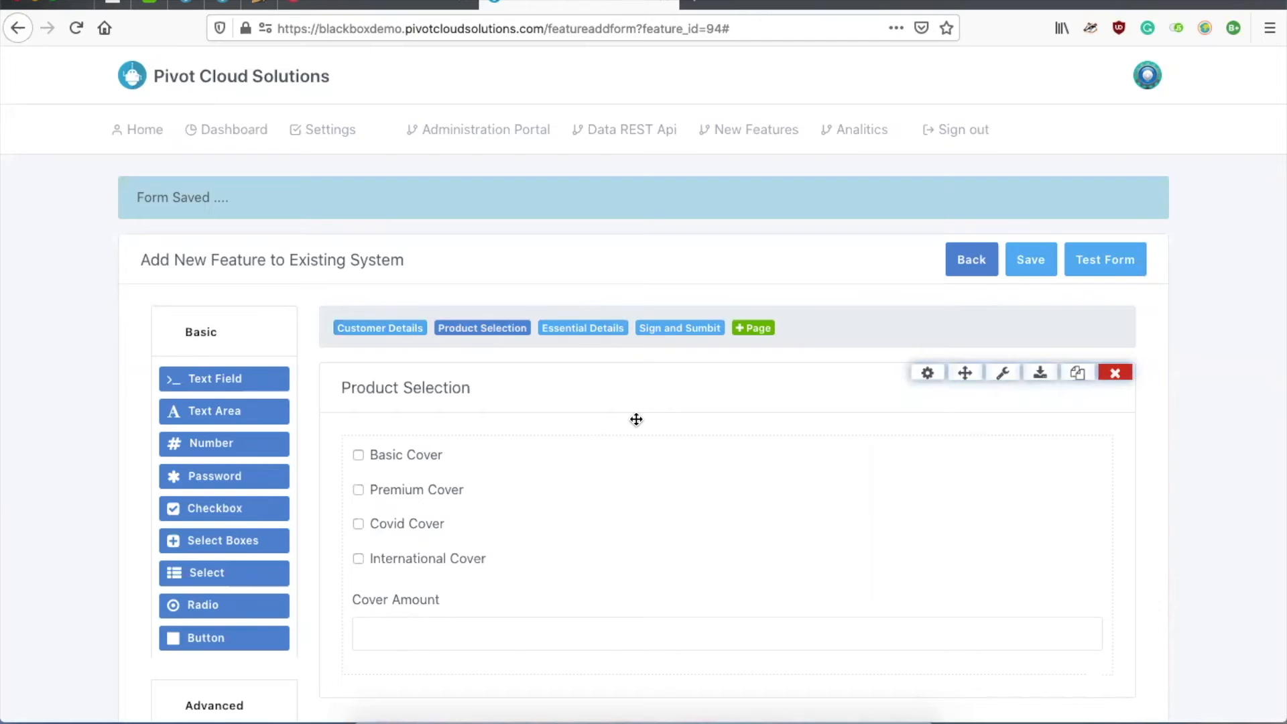
pyautogui.scroll(-4, 635, 420)
pyautogui.click(238, 434)
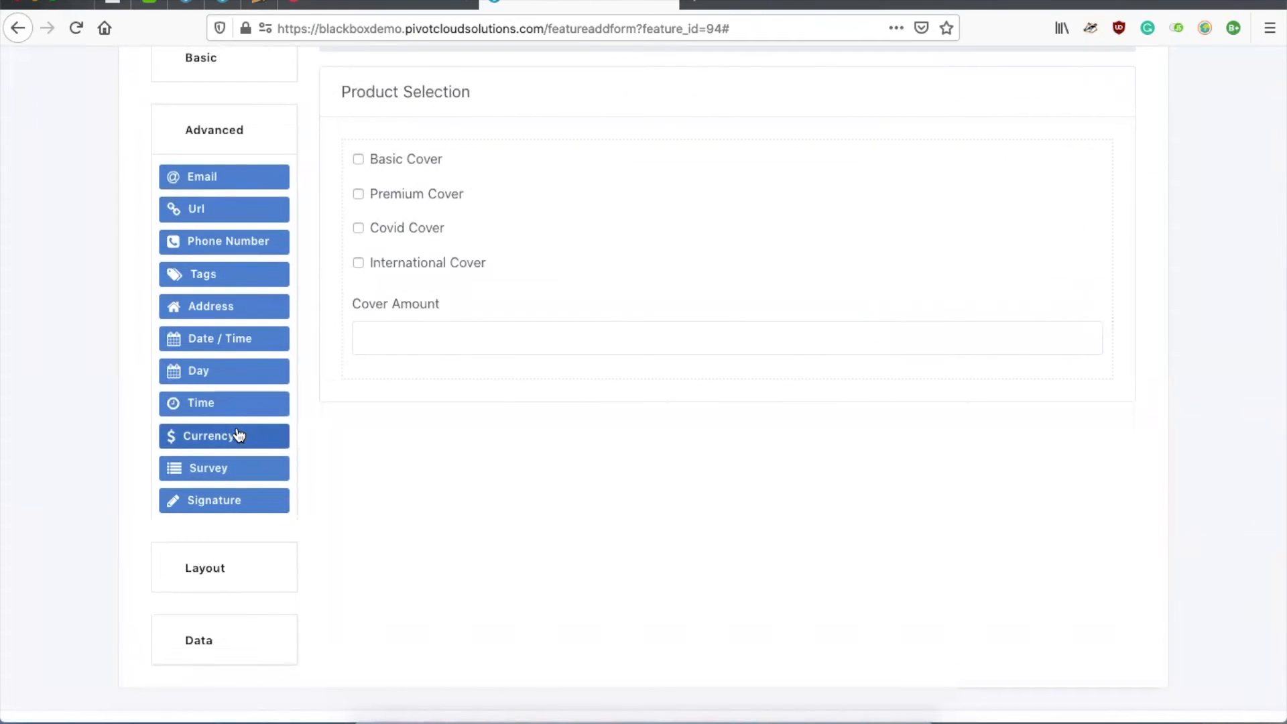
pyautogui.moveTo(207, 374); pyautogui.dragTo(430, 376)
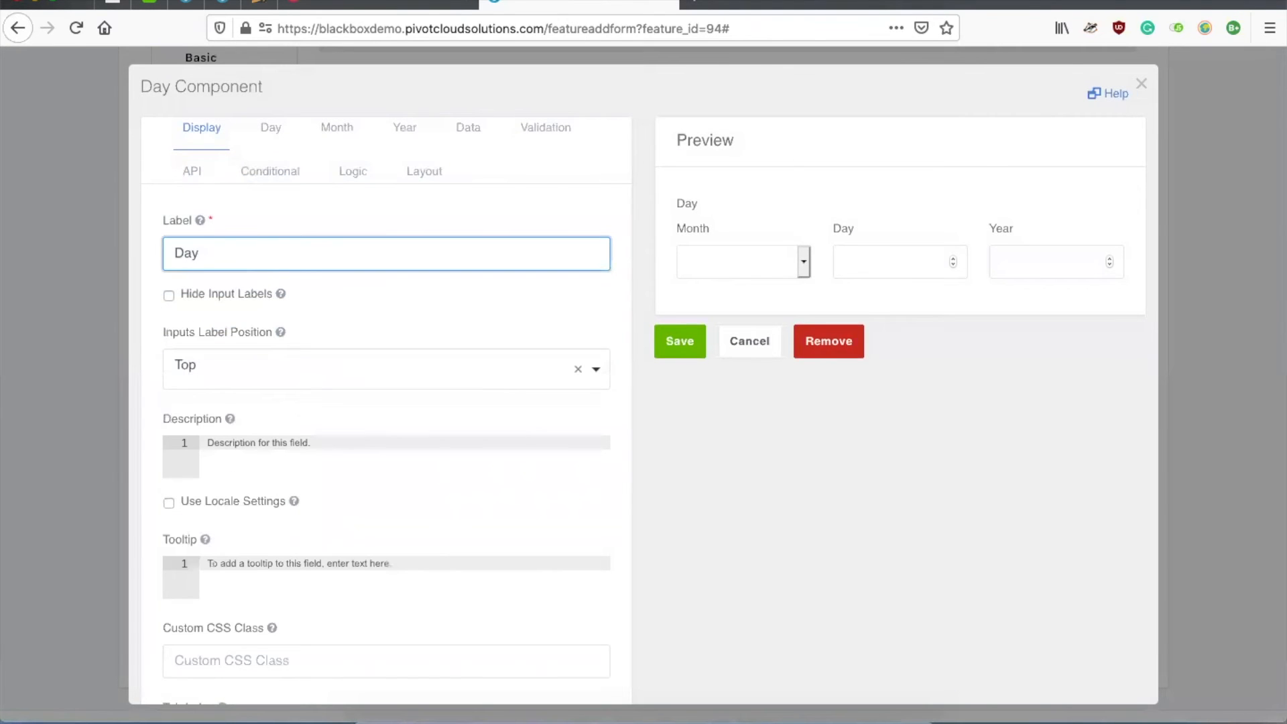
pyautogui.write('Start ')
pyautogui.write('Cover')
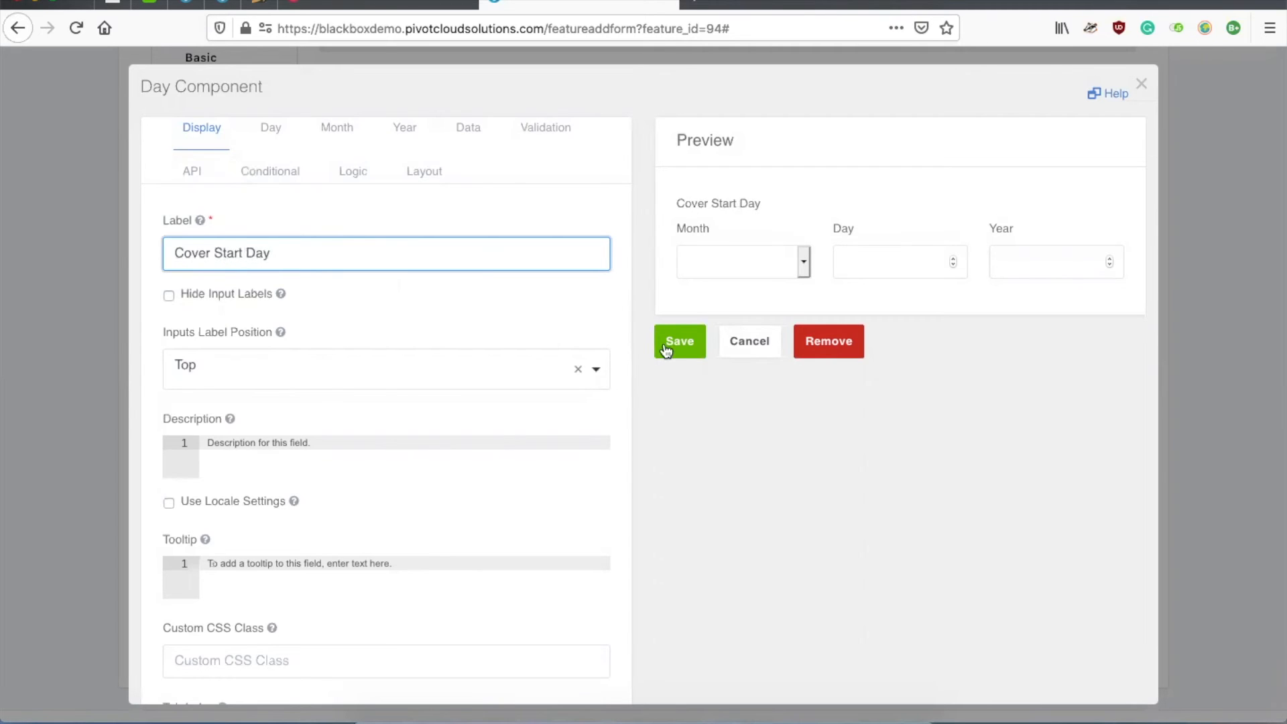
pyautogui.click(679, 341)
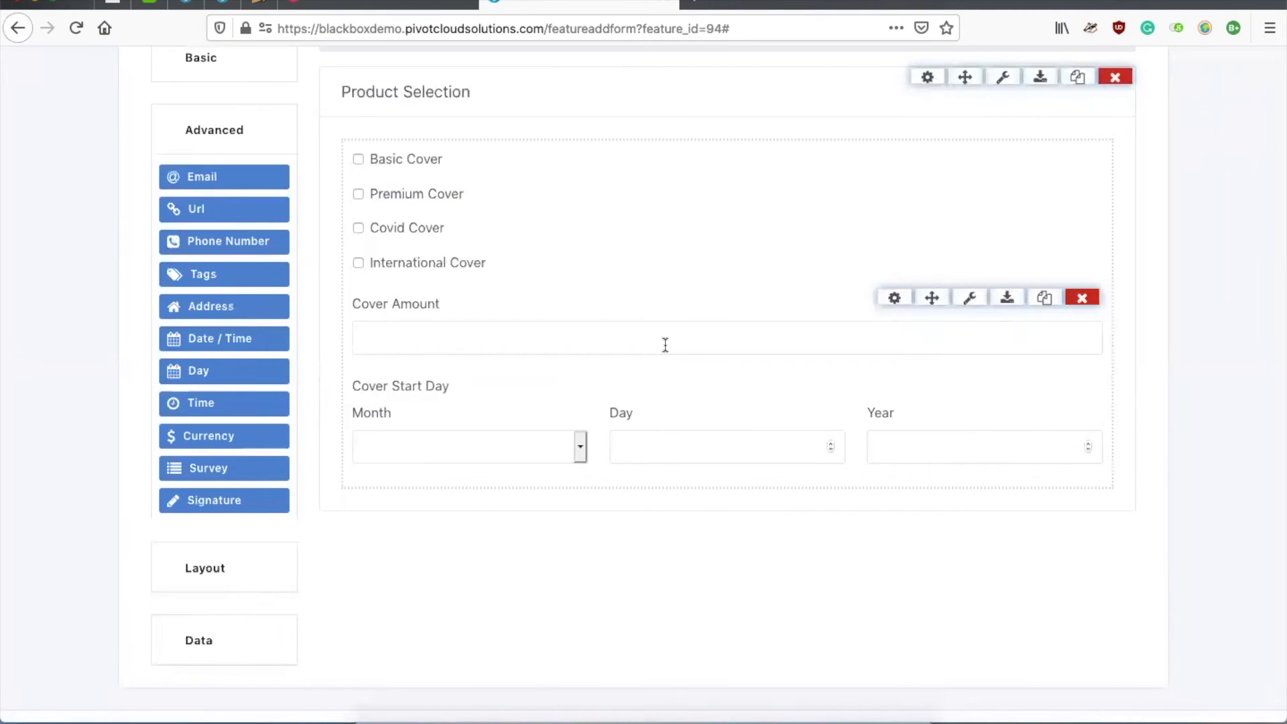
pyautogui.scroll(2, 693, 341)
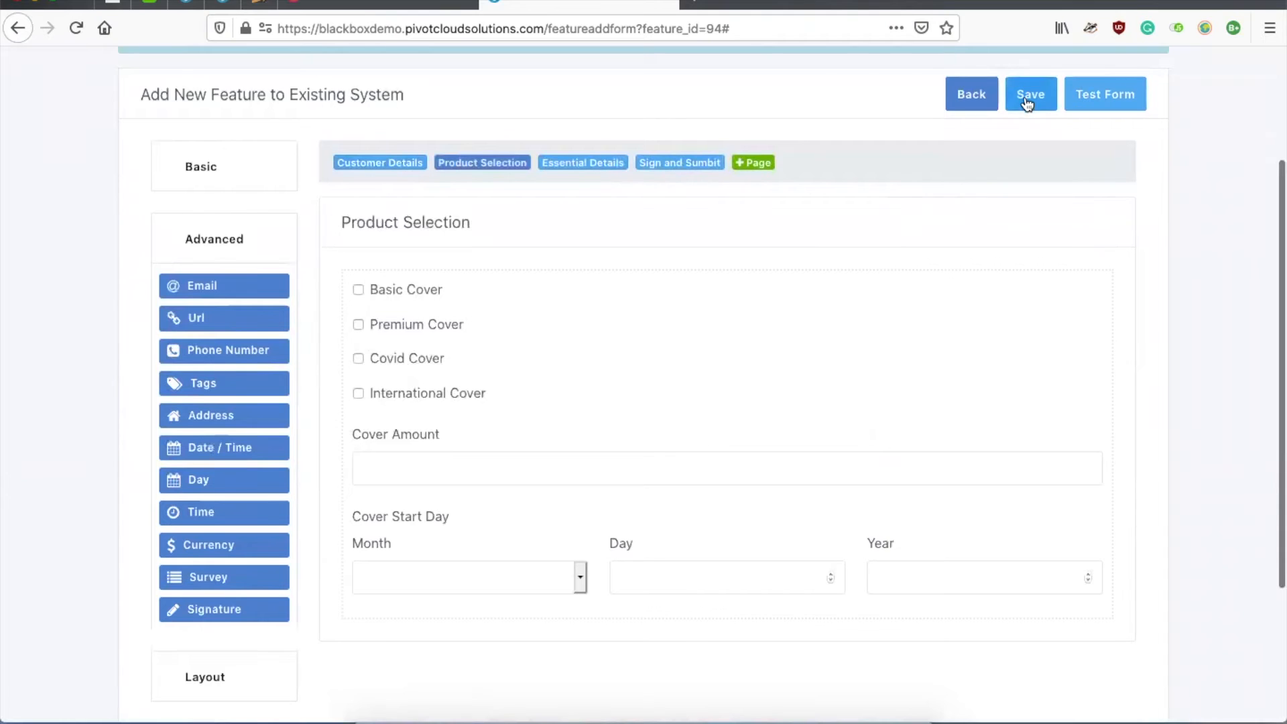
# Step: Save the form and page through its Product Selection, Essential Details and Sign and Submit test tabs
pyautogui.click(1024, 96)
pyautogui.click(1092, 265)
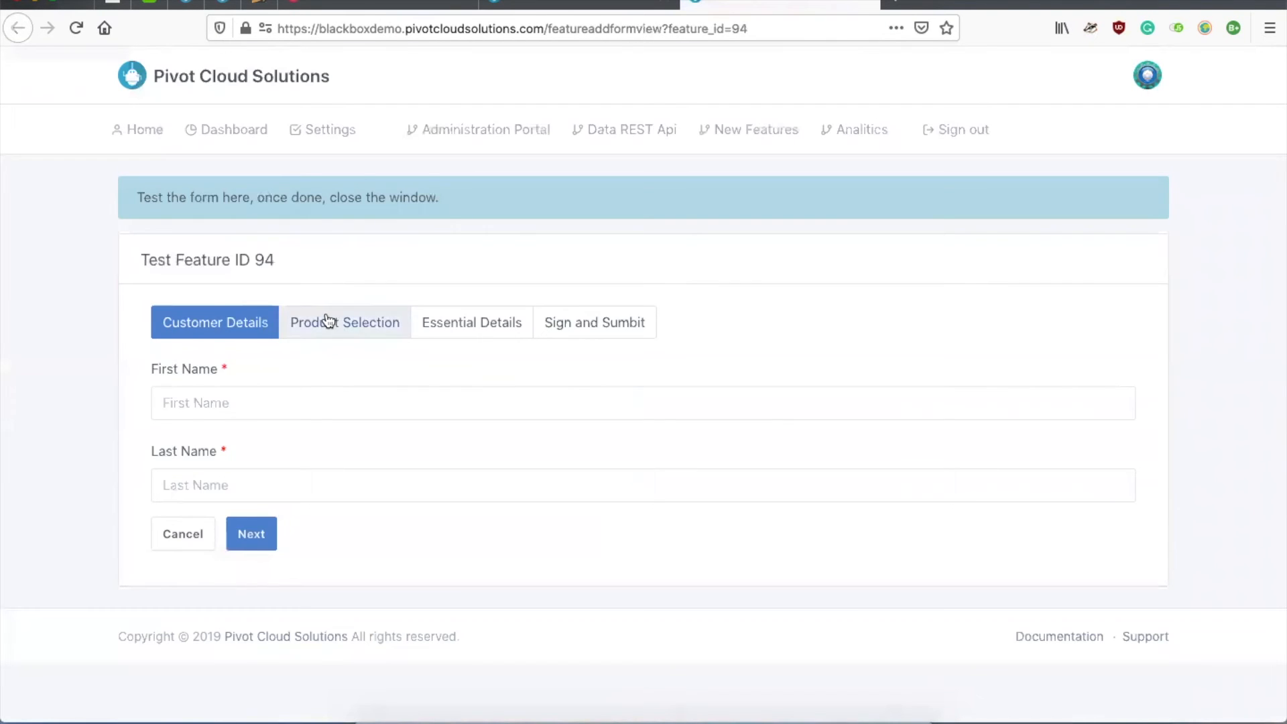
pyautogui.click(330, 323)
pyautogui.click(476, 333)
pyautogui.click(590, 326)
pyautogui.click(471, 326)
pyautogui.click(372, 324)
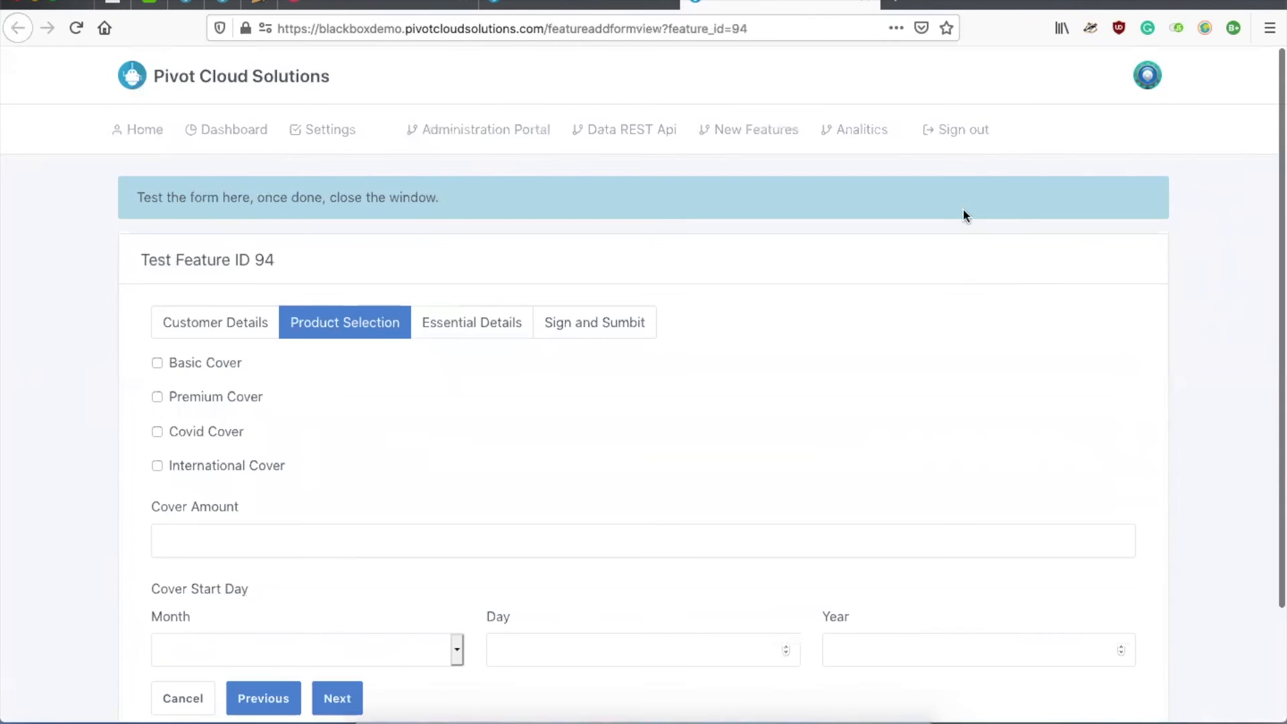
pyautogui.click(868, 4)
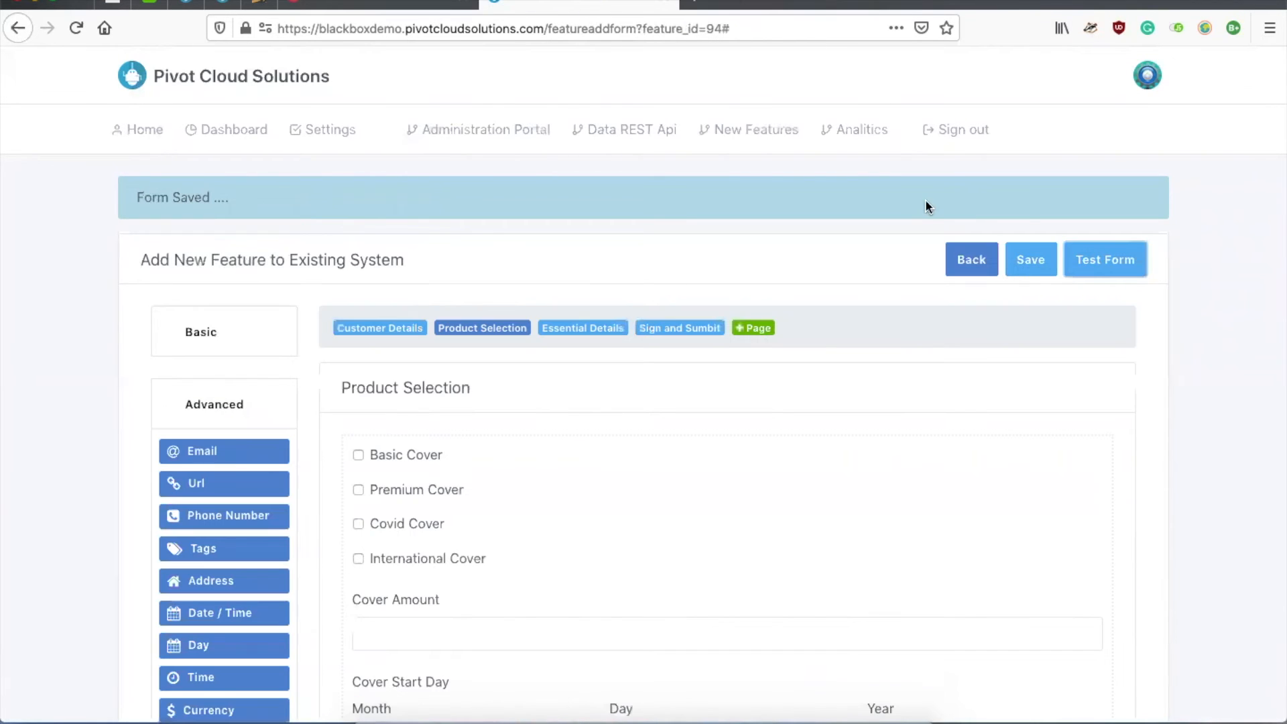
pyautogui.scroll(-2, 925, 199)
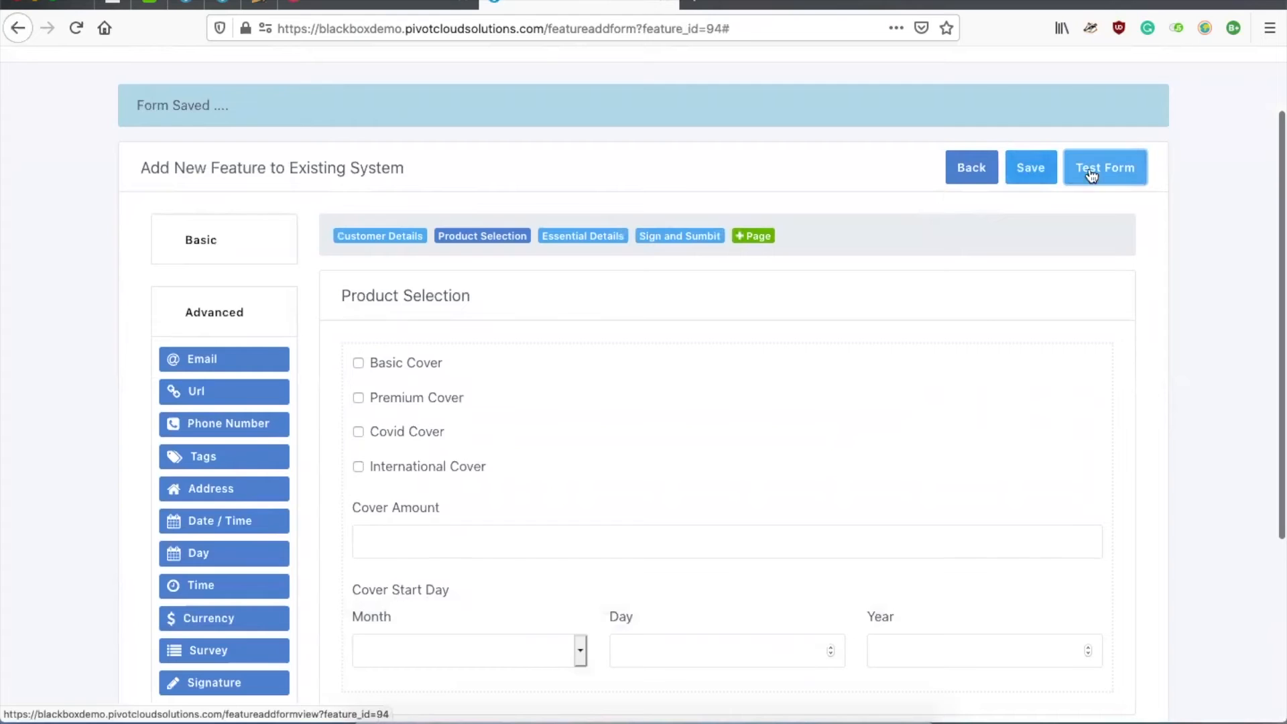
pyautogui.moveTo(983, 309)
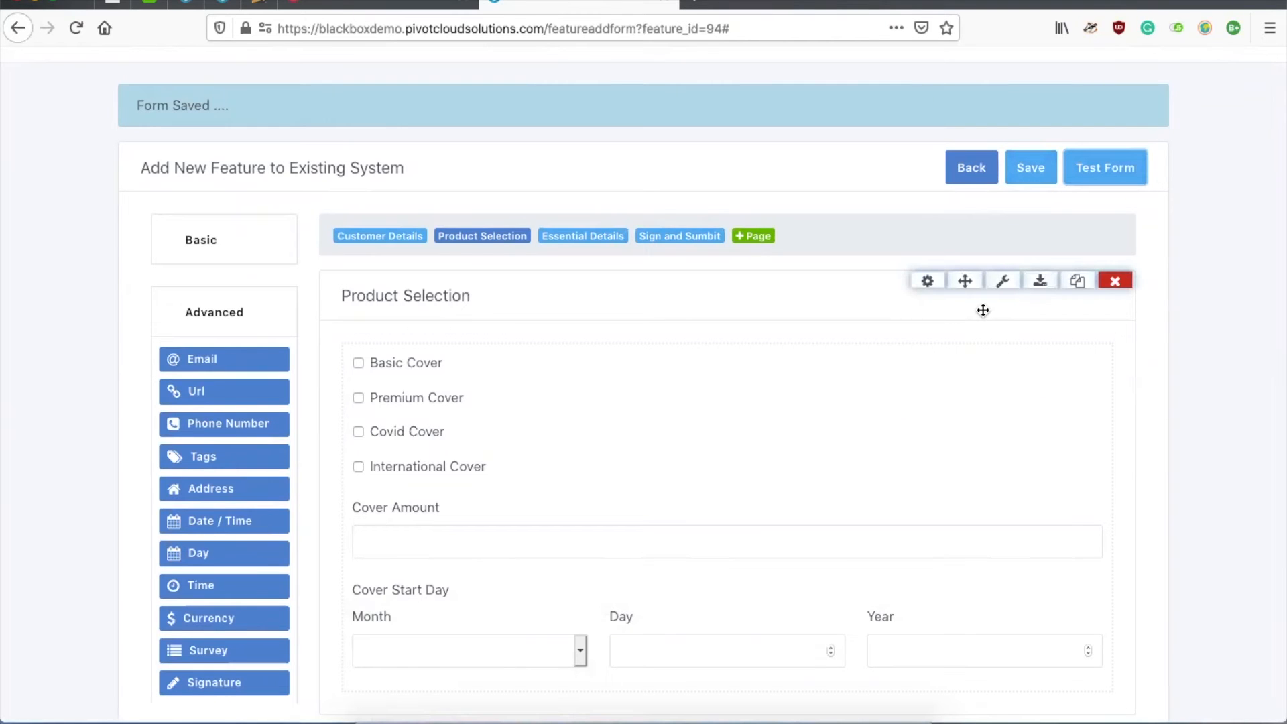
# Step: Start the Product Registration Page feature from the New Features list
pyautogui.click(974, 169)
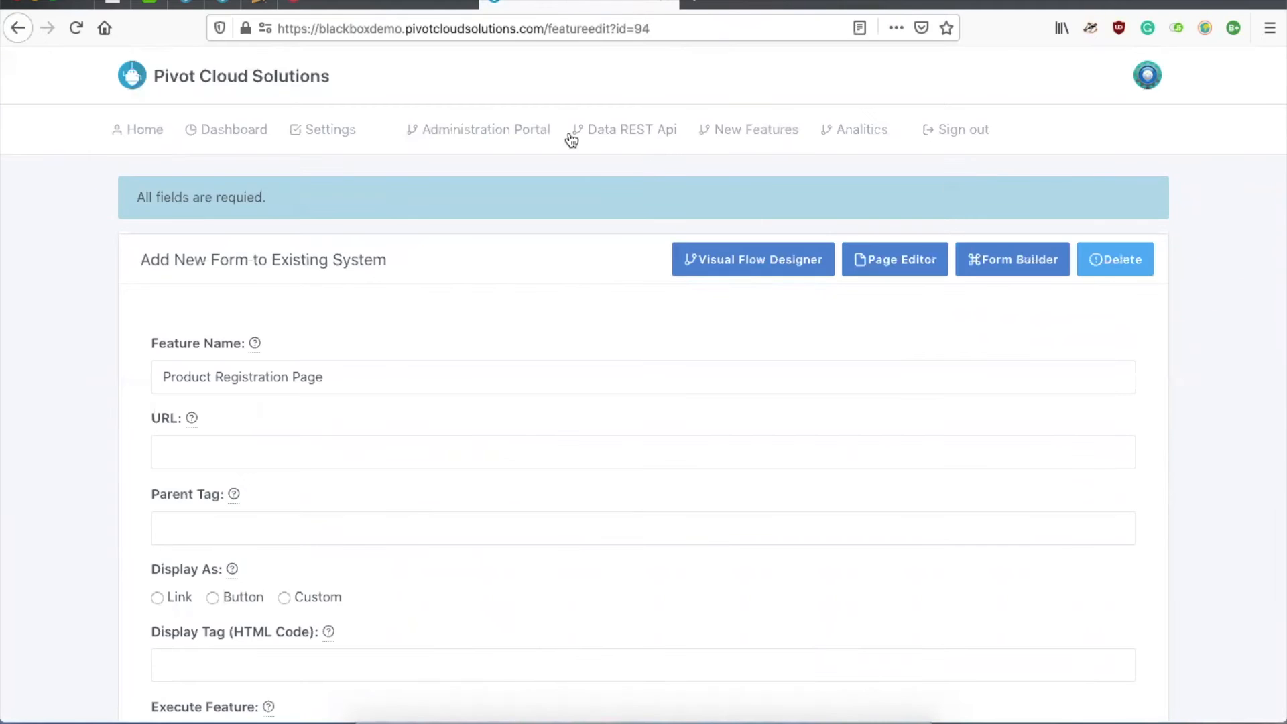
pyautogui.click(790, 127)
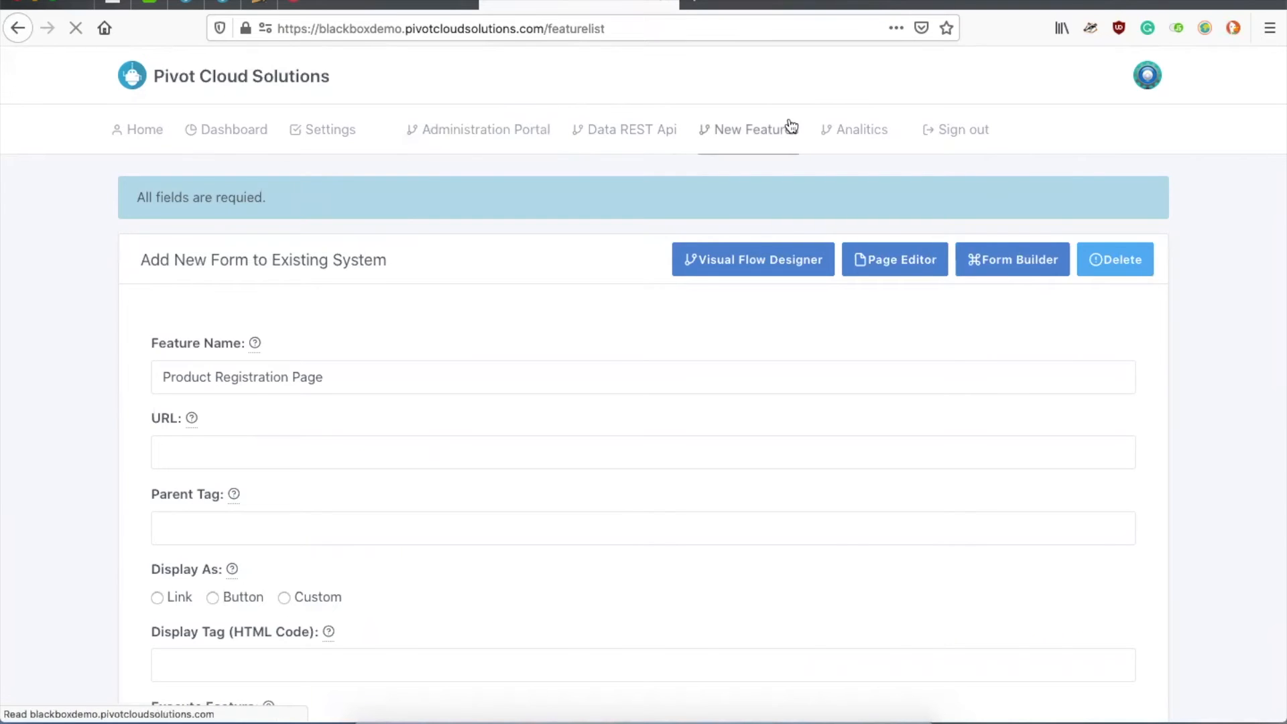
pyautogui.scroll(-3, 942, 305)
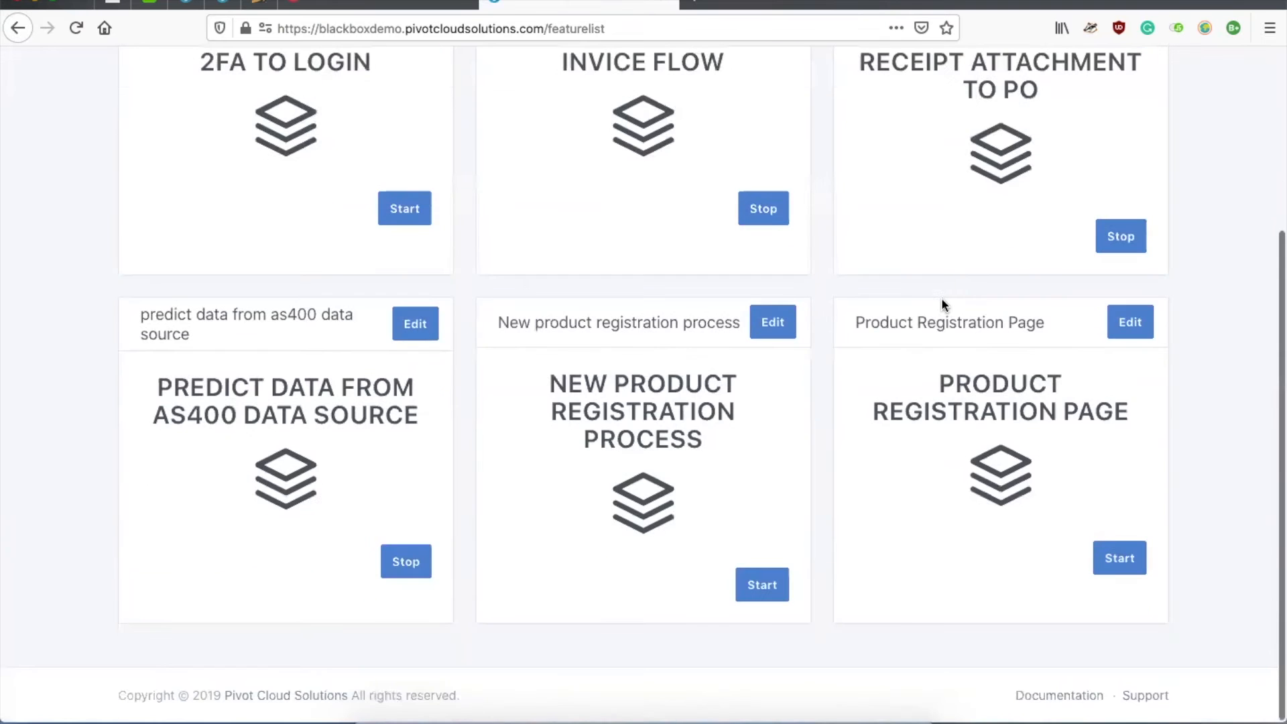
pyautogui.click(1133, 560)
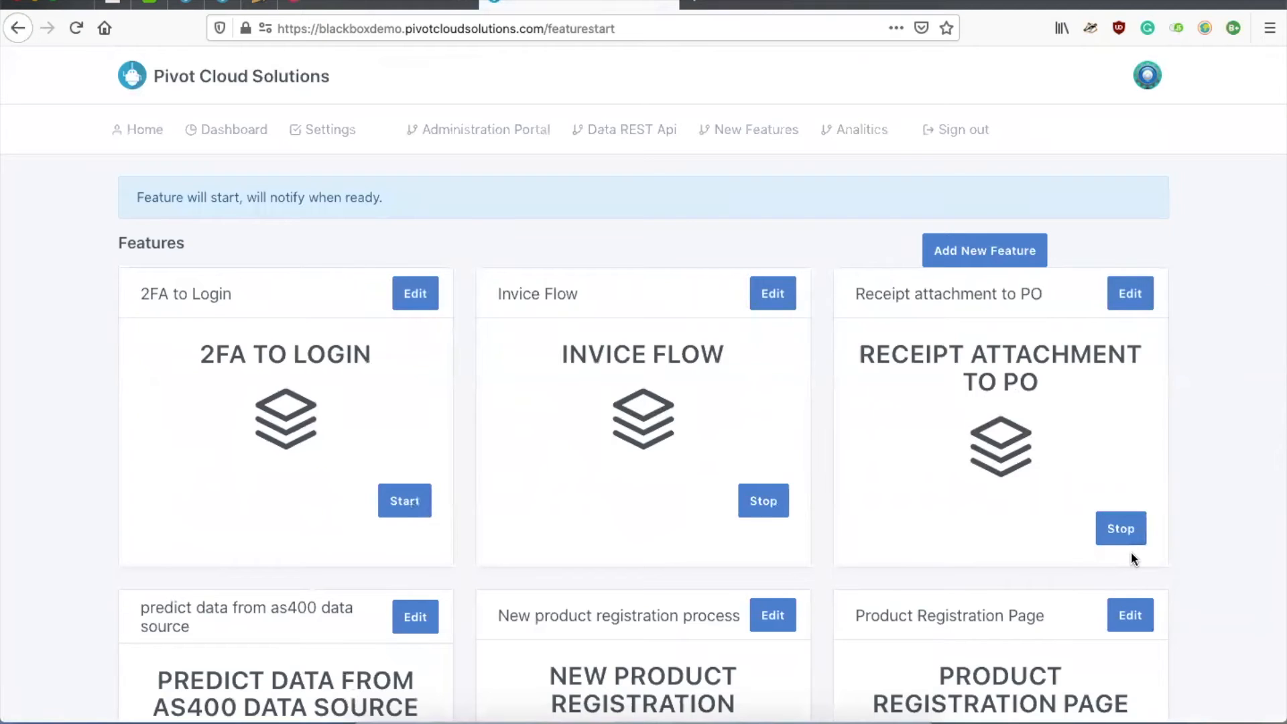
# Step: Open the deployed Product Registration Page feature's live form at feature_94
pyautogui.scroll(-5, 1132, 554)
pyautogui.click(1133, 329)
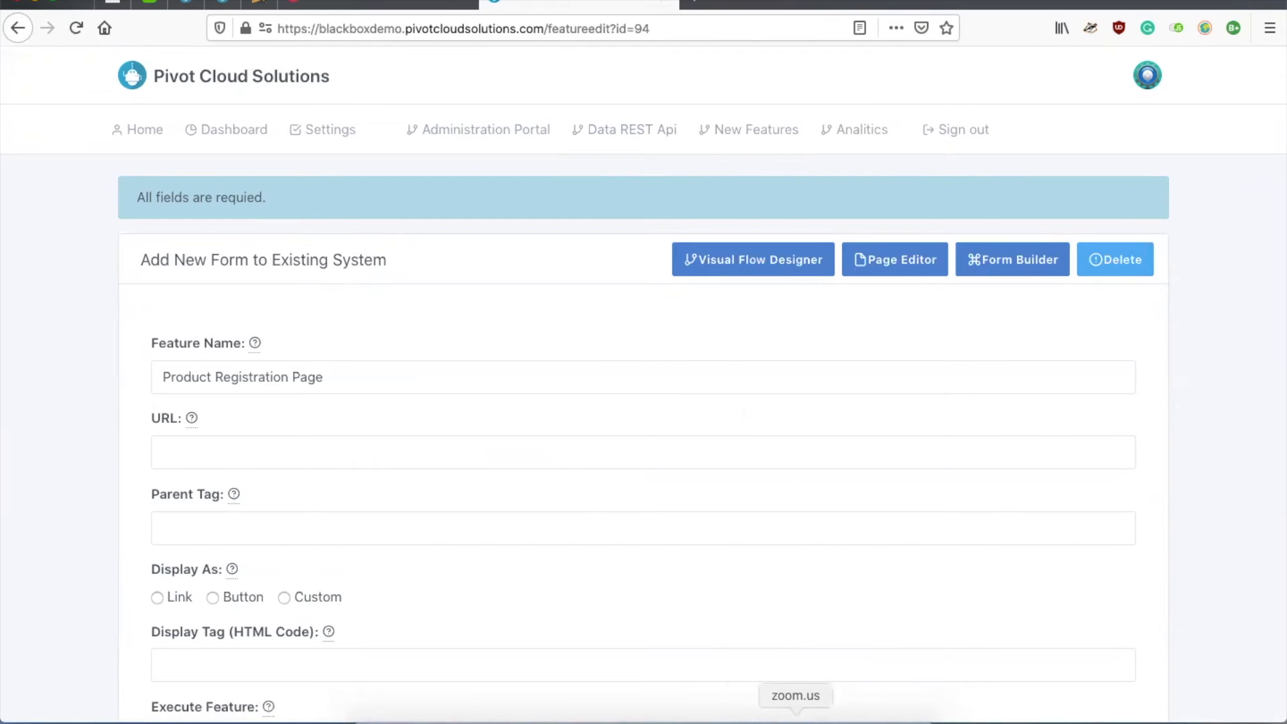
pyautogui.click(762, 714)
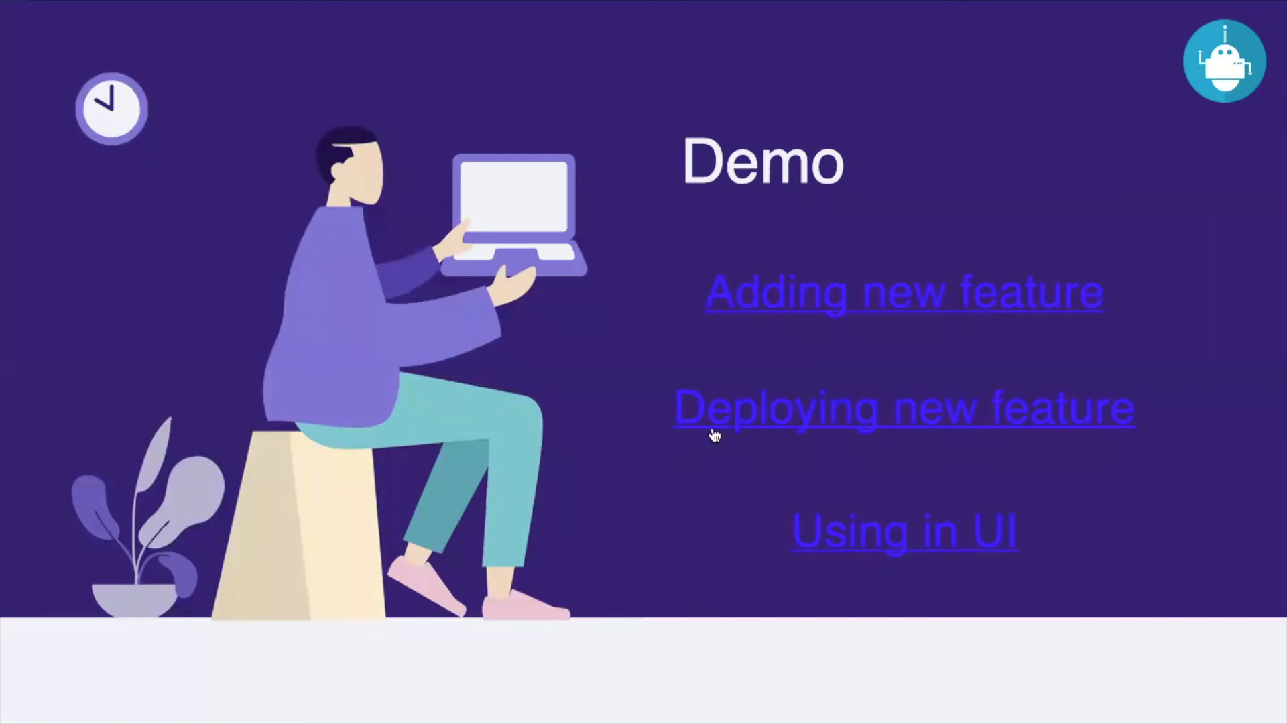
pyautogui.click(714, 432)
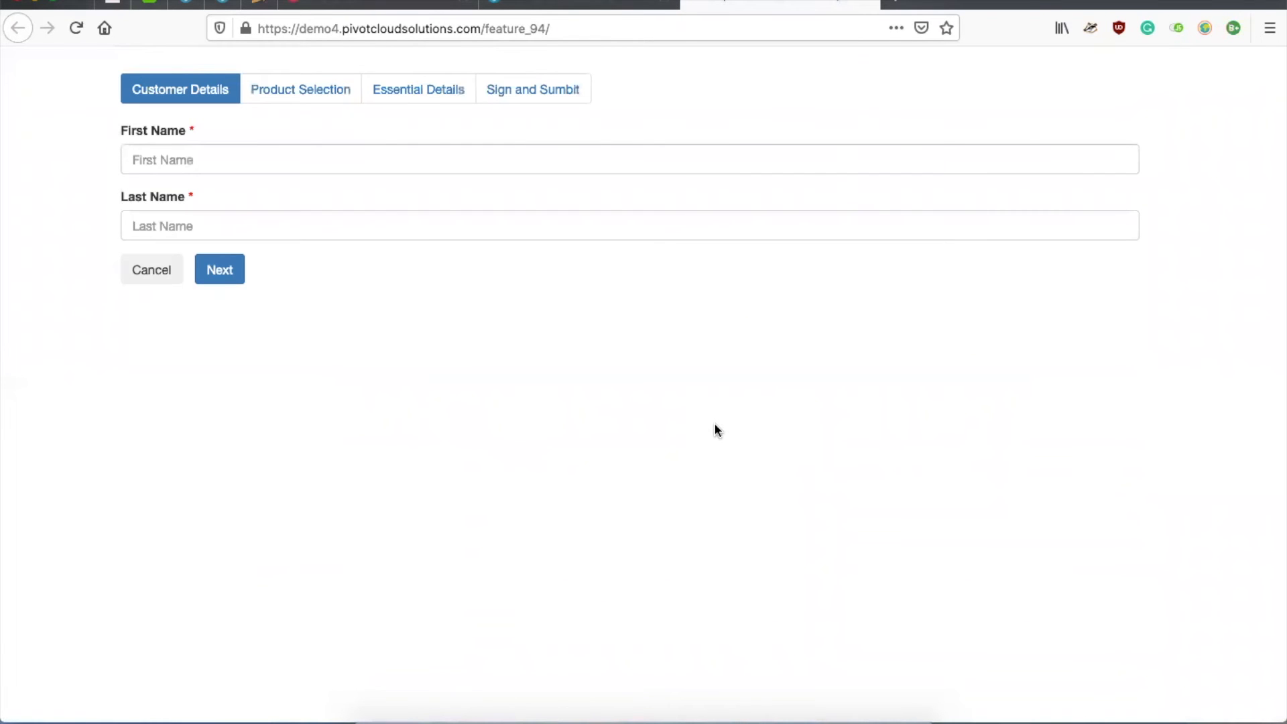
# Step: Look through the live form's Product Selection, Essential Details and Sign and Submit pages
pyautogui.click(264, 165)
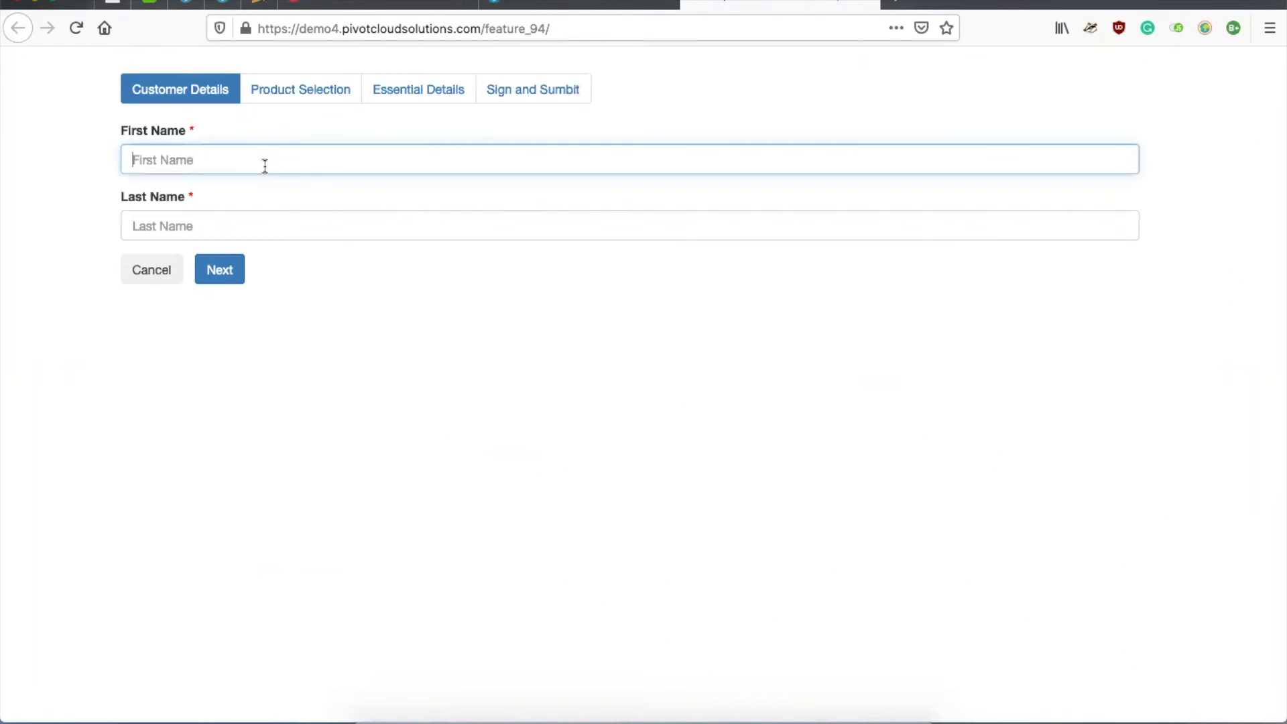
pyautogui.click(230, 226)
pyautogui.click(291, 83)
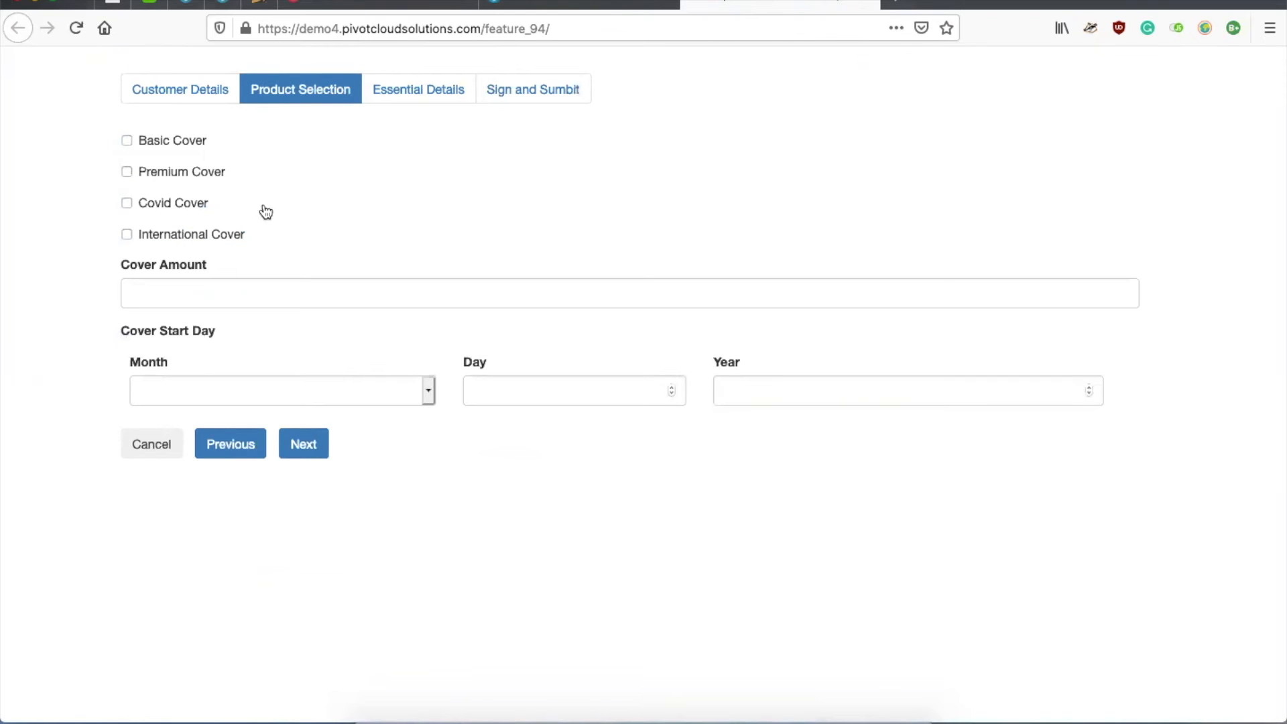
pyautogui.click(410, 94)
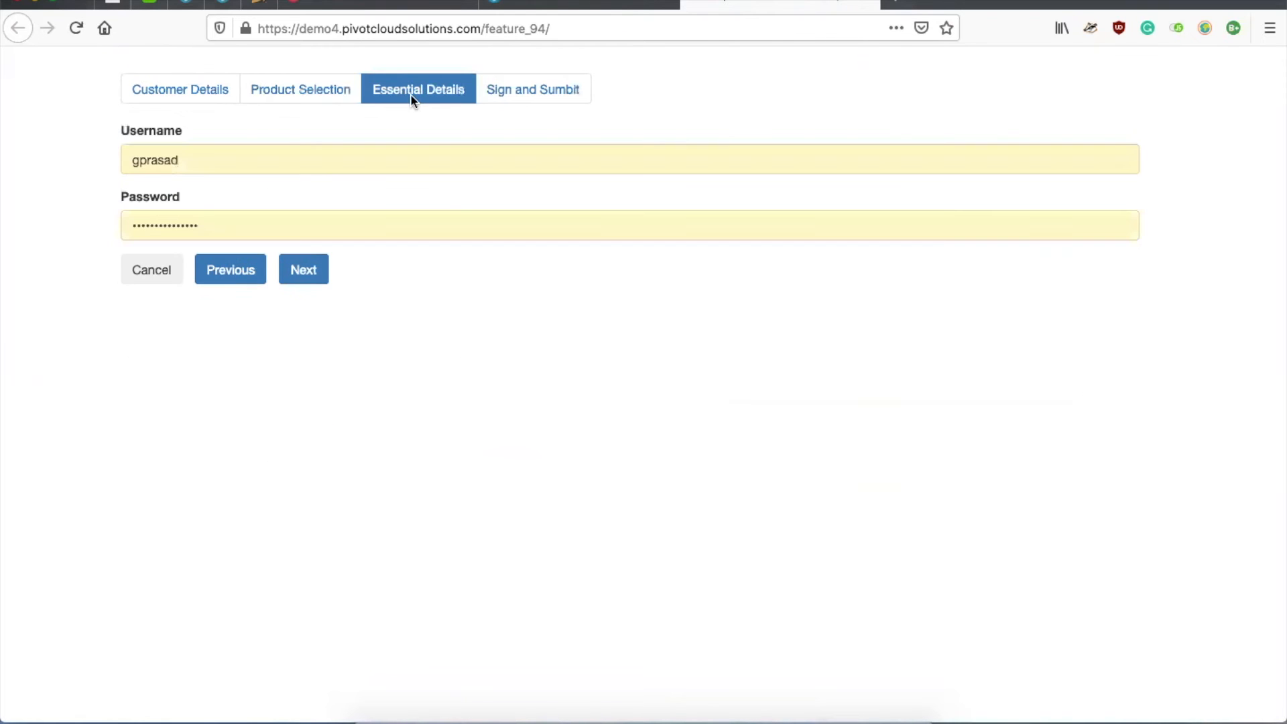
pyautogui.click(513, 95)
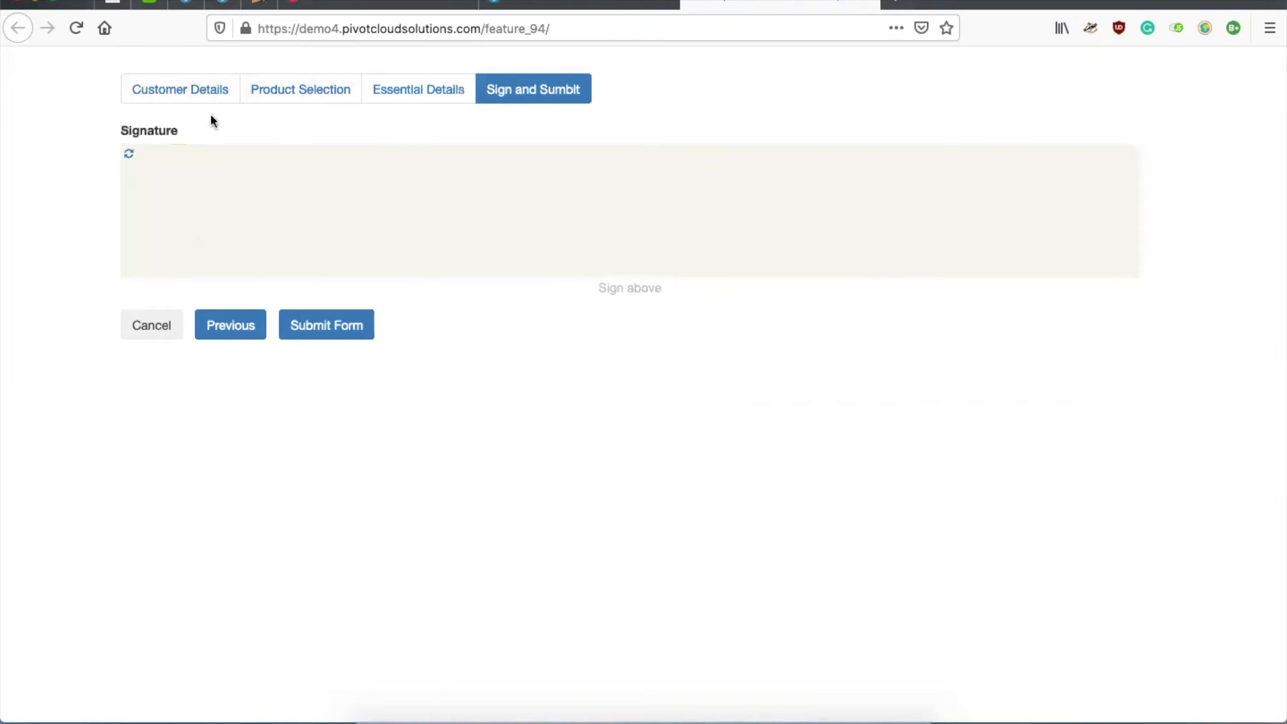
pyautogui.click(182, 82)
# Step: Enter the customer's first and last name on the Customer Details page
pyautogui.click(214, 160)
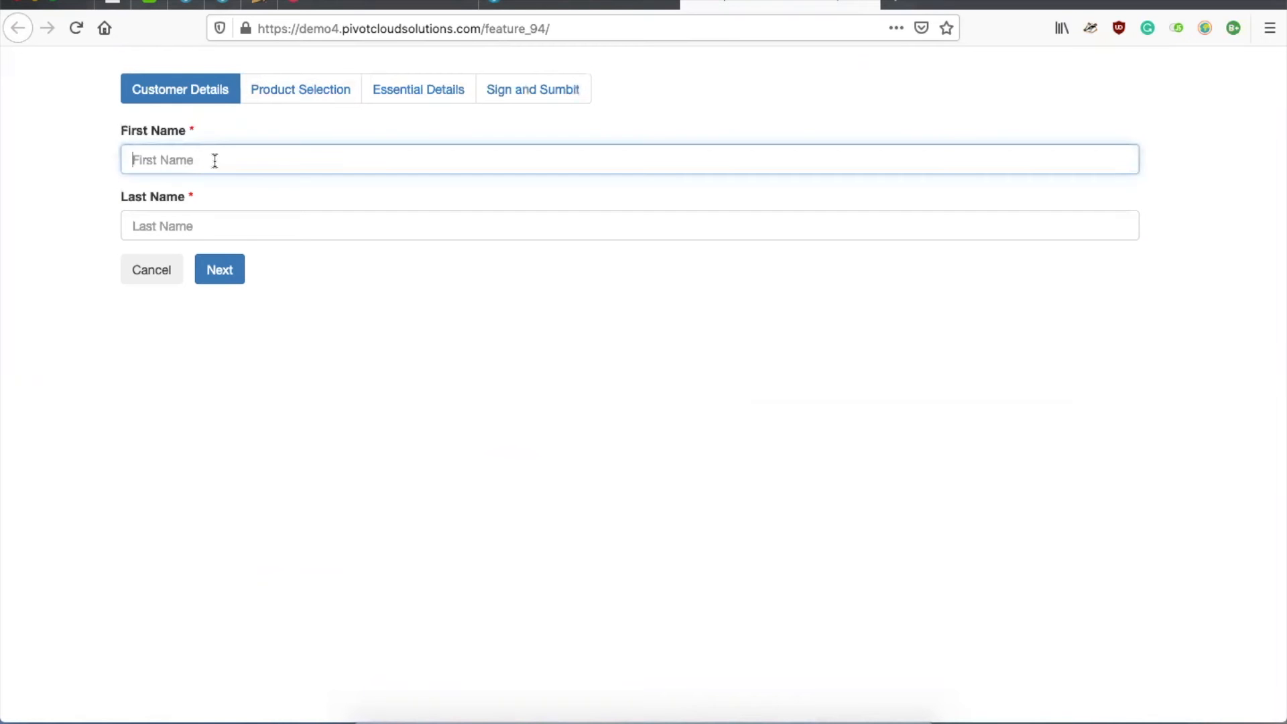
pyautogui.click(263, 233)
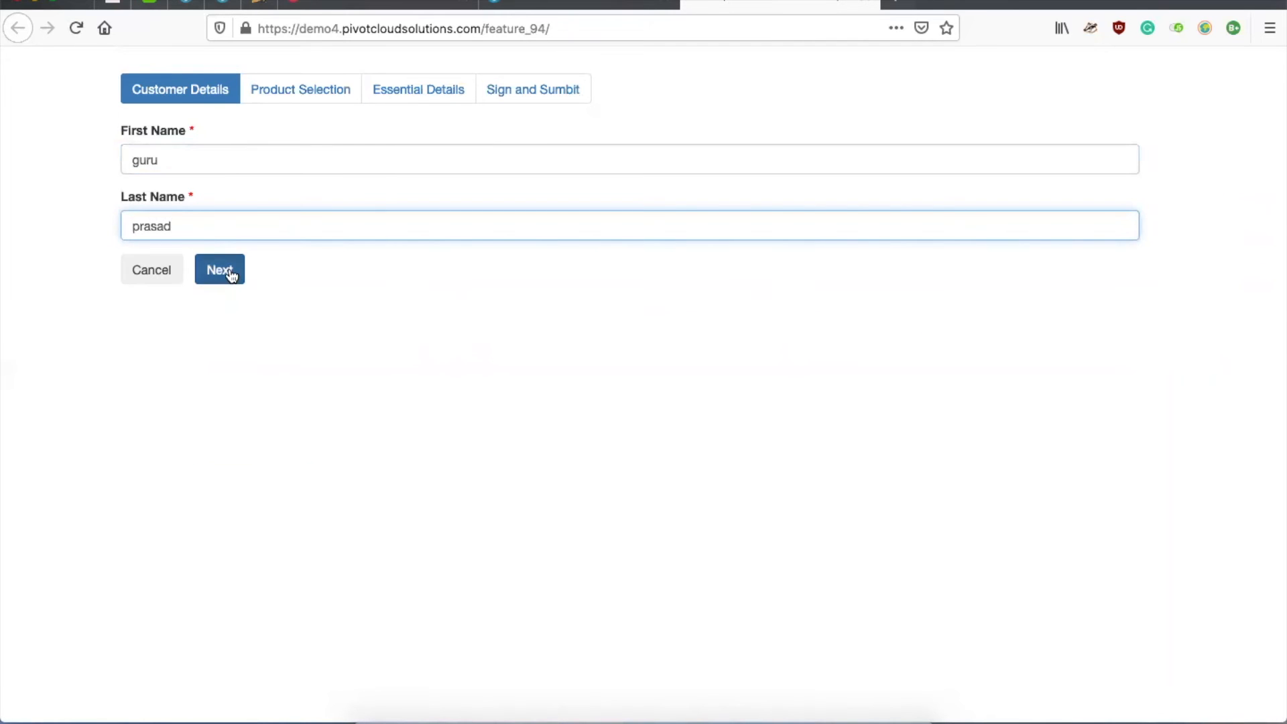
# Step: Select Basic Cover and Covid Cover with a cover amount of $1,000,000.00
pyautogui.click(227, 272)
pyautogui.click(156, 144)
pyautogui.click(169, 203)
pyautogui.click(208, 300)
pyautogui.write('$1')
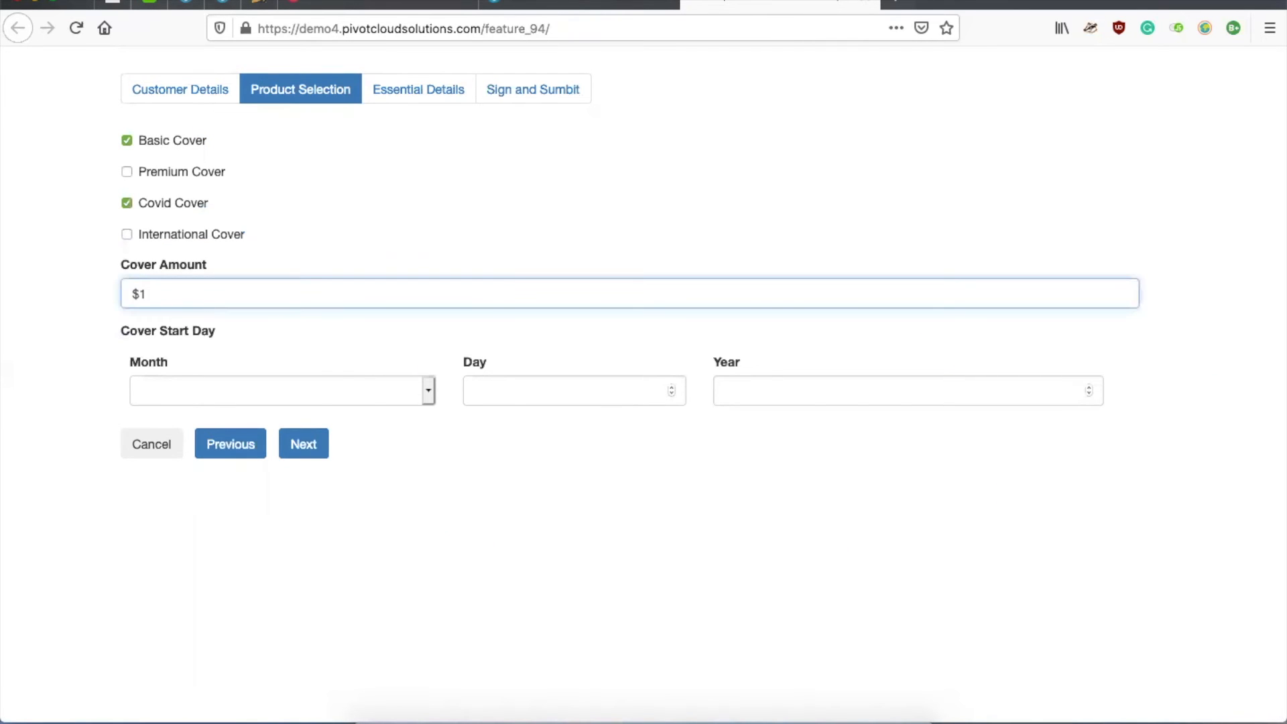
pyautogui.write(',000,000.00')
# Step: Set the Cover Start Day to June 01 2021
pyautogui.click(307, 392)
pyautogui.click(293, 421)
pyautogui.click(295, 390)
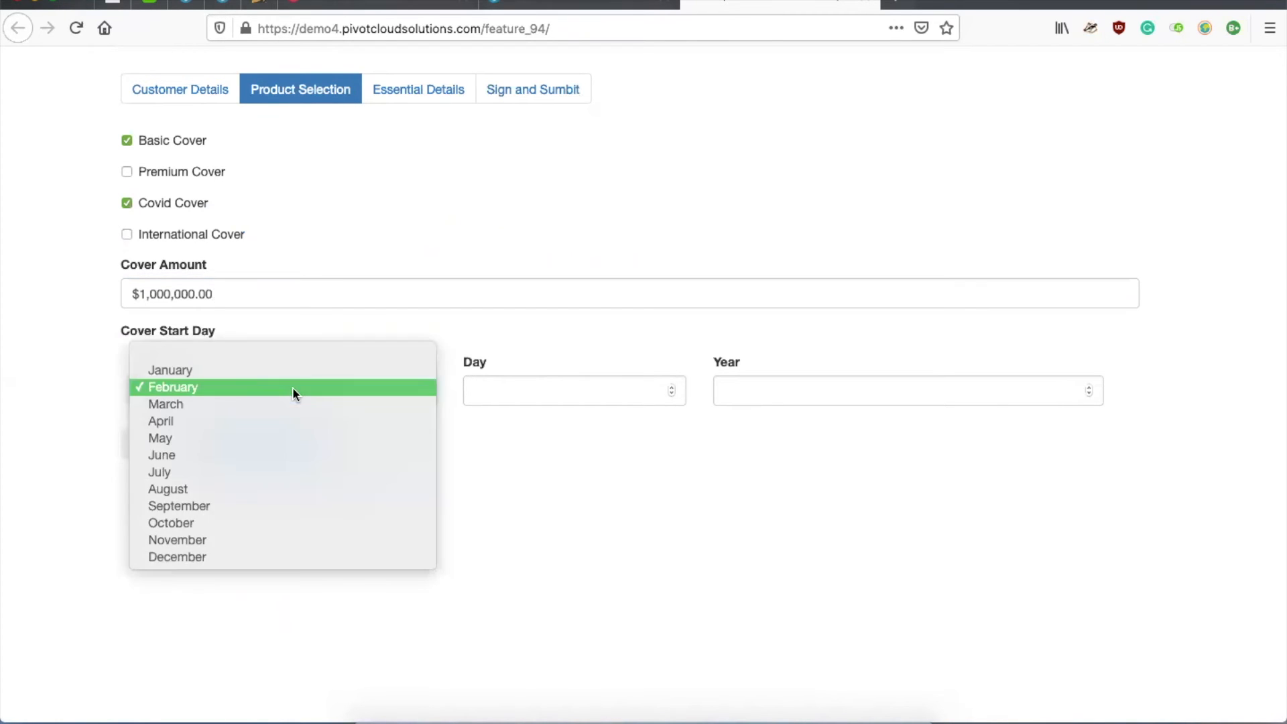
pyautogui.click(262, 455)
pyautogui.click(474, 384)
pyautogui.write('01')
pyautogui.click(767, 385)
pyautogui.write('2021')
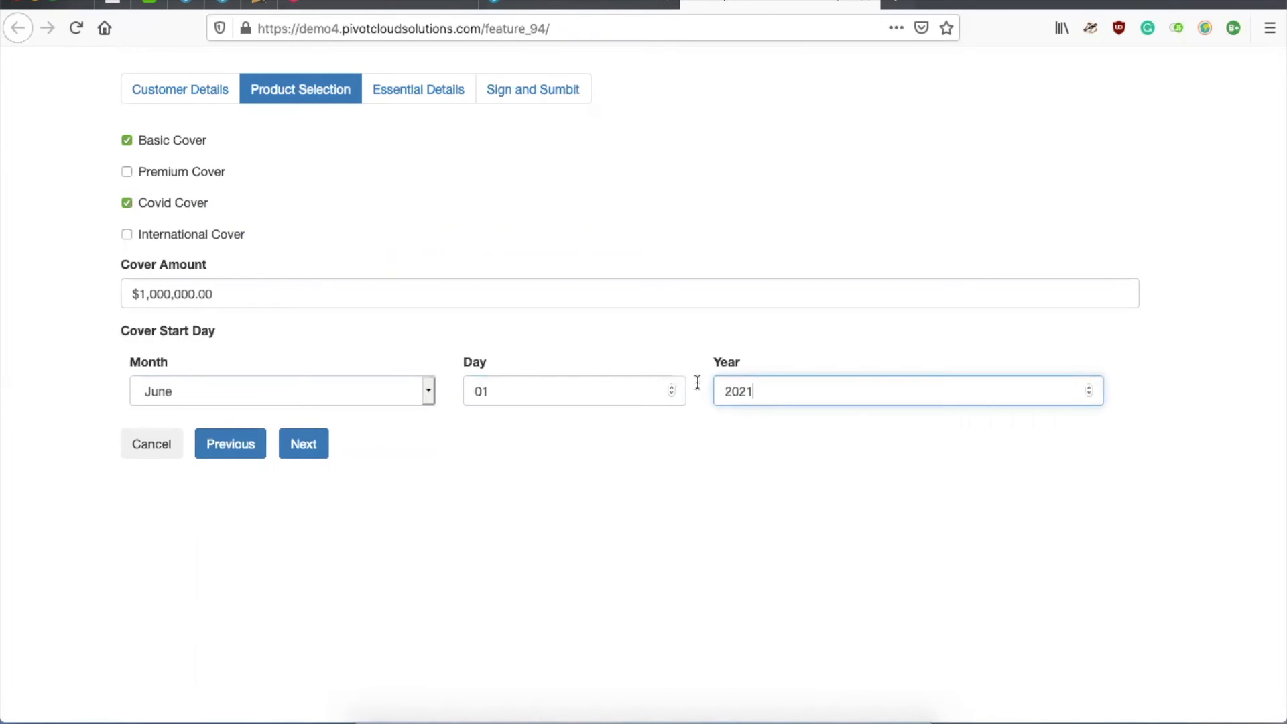
# Step: Sign the signature pad and submit the completed form
pyautogui.click(310, 449)
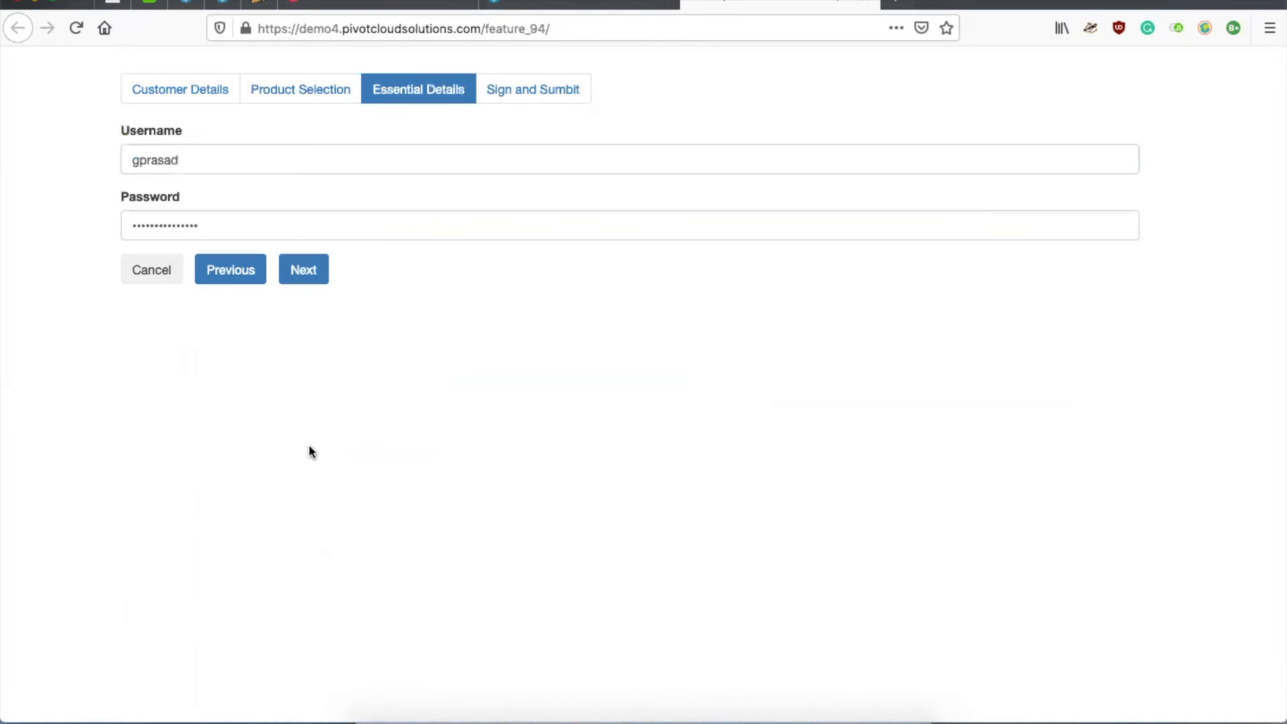
pyautogui.click(303, 275)
pyautogui.moveTo(401, 185)
pyautogui.mouseDown()
pyautogui.moveTo(331, 213)
pyautogui.moveTo(354, 232)
pyautogui.moveTo(770, 135)
pyautogui.moveTo(599, 228)
pyautogui.mouseUp()
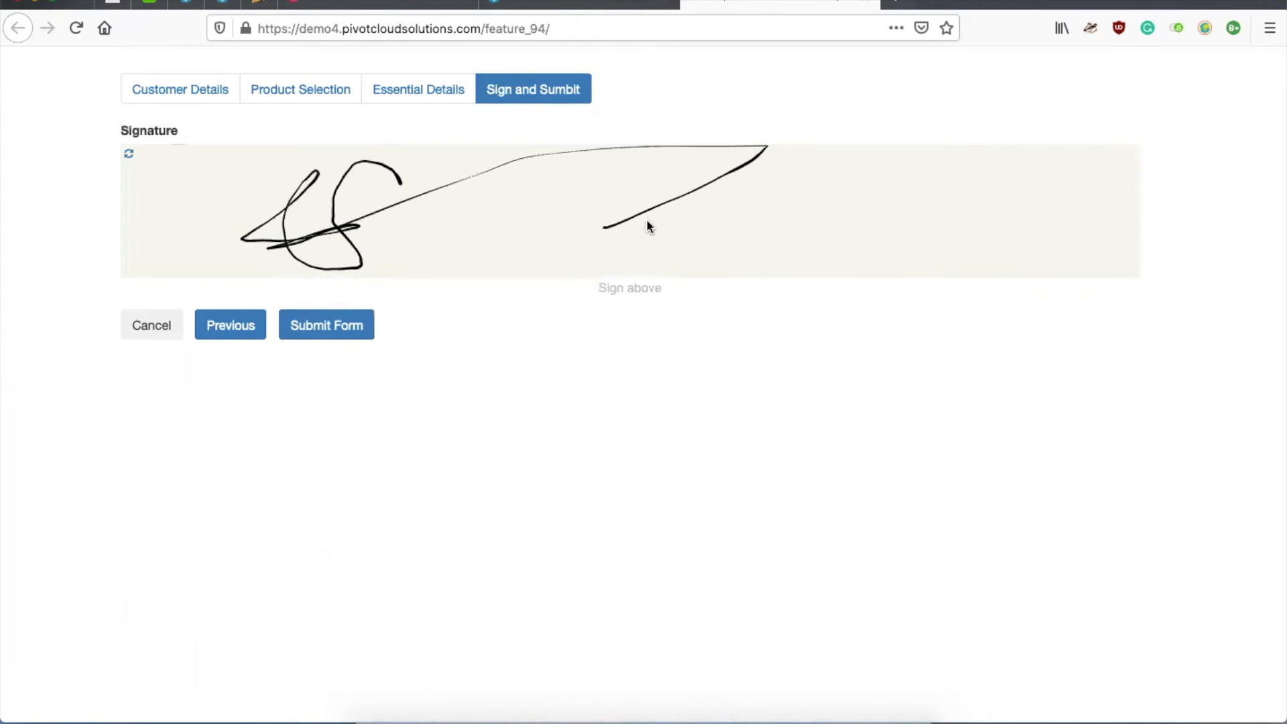
pyautogui.click(322, 333)
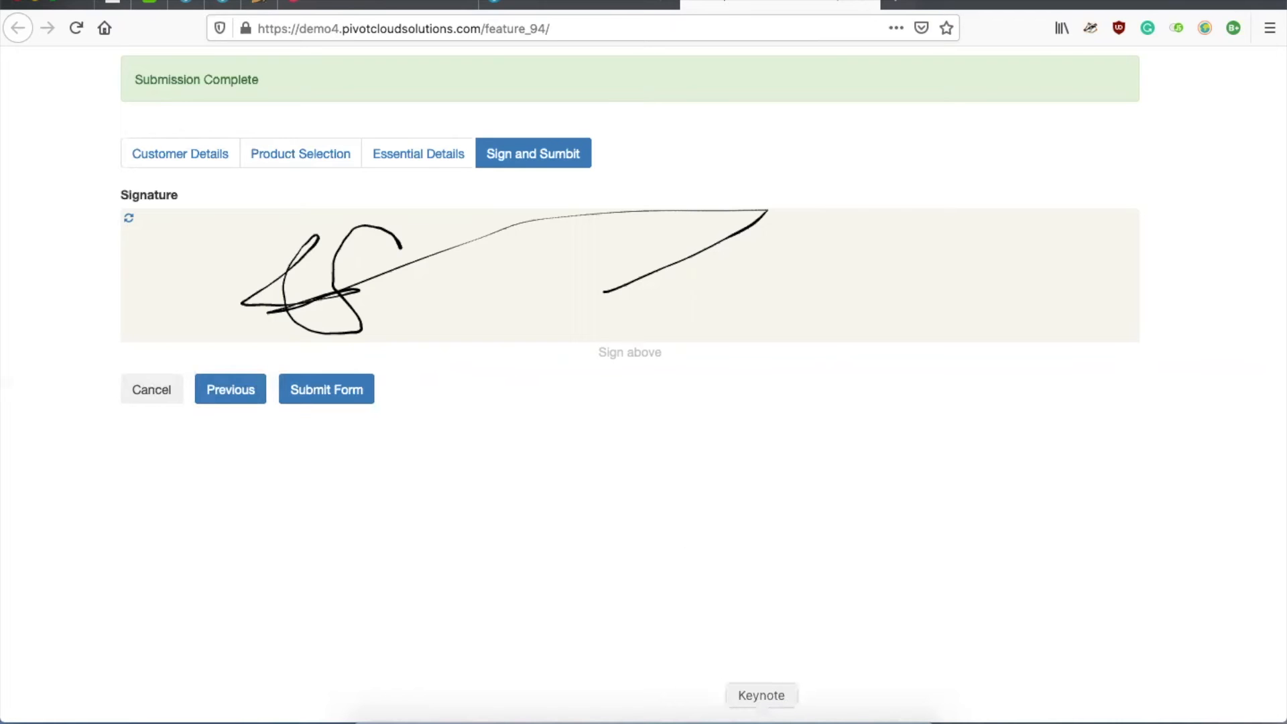
pyautogui.click(762, 720)
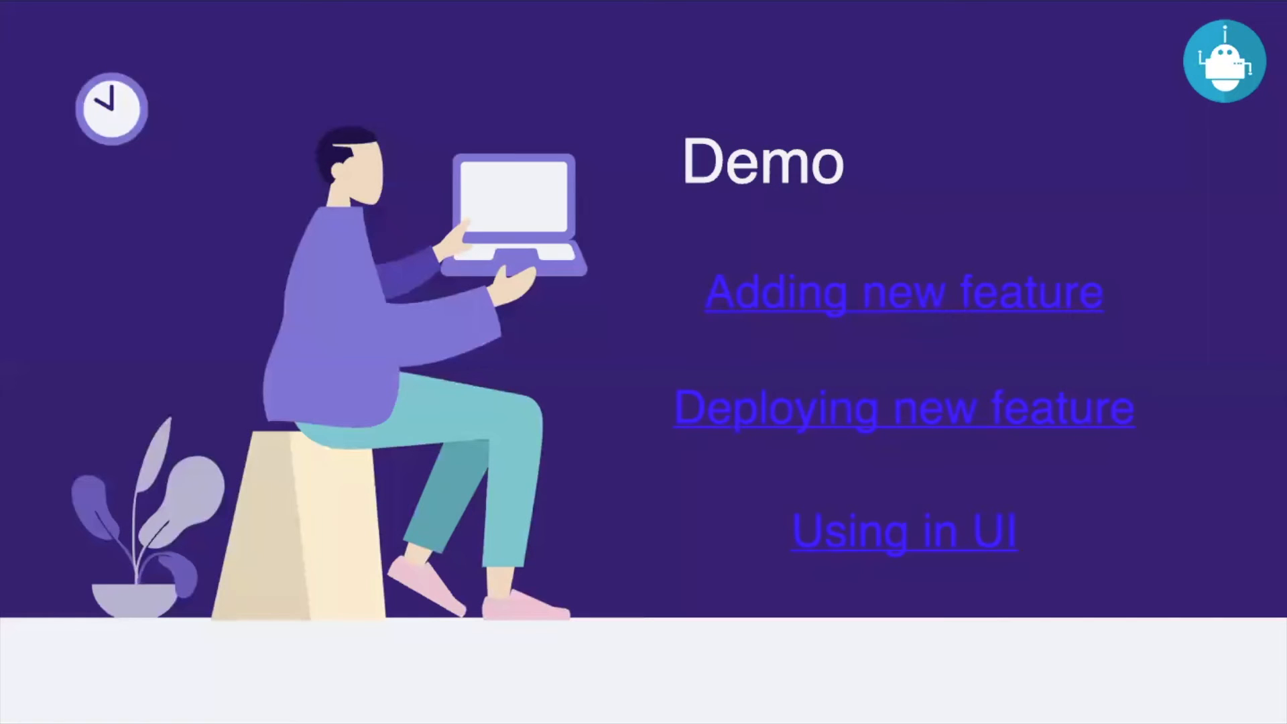
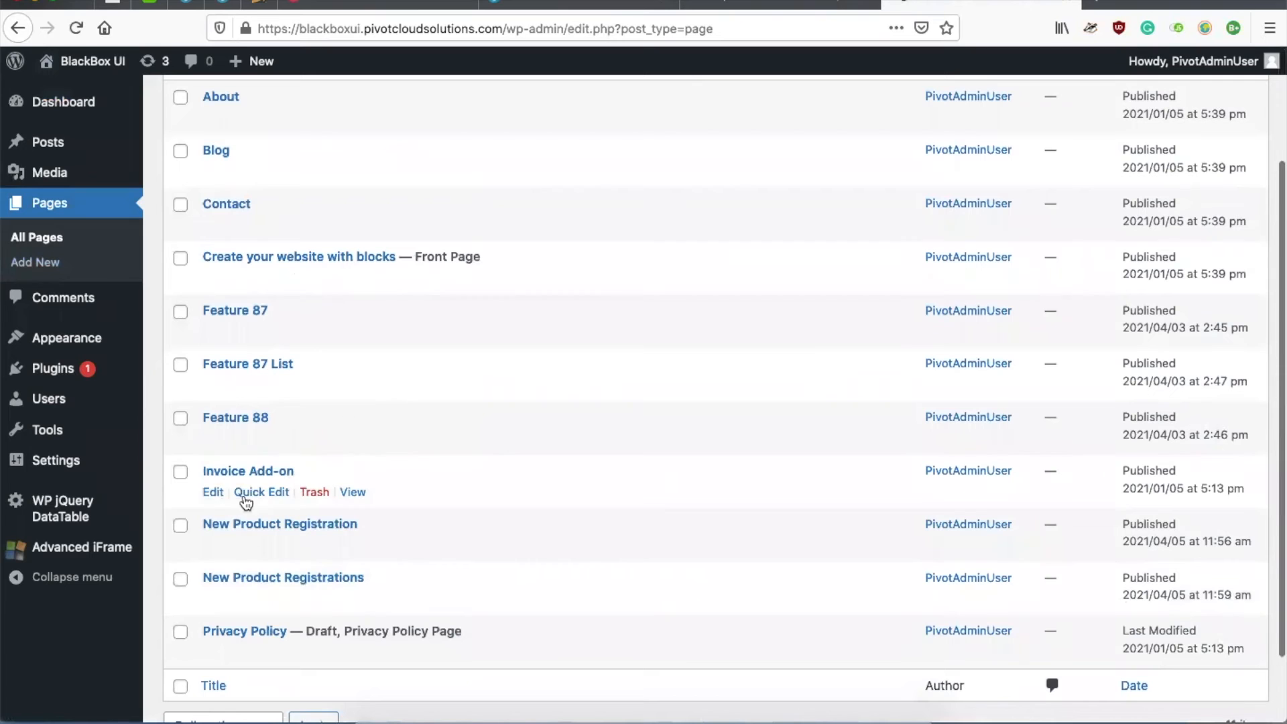
# Step: View the published Feature 87 page in WordPress
pyautogui.scroll(2, 221, 409)
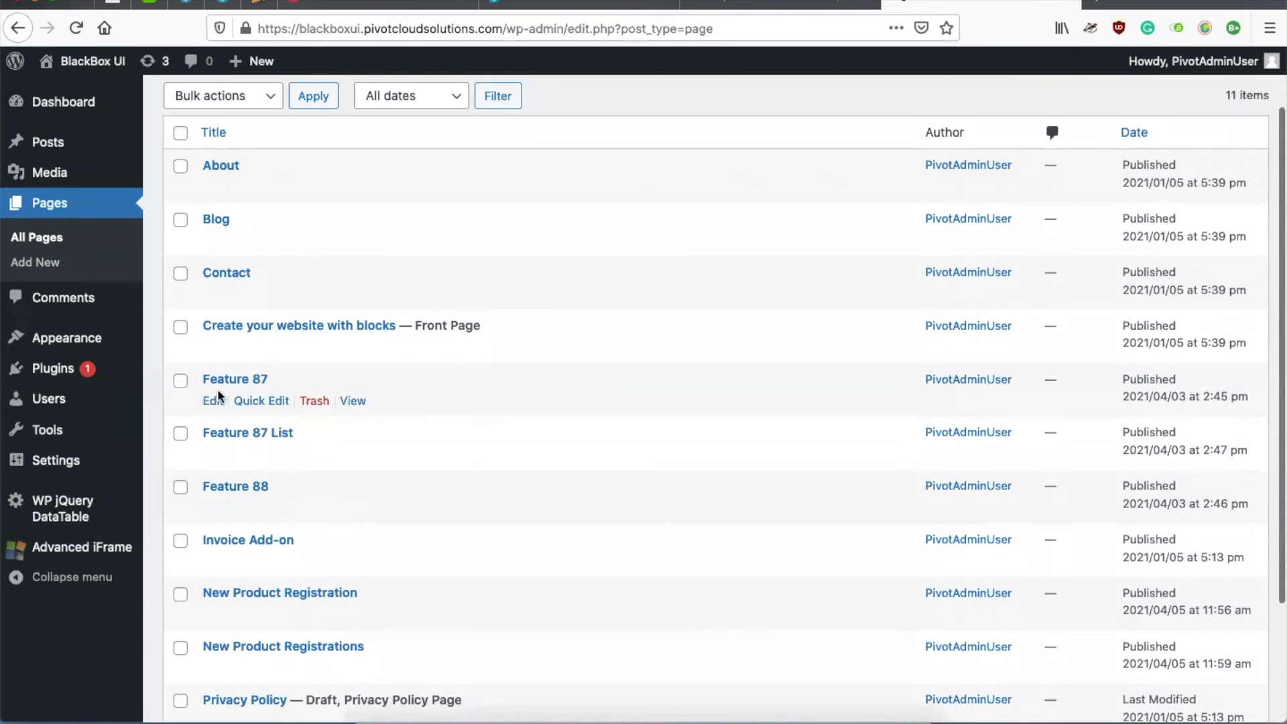
pyautogui.click(360, 403)
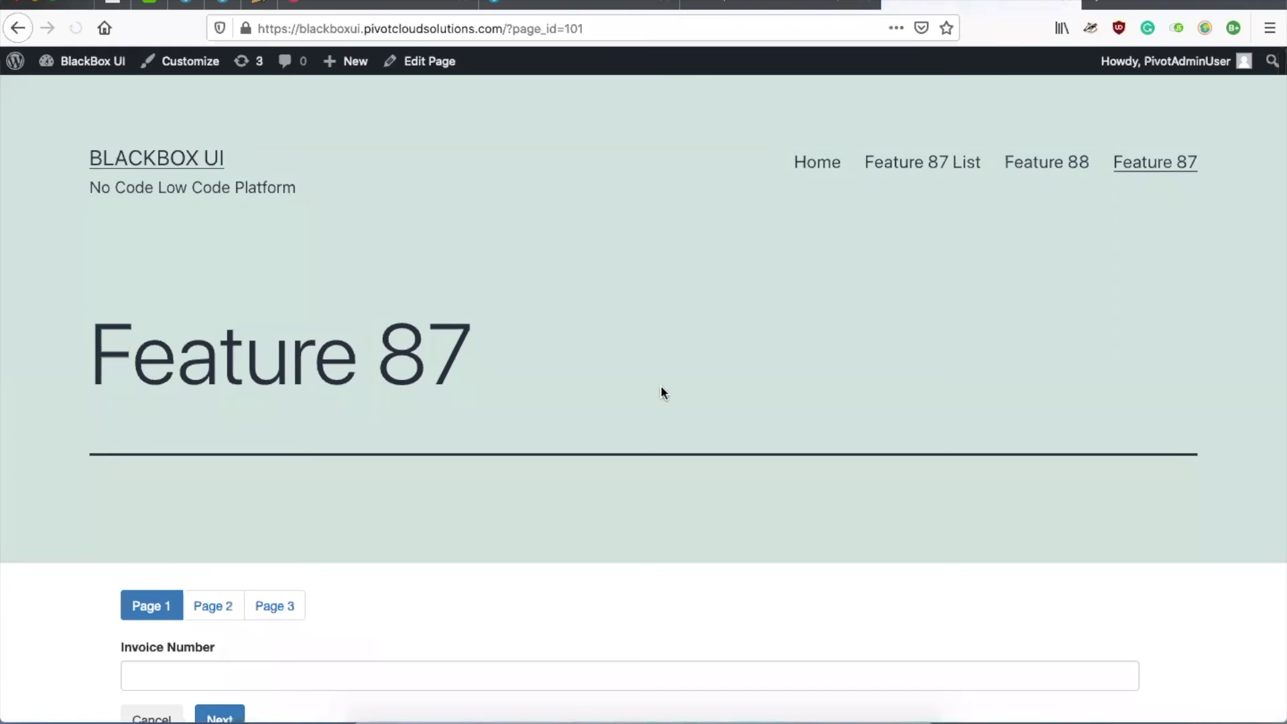
pyautogui.scroll(-3, 662, 391)
pyautogui.scroll(3, 661, 386)
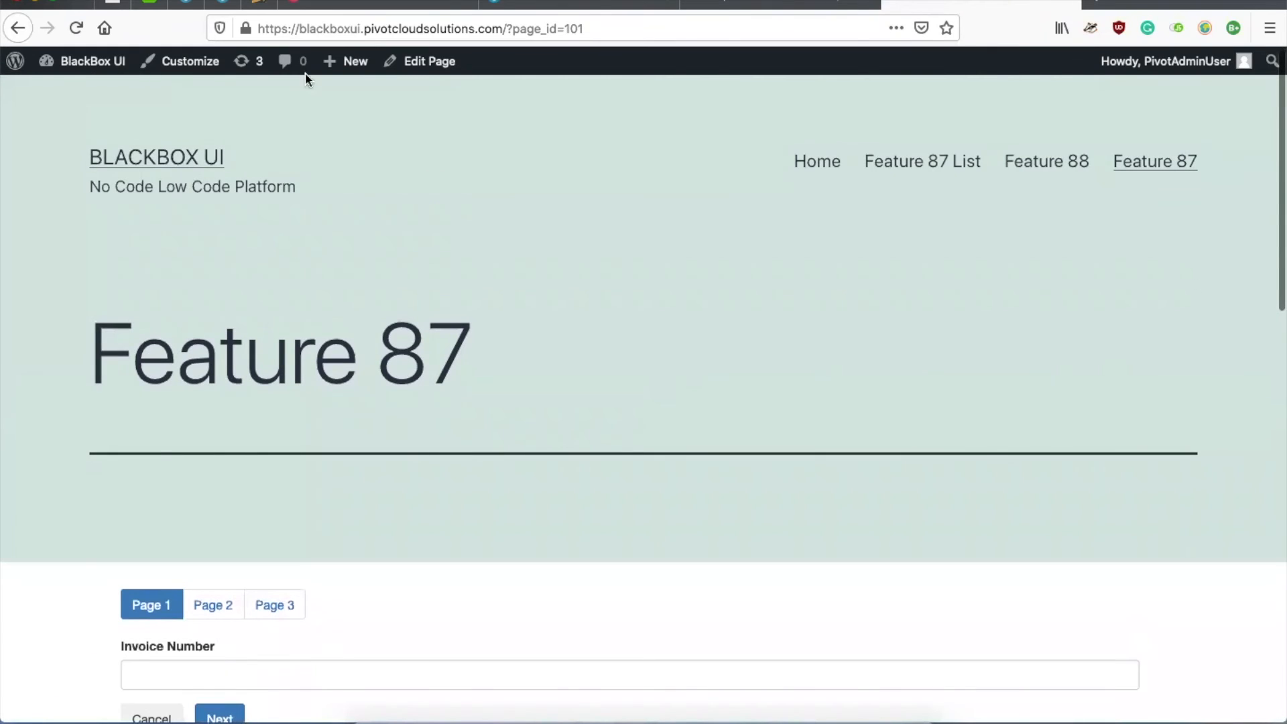
# Step: Return to the pages list and open New Product Registration in the block editor
pyautogui.click(17, 27)
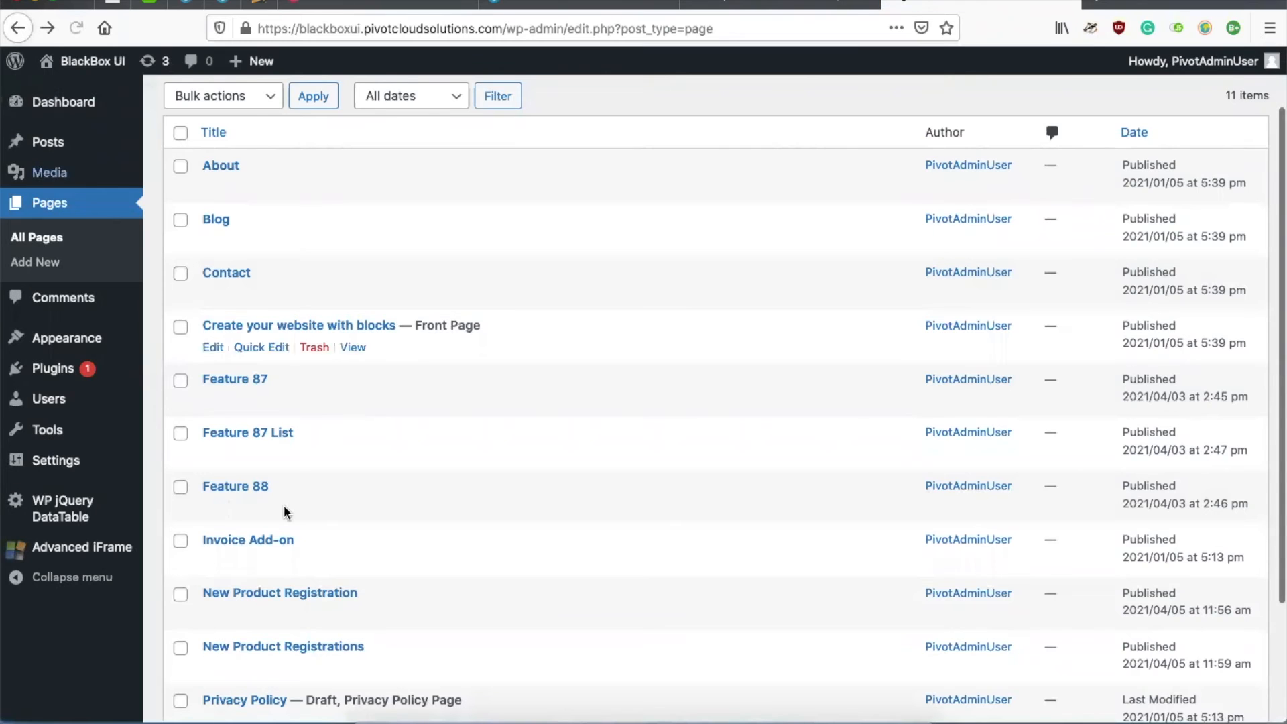
pyautogui.scroll(-2, 285, 509)
pyautogui.click(213, 542)
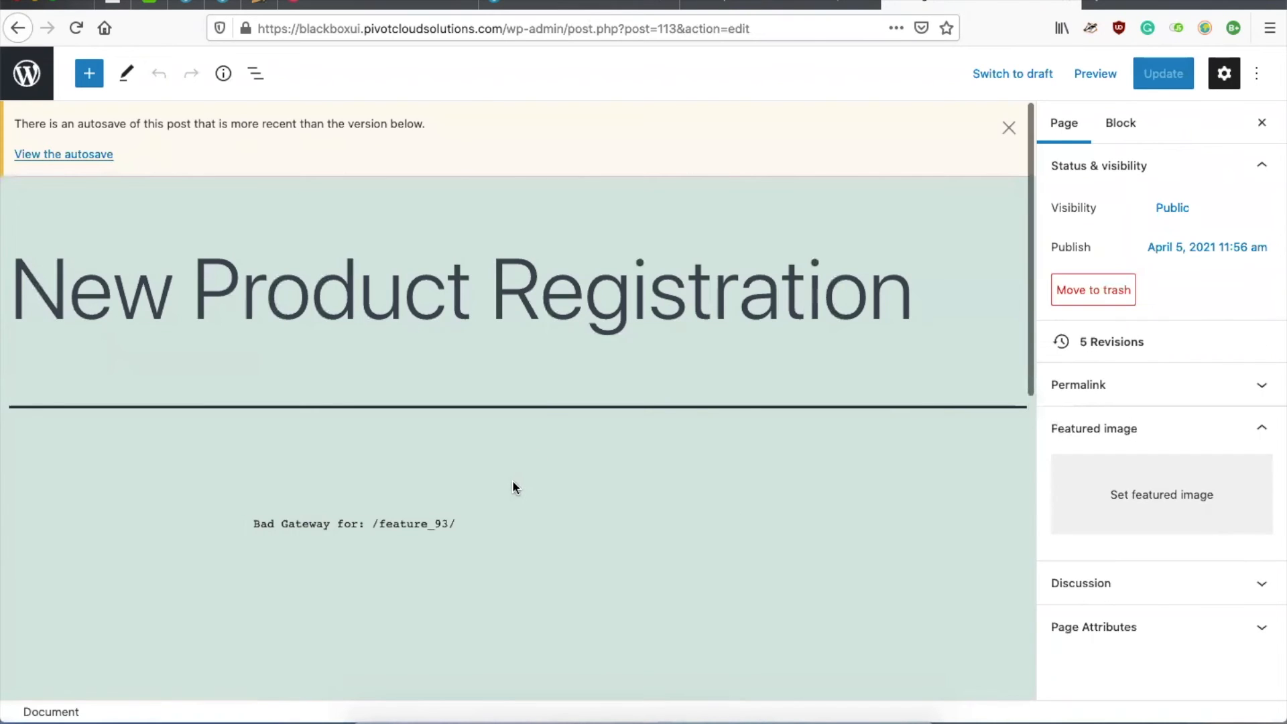
# Step: Change the Advanced iframe block's Url ending to feature_94/
pyautogui.click(459, 499)
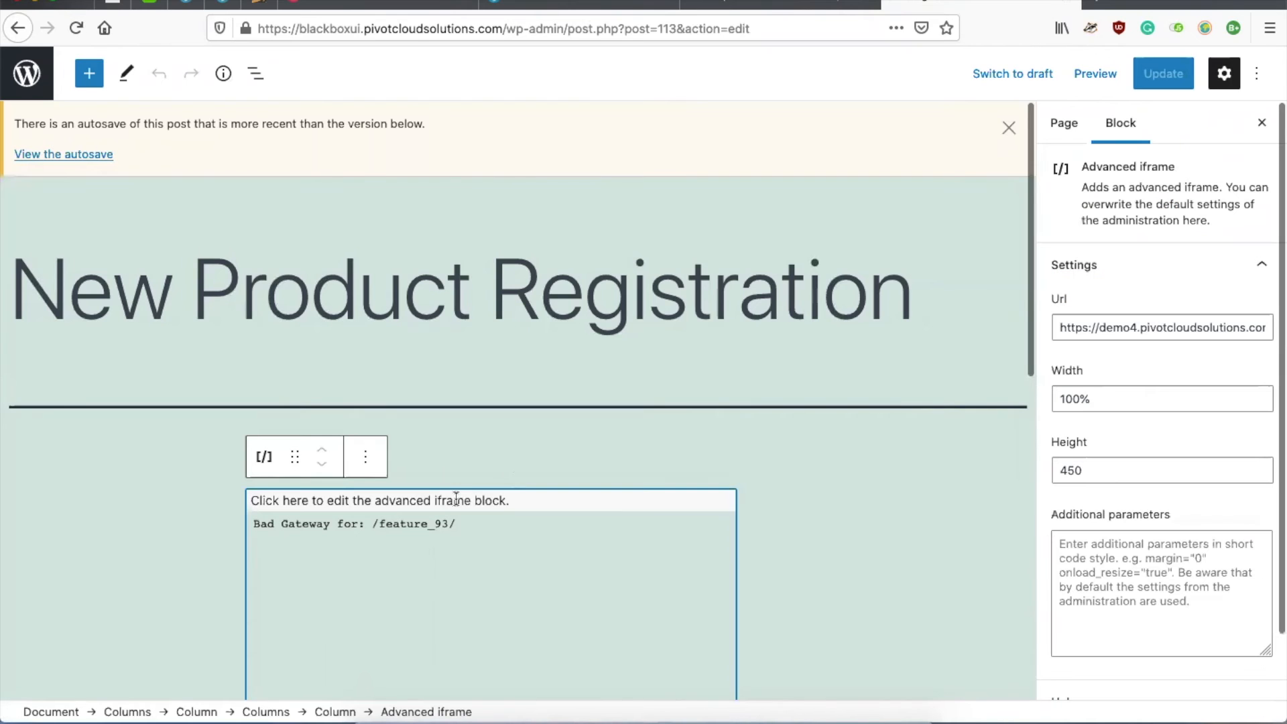
pyautogui.click(1183, 322)
pyautogui.press('End')
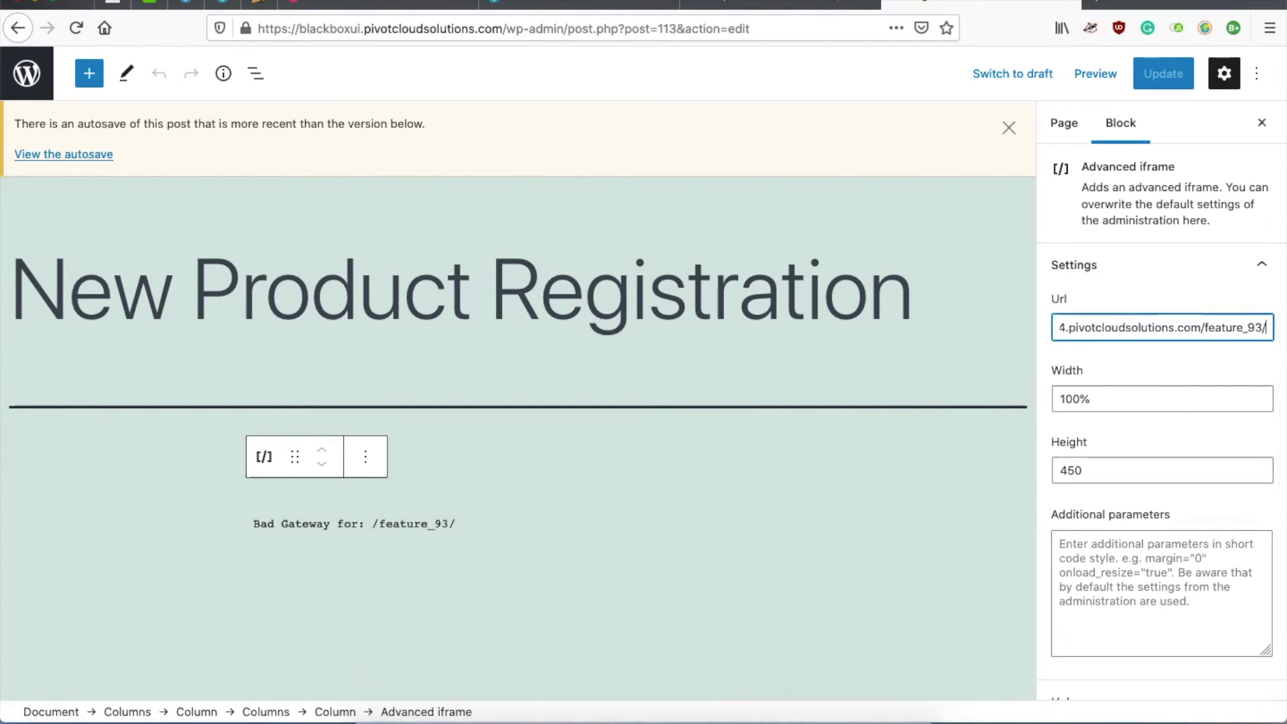
pyautogui.press('BackSpace')
pyautogui.press('BackSpace')
pyautogui.write('4/')
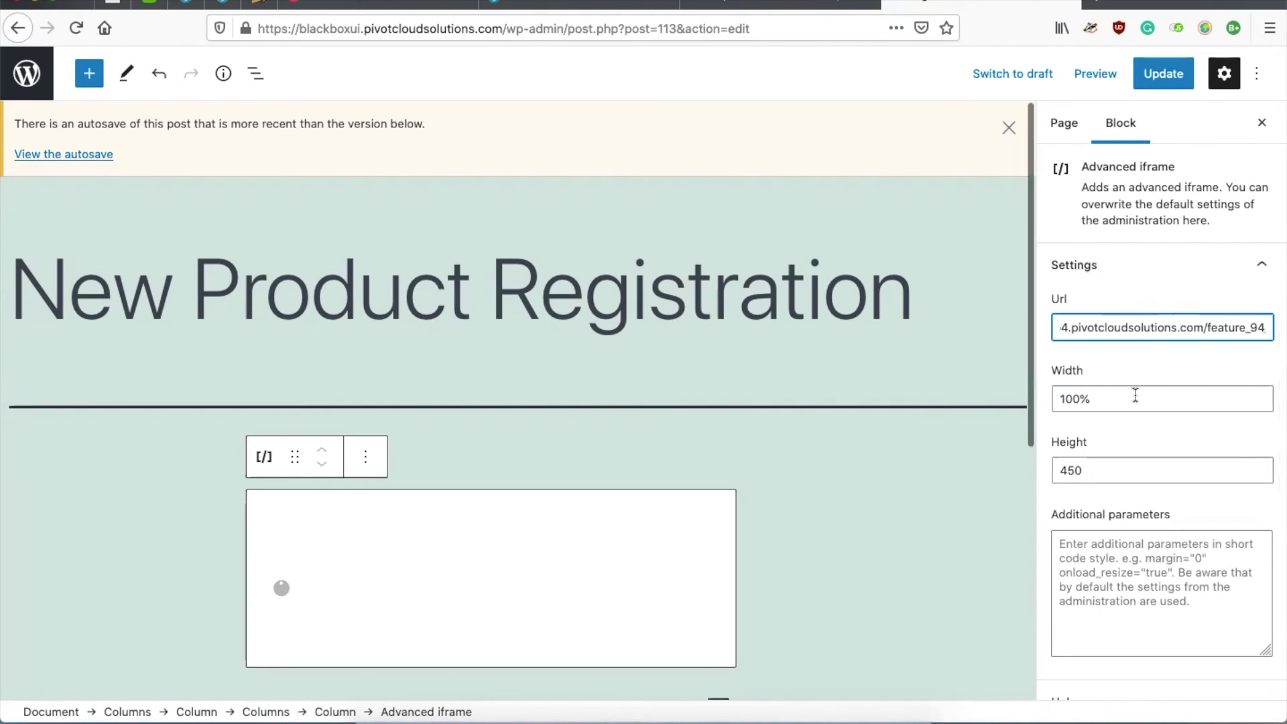
pyautogui.scroll(-2, 1135, 395)
# Step: Update the page and preview it in a new tab
pyautogui.click(1163, 74)
pyautogui.click(1008, 129)
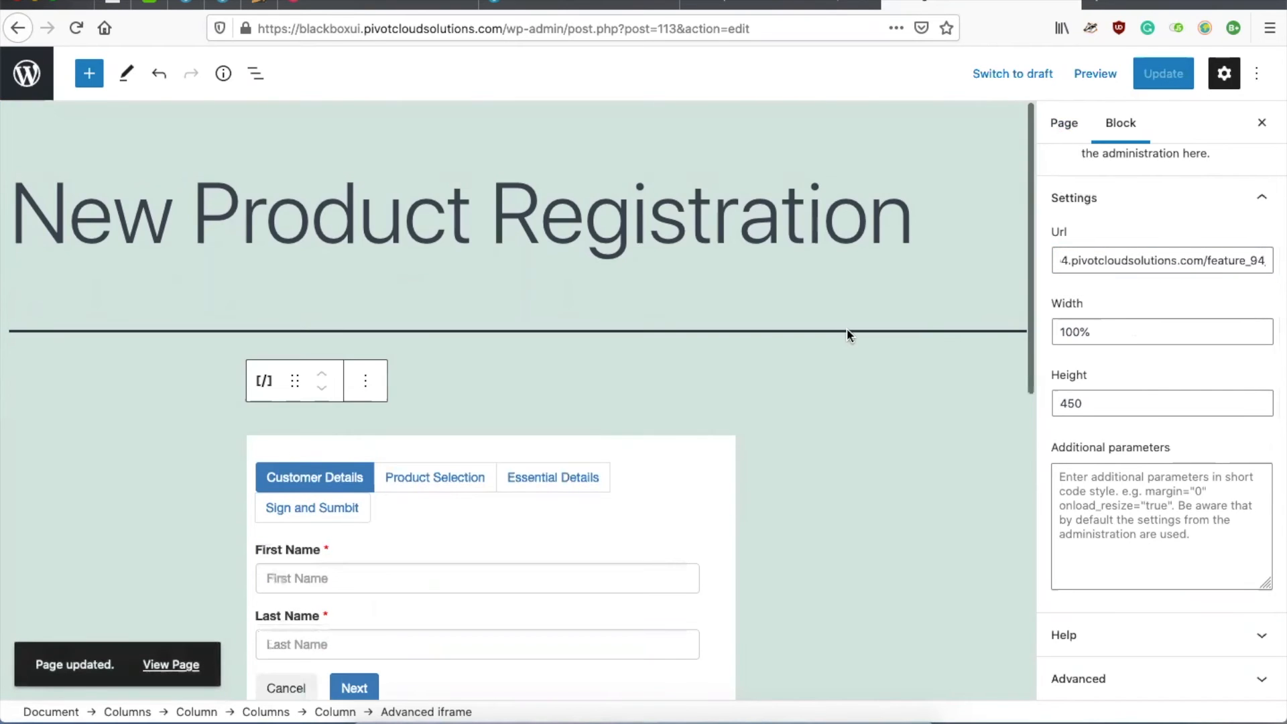
pyautogui.scroll(-3, 847, 332)
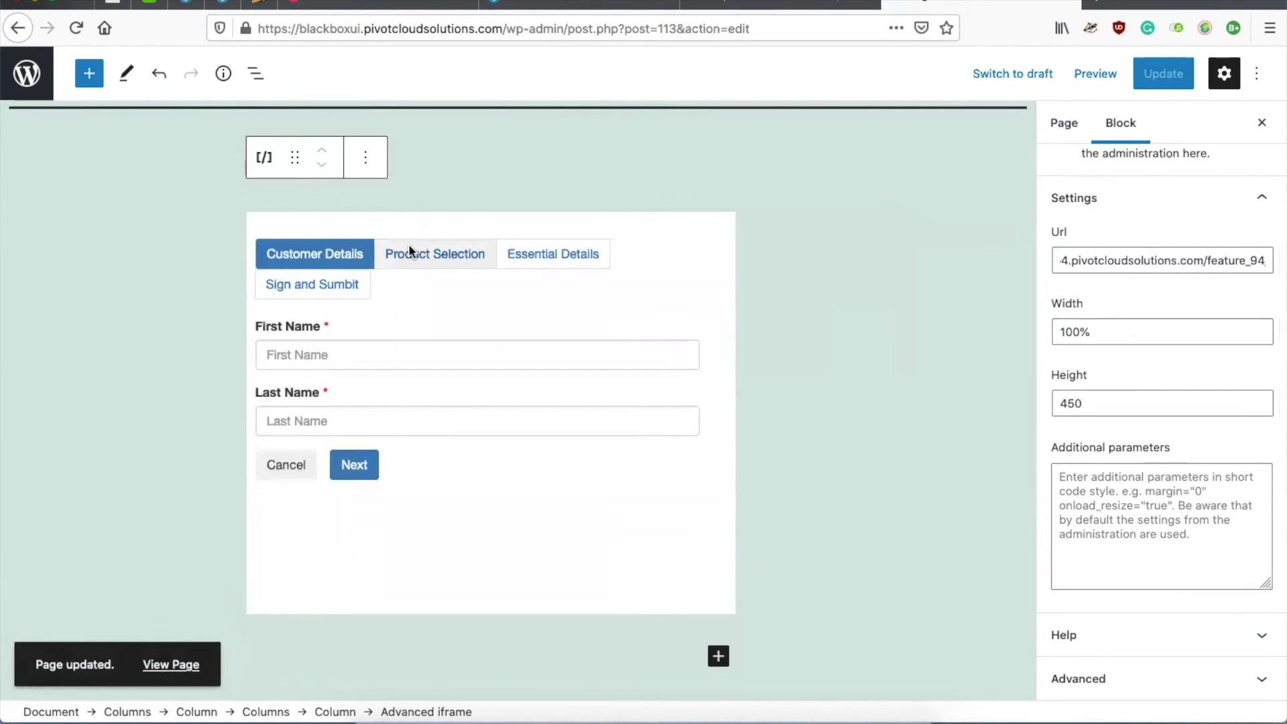
pyautogui.click(1094, 75)
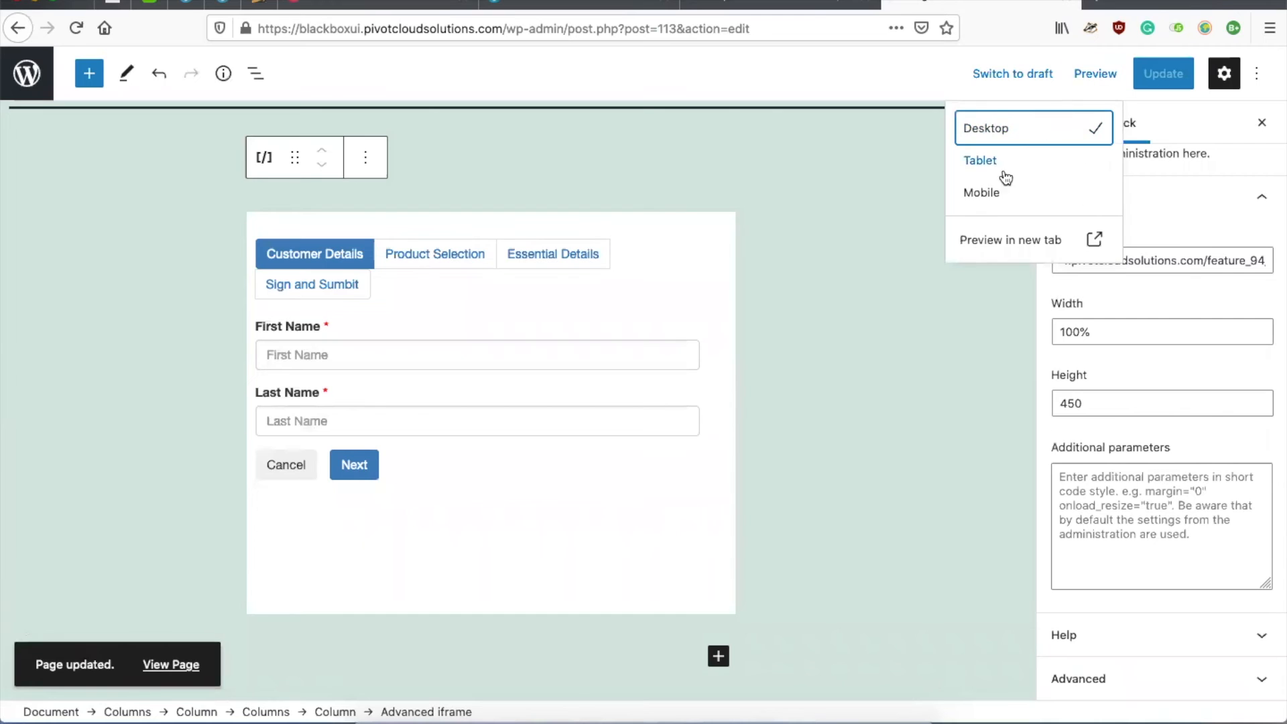
pyautogui.click(993, 240)
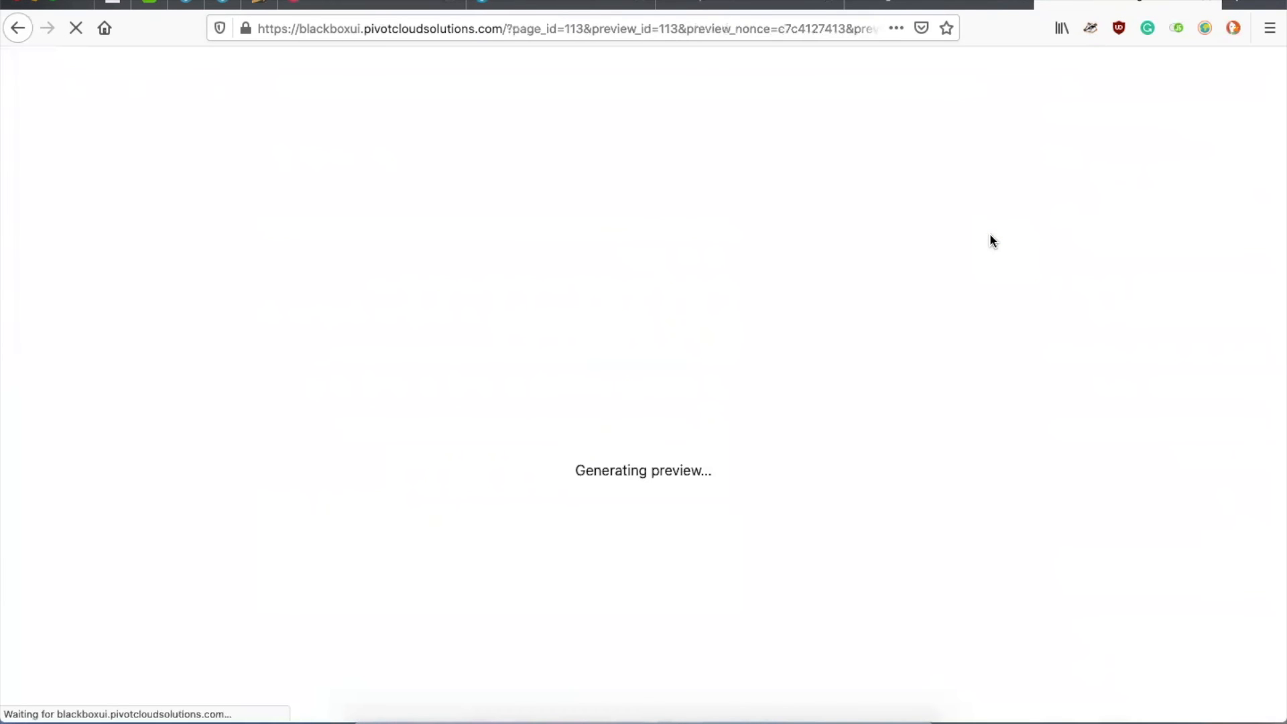
# Step: Fill in the first and last name in the previewed form and advance to Product Selection
pyautogui.scroll(-6, 803, 481)
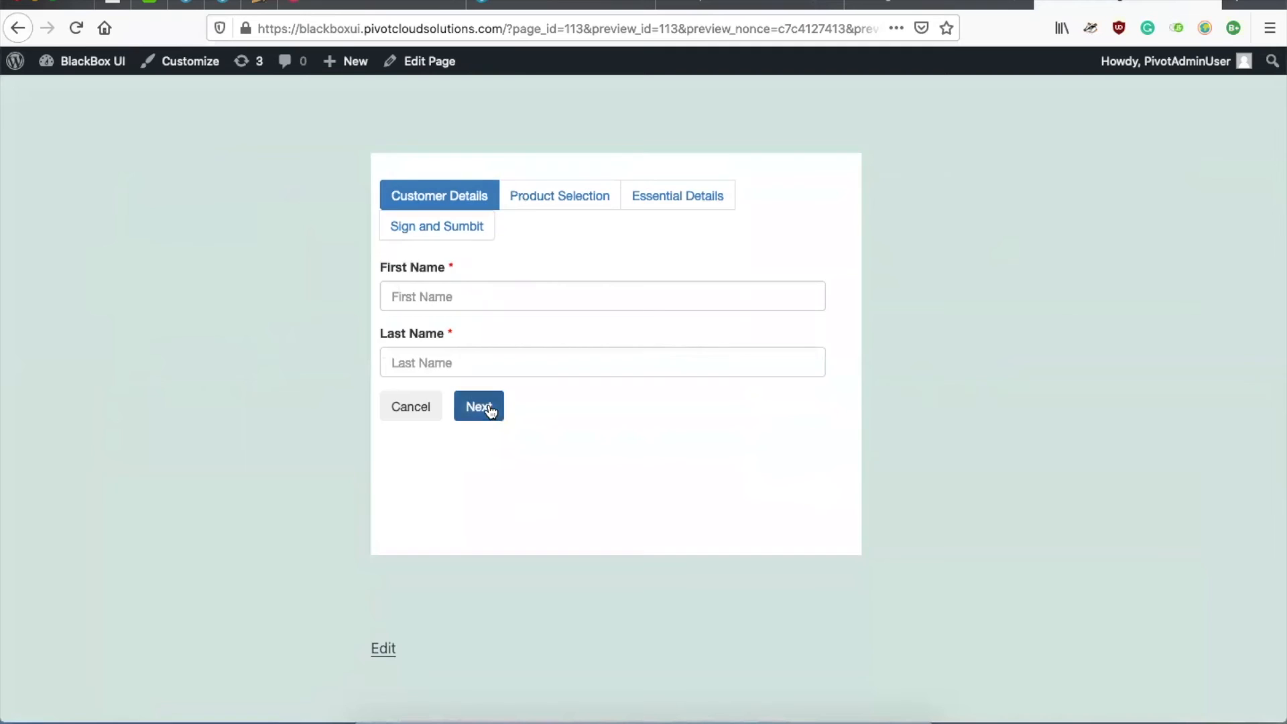
pyautogui.click(491, 411)
pyautogui.scroll(-2, 576, 442)
pyautogui.click(537, 360)
pyautogui.press('Tab')
pyautogui.click(482, 406)
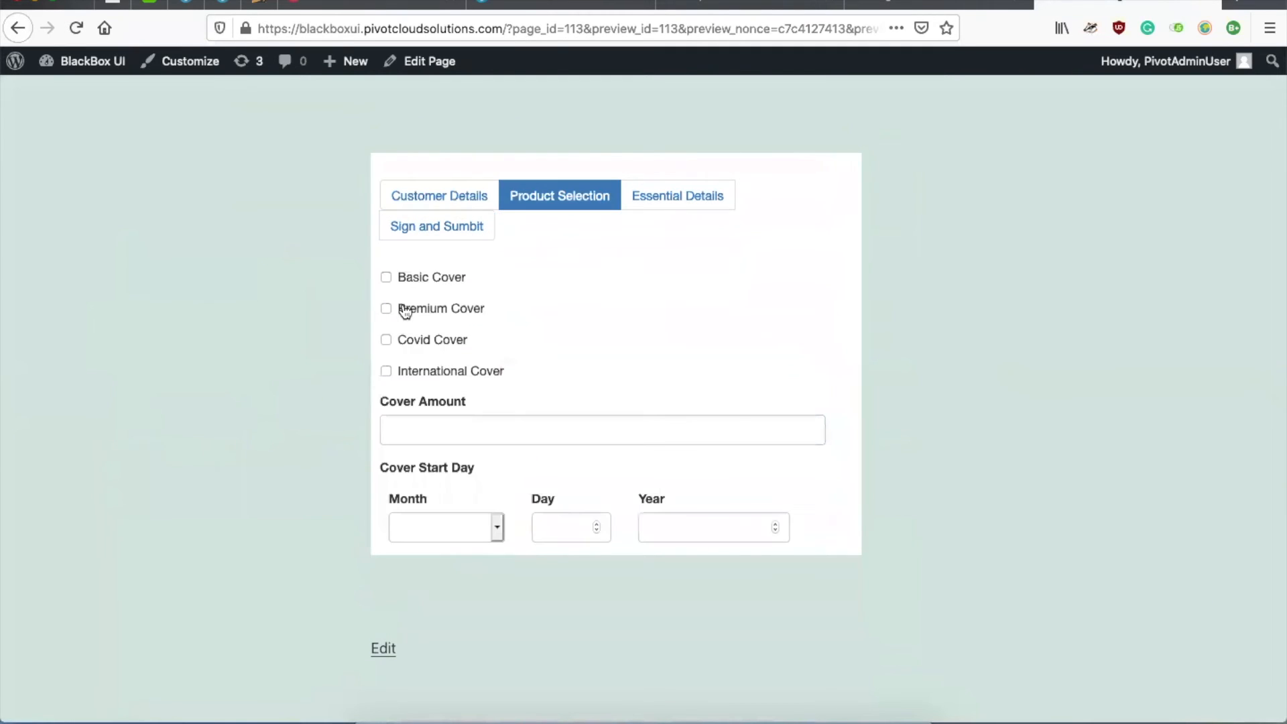
# Step: Tick Basic Cover, step through to Sign and Submit, submit the form, and close the preview
pyautogui.click(387, 277)
pyautogui.scroll(-2, 595, 437)
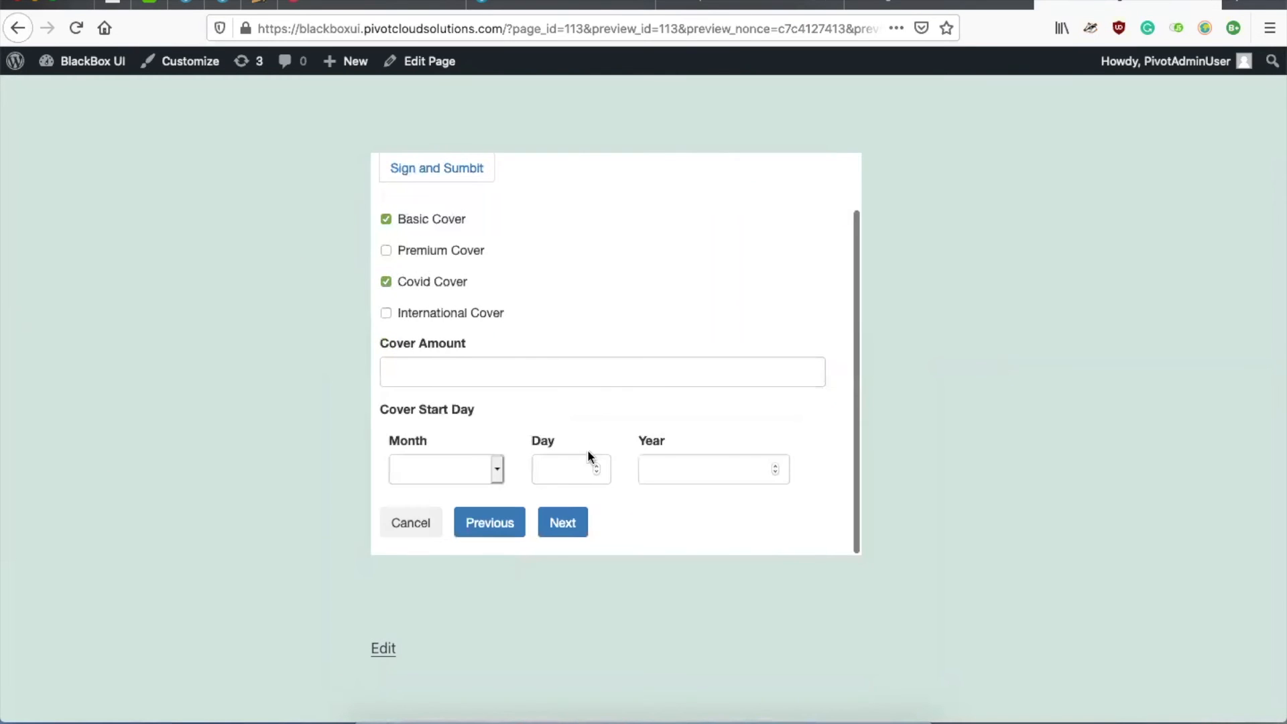
pyautogui.click(563, 518)
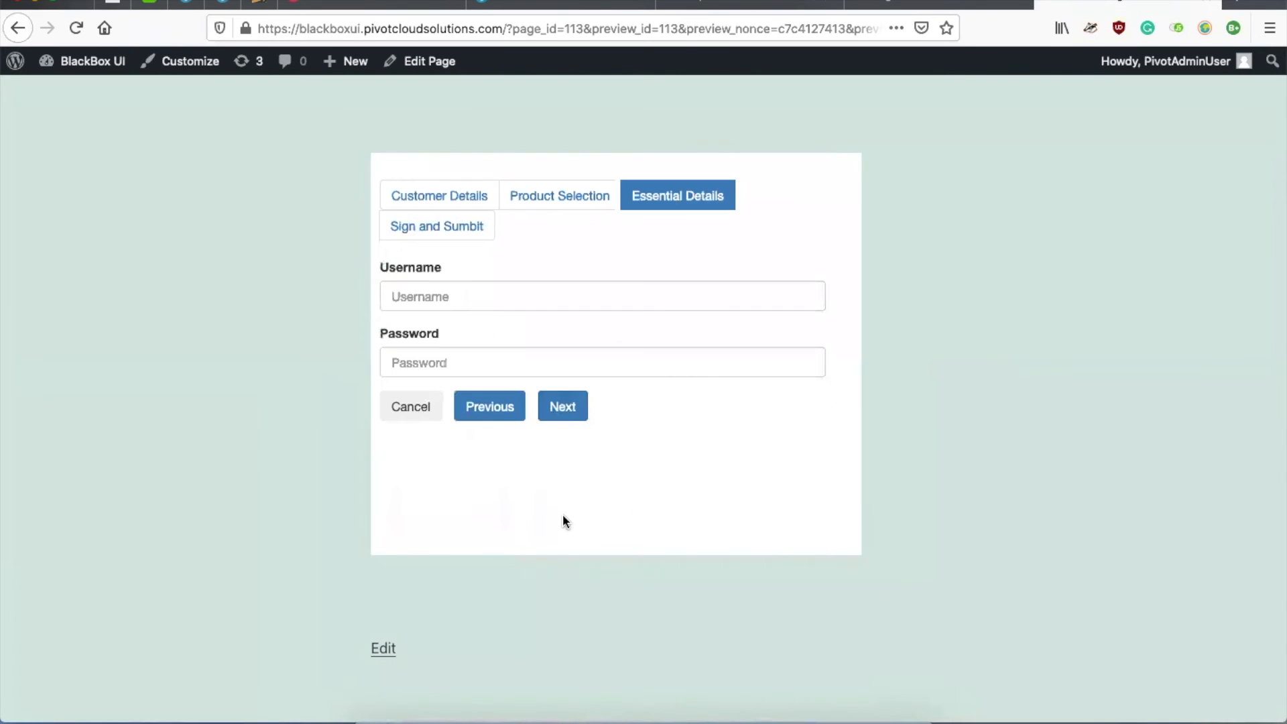
pyautogui.click(570, 420)
pyautogui.click(585, 462)
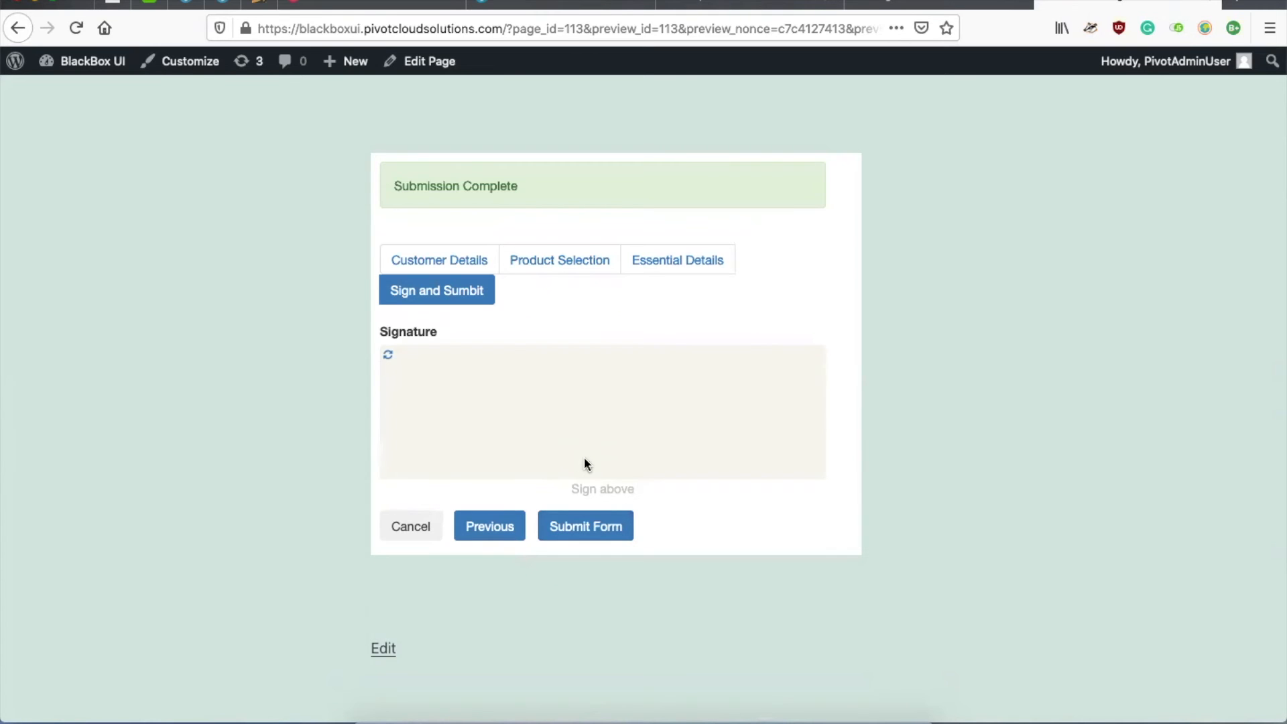
pyautogui.click(1210, 7)
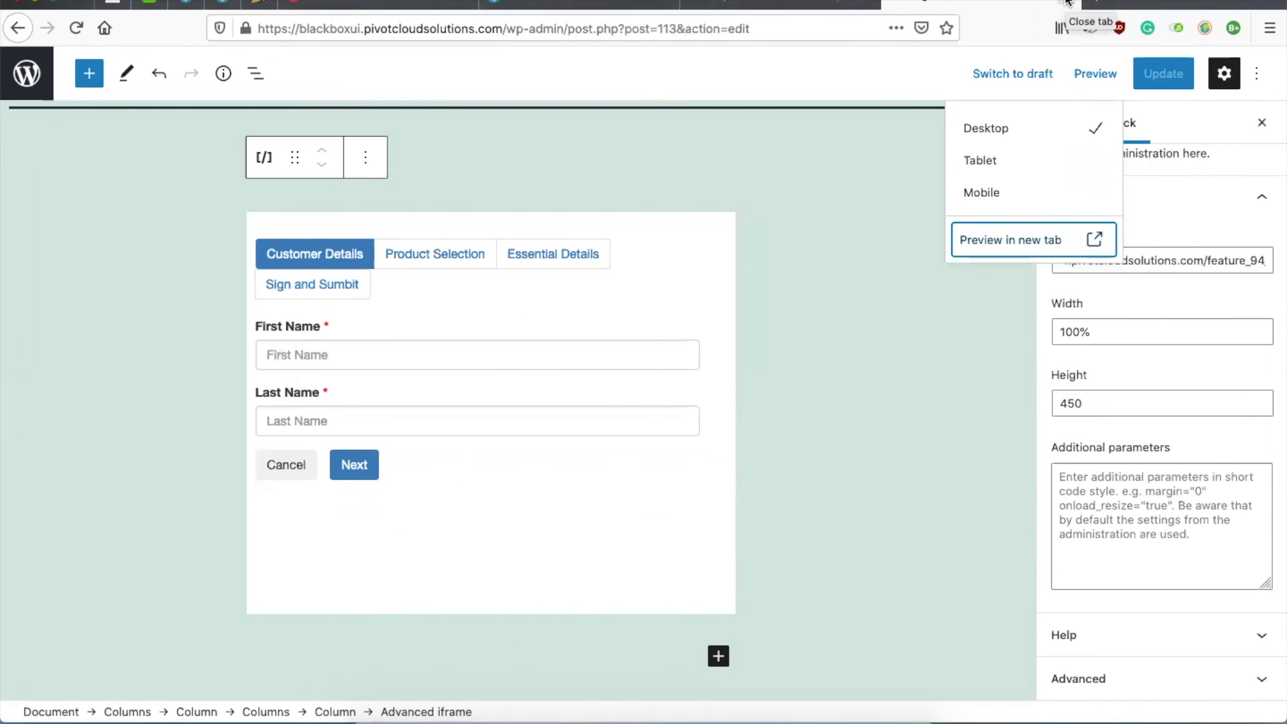
# Step: Close the WordPress and feature_94 tabs, stop the Product Registration Page feature, and open it for editing
pyautogui.click(1067, 2)
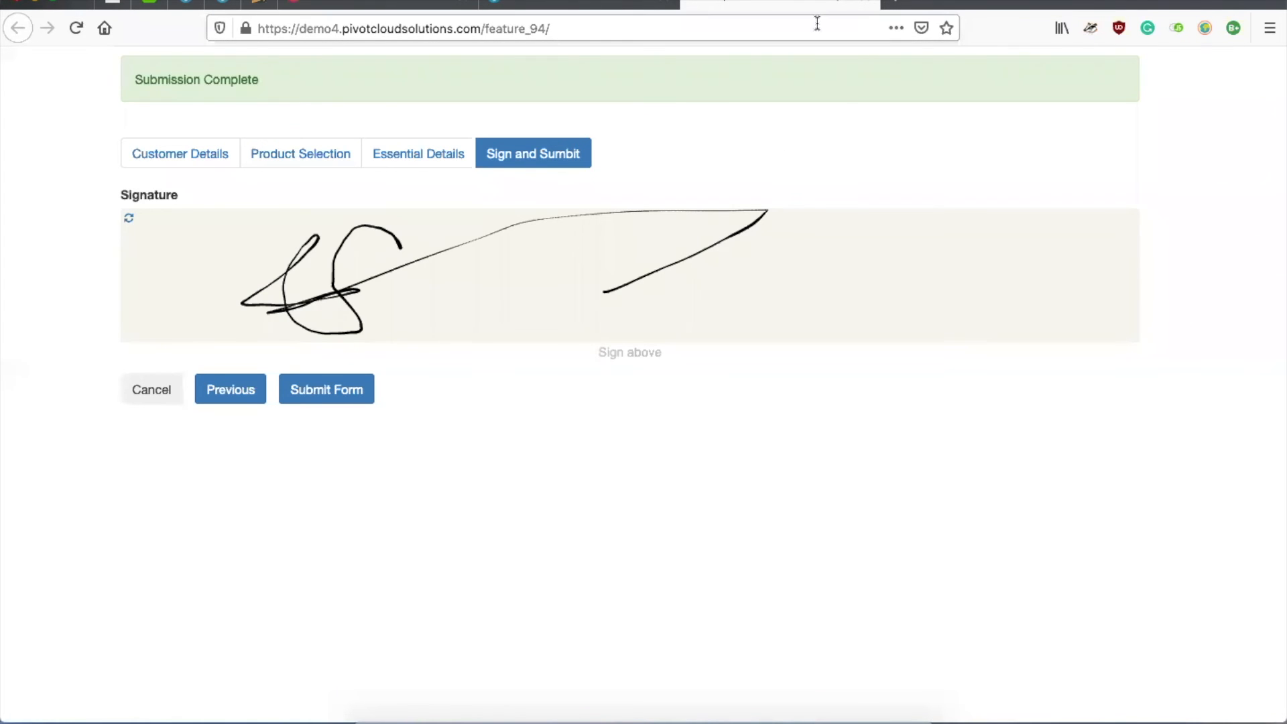
pyautogui.click(865, 2)
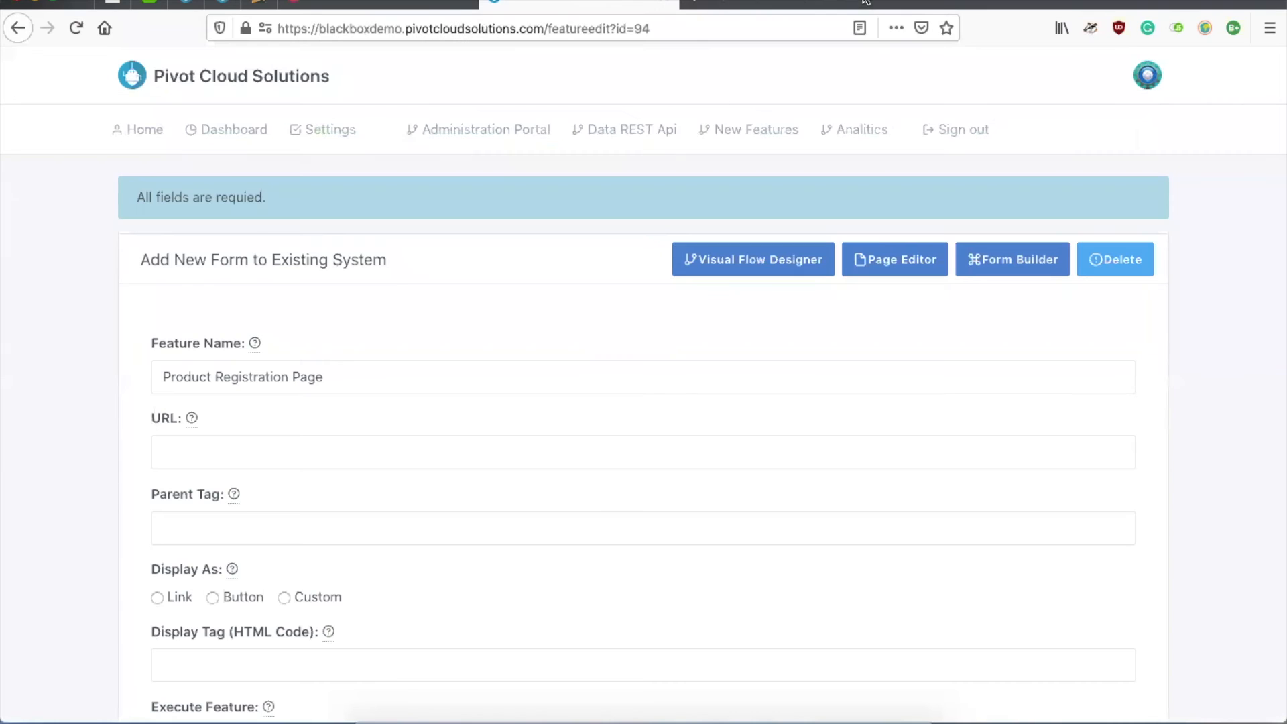
pyautogui.click(741, 139)
pyautogui.scroll(-3, 764, 472)
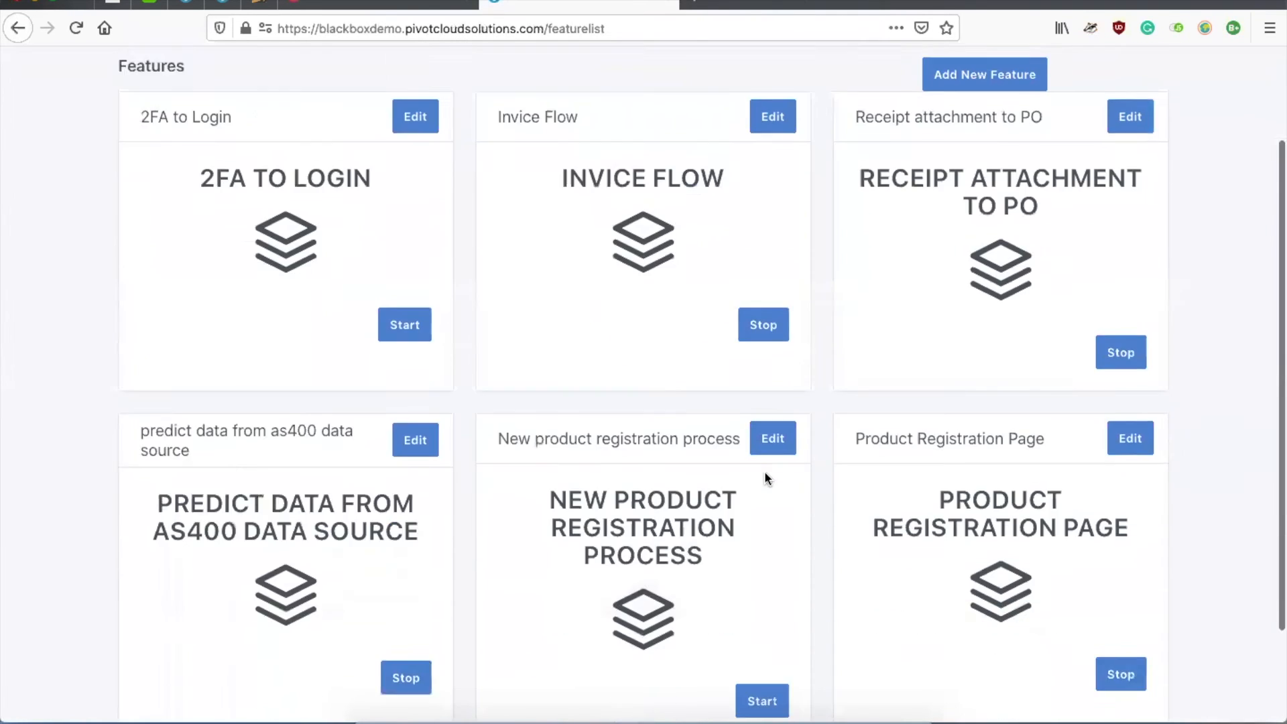
pyautogui.click(1114, 614)
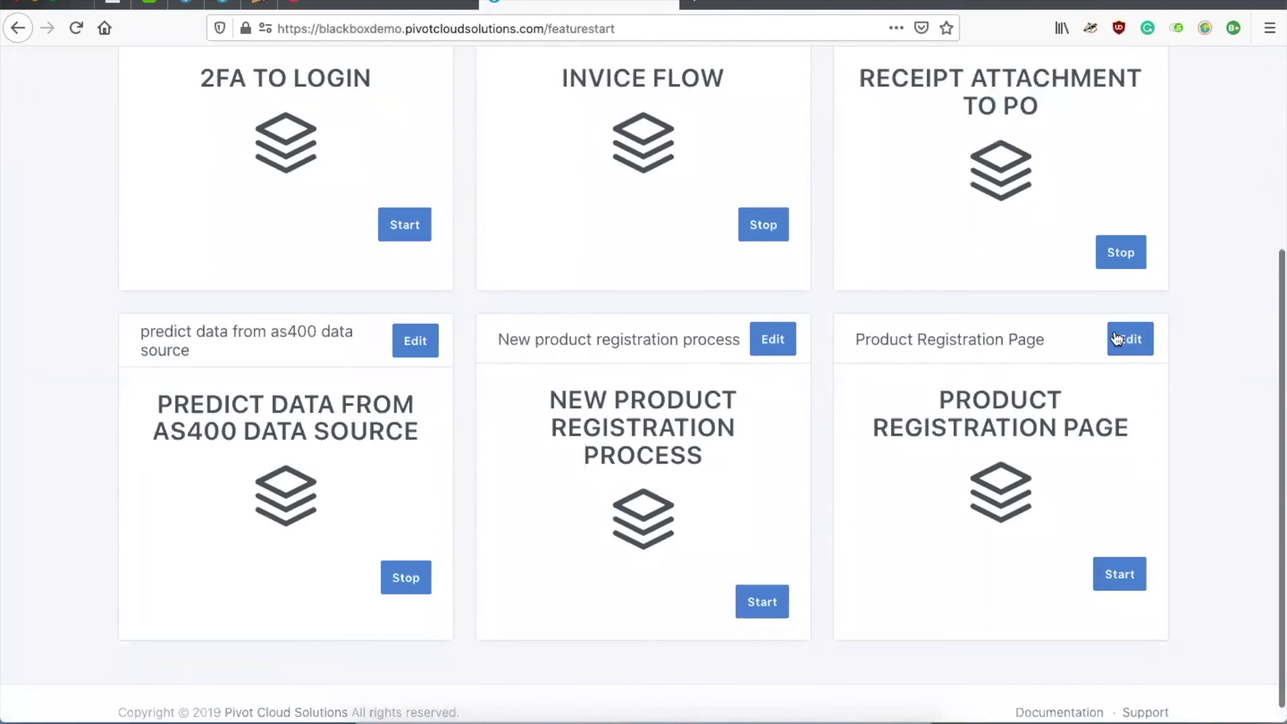
pyautogui.click(1129, 336)
# Step: Add a required Email field below Last Name on the Customer Details page
pyautogui.click(1024, 267)
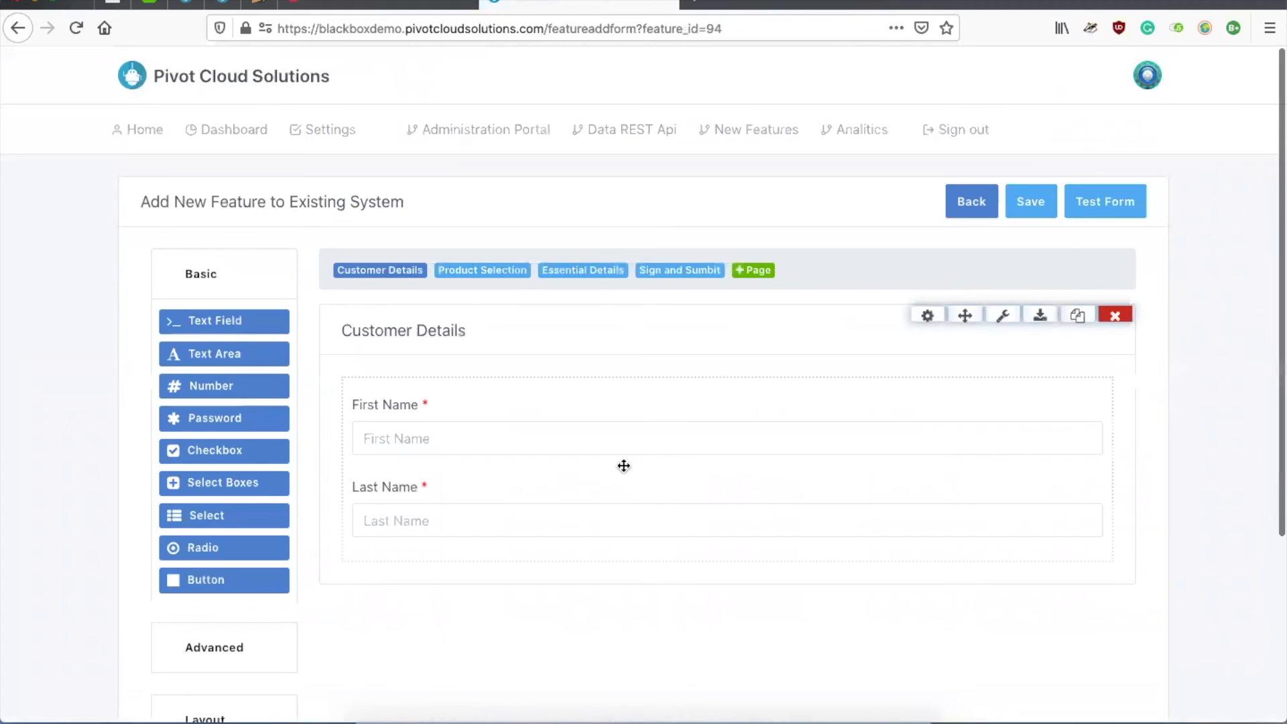
pyautogui.scroll(-2, 623, 466)
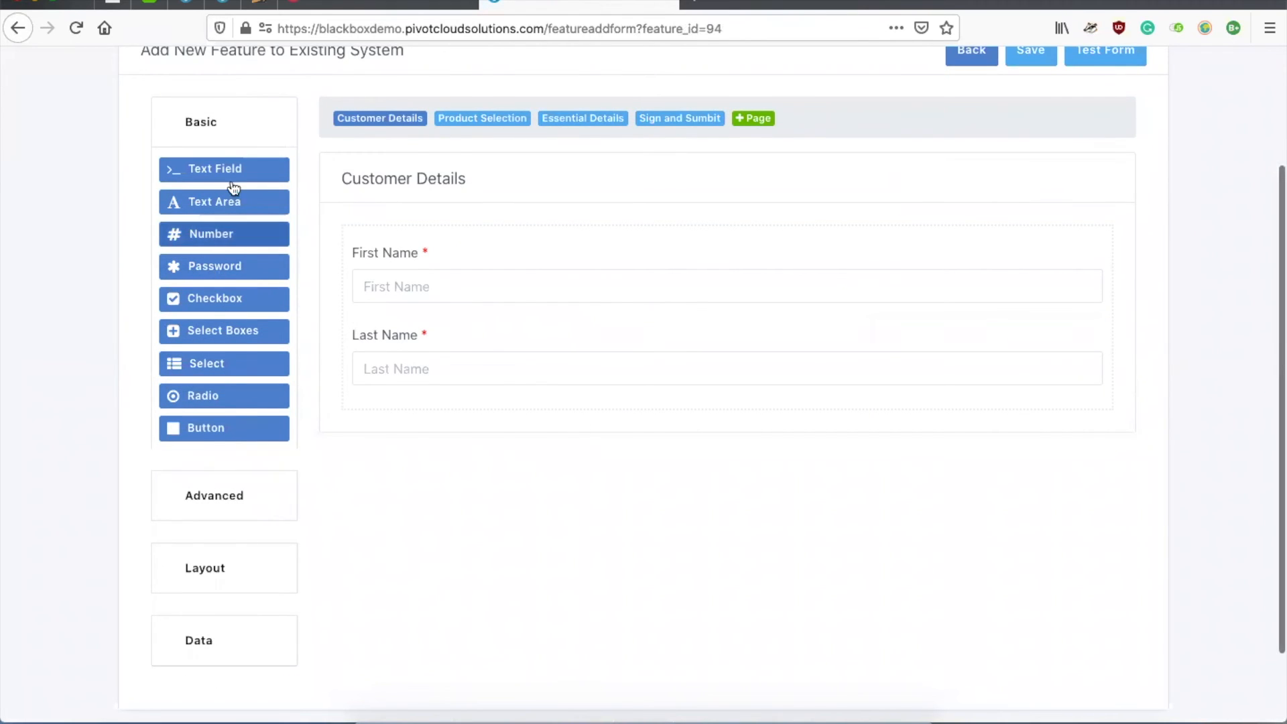
pyautogui.click(208, 496)
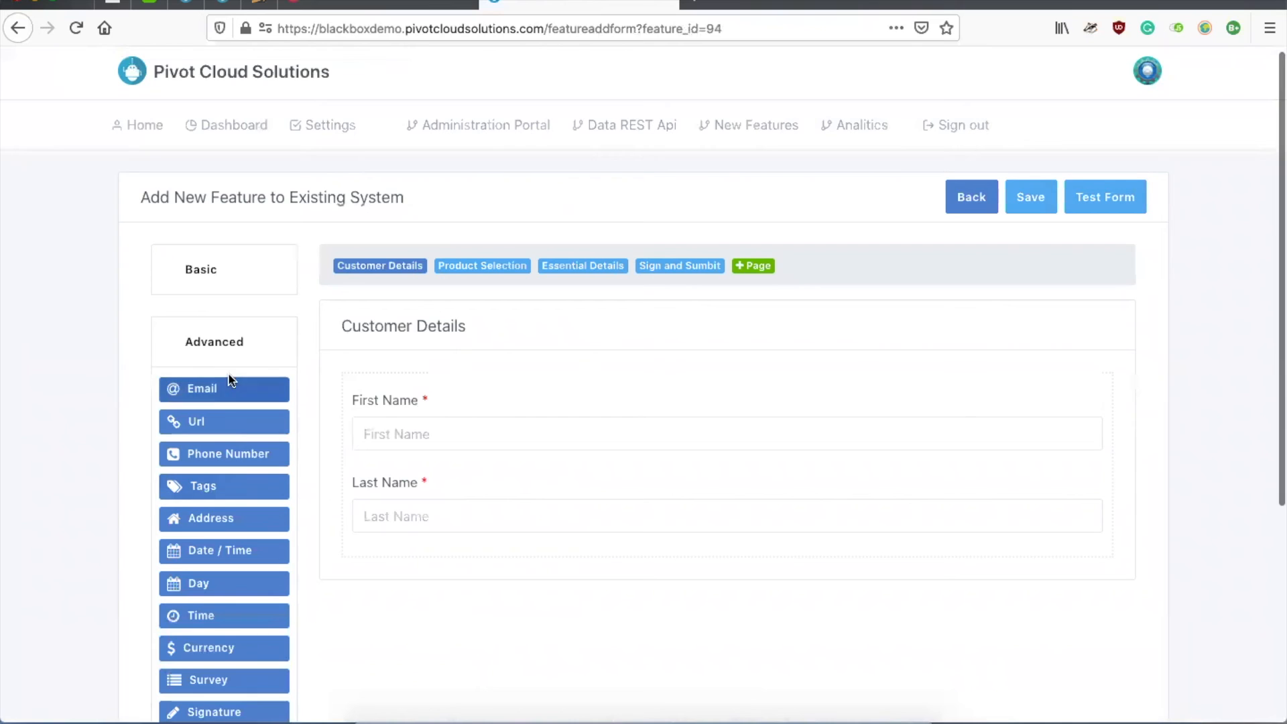
pyautogui.moveTo(214, 397); pyautogui.dragTo(459, 548)
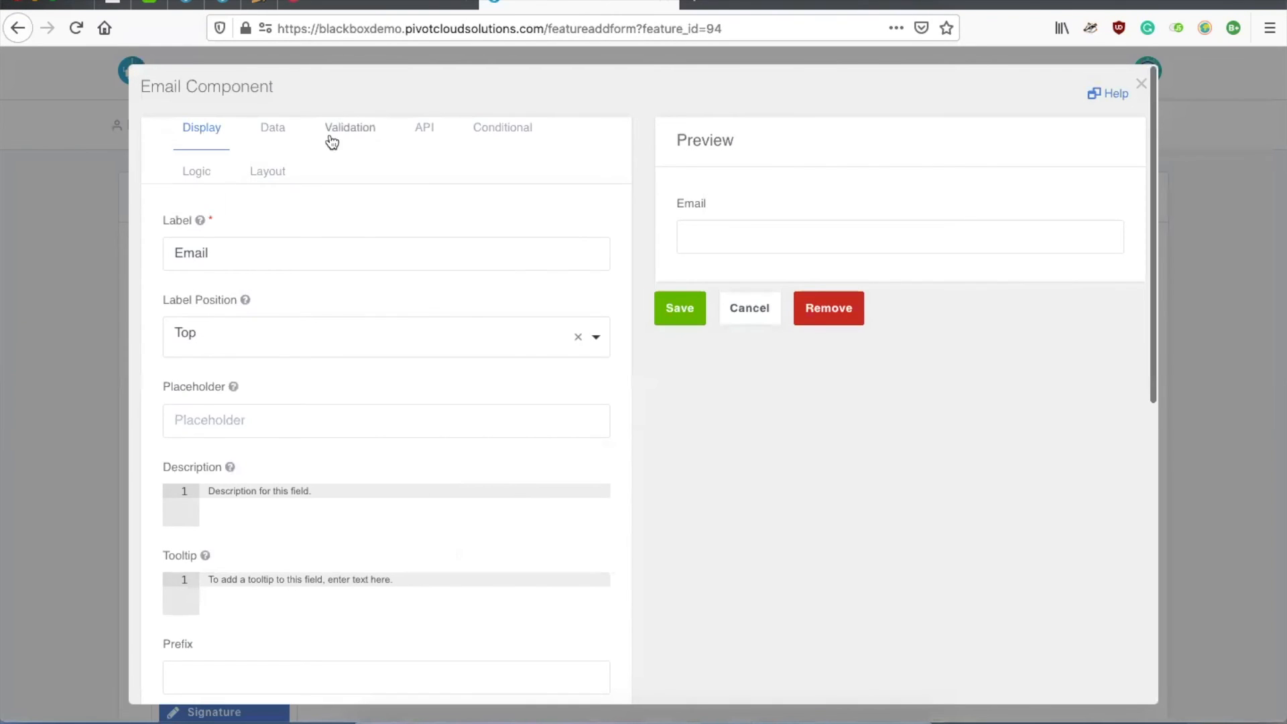
pyautogui.click(332, 142)
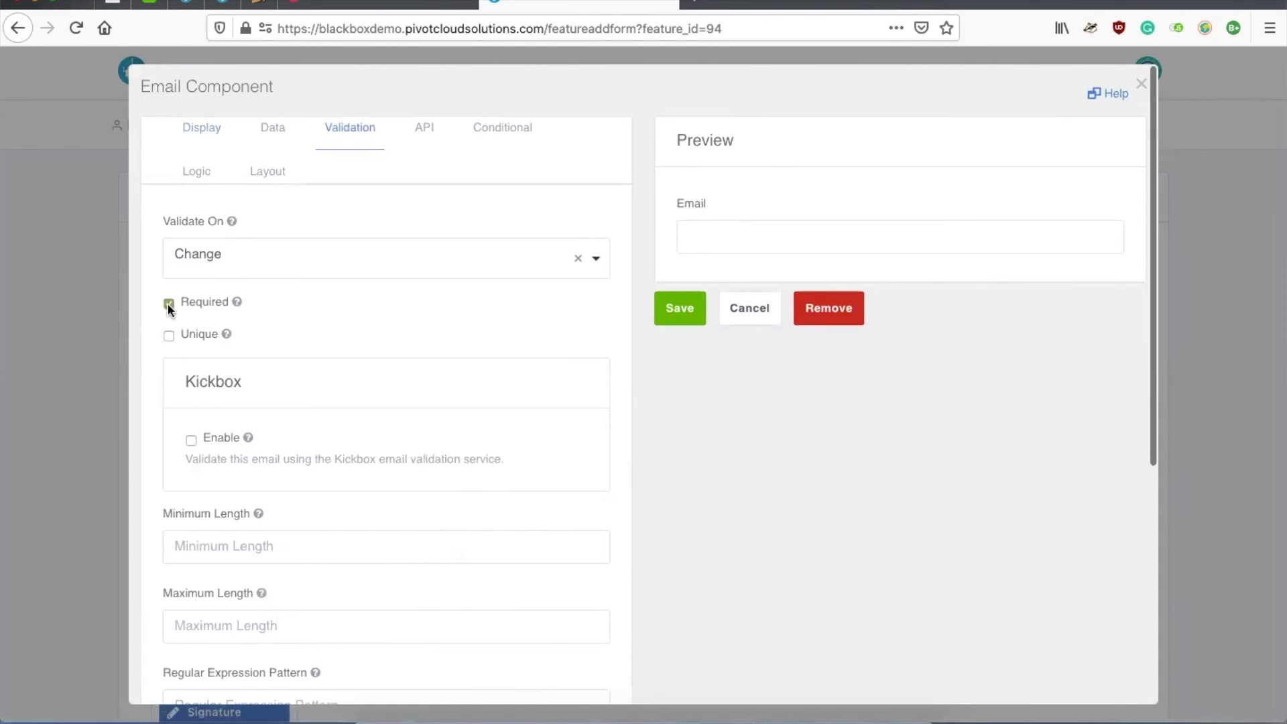
pyautogui.click(679, 308)
# Step: Add a Phone Number field below Email and save it
pyautogui.scroll(-3, 508, 474)
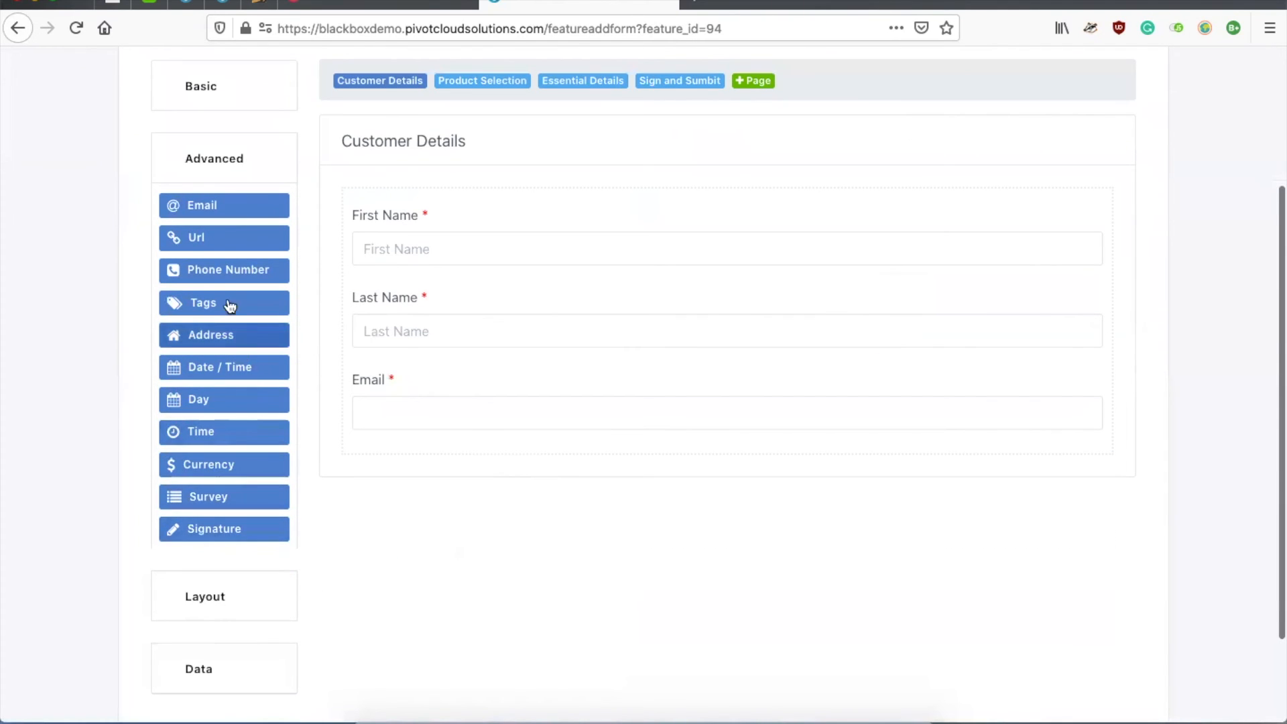
pyautogui.moveTo(221, 268); pyautogui.dragTo(424, 443)
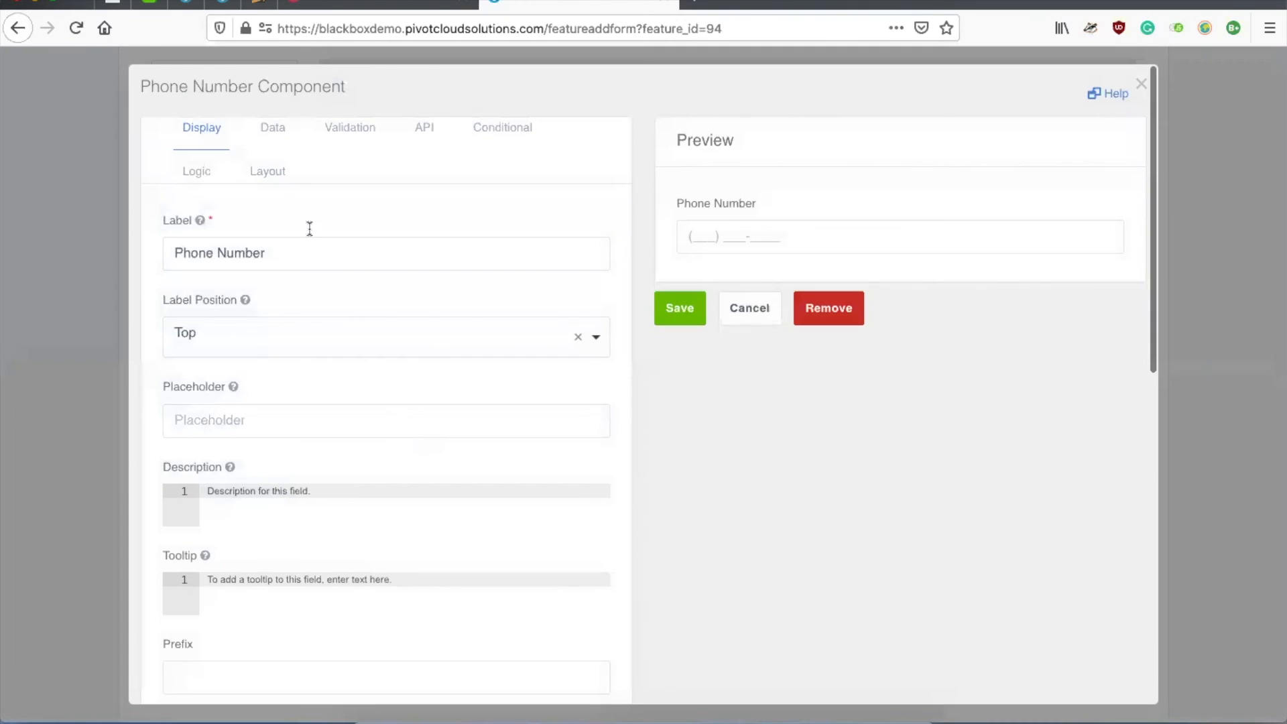
pyautogui.click(338, 133)
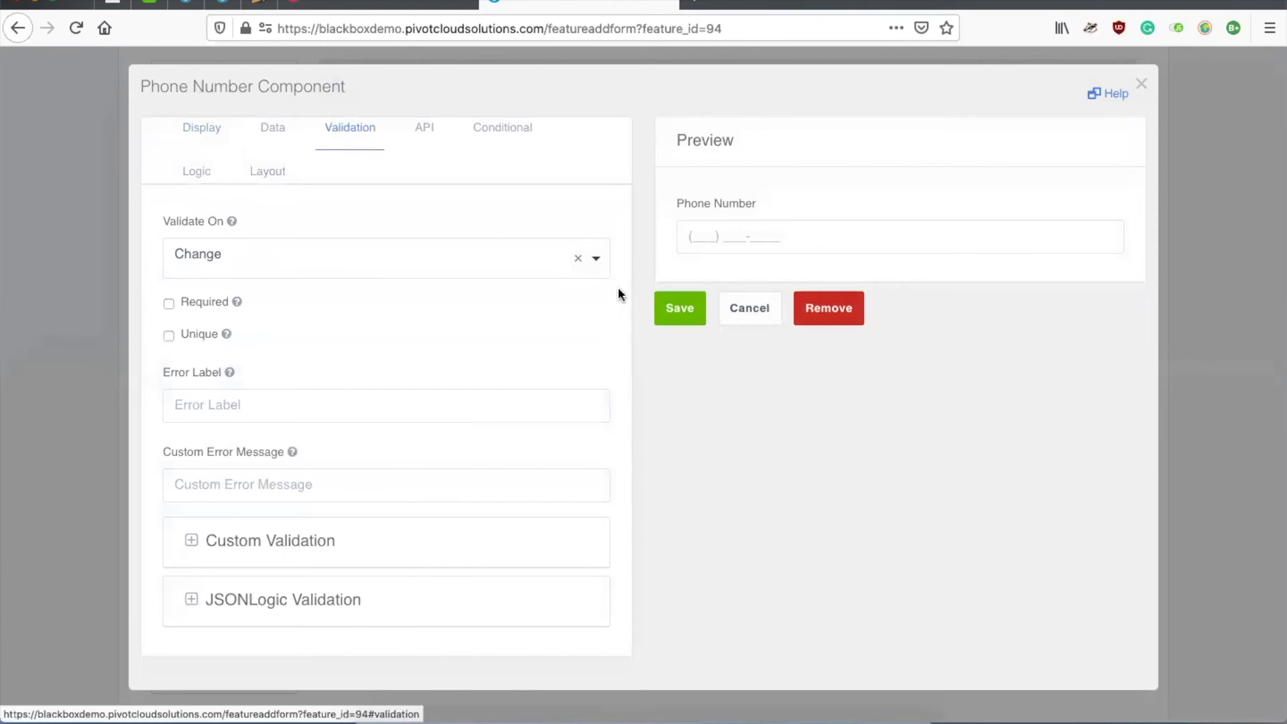
pyautogui.click(678, 306)
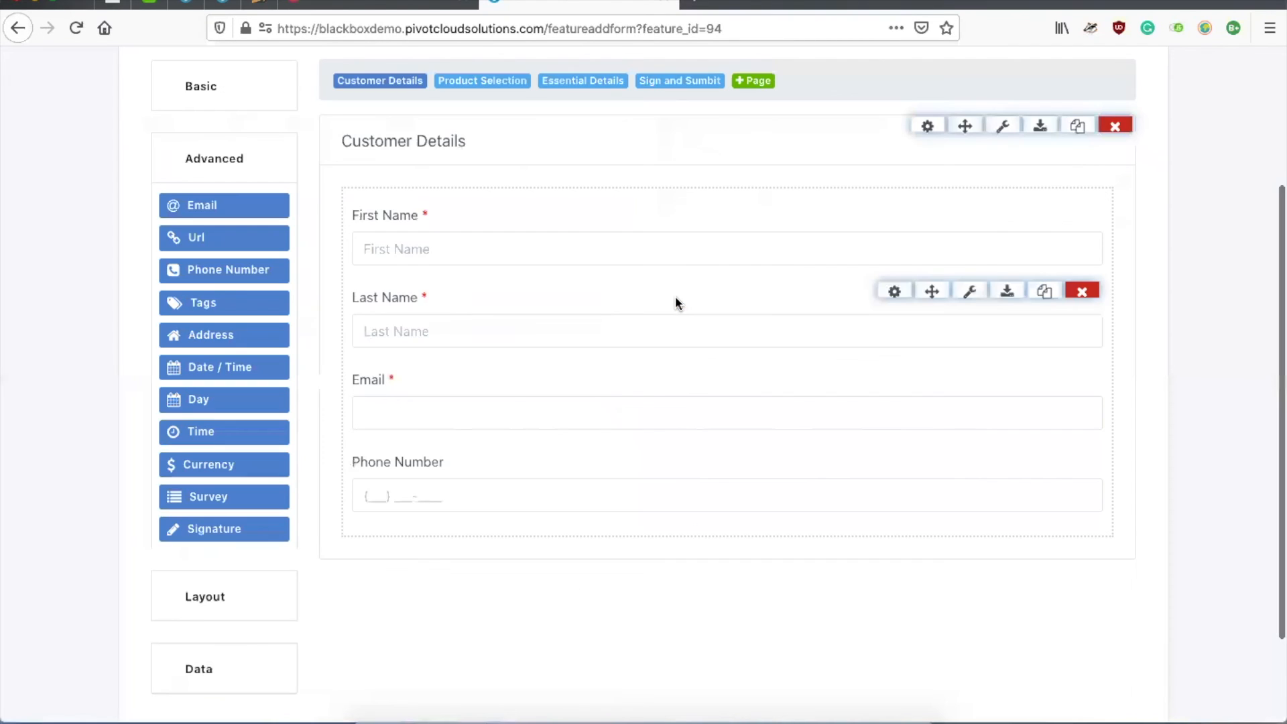
# Step: Go to the Sign and Sumbit page and open the Signature component's settings
pyautogui.click(489, 89)
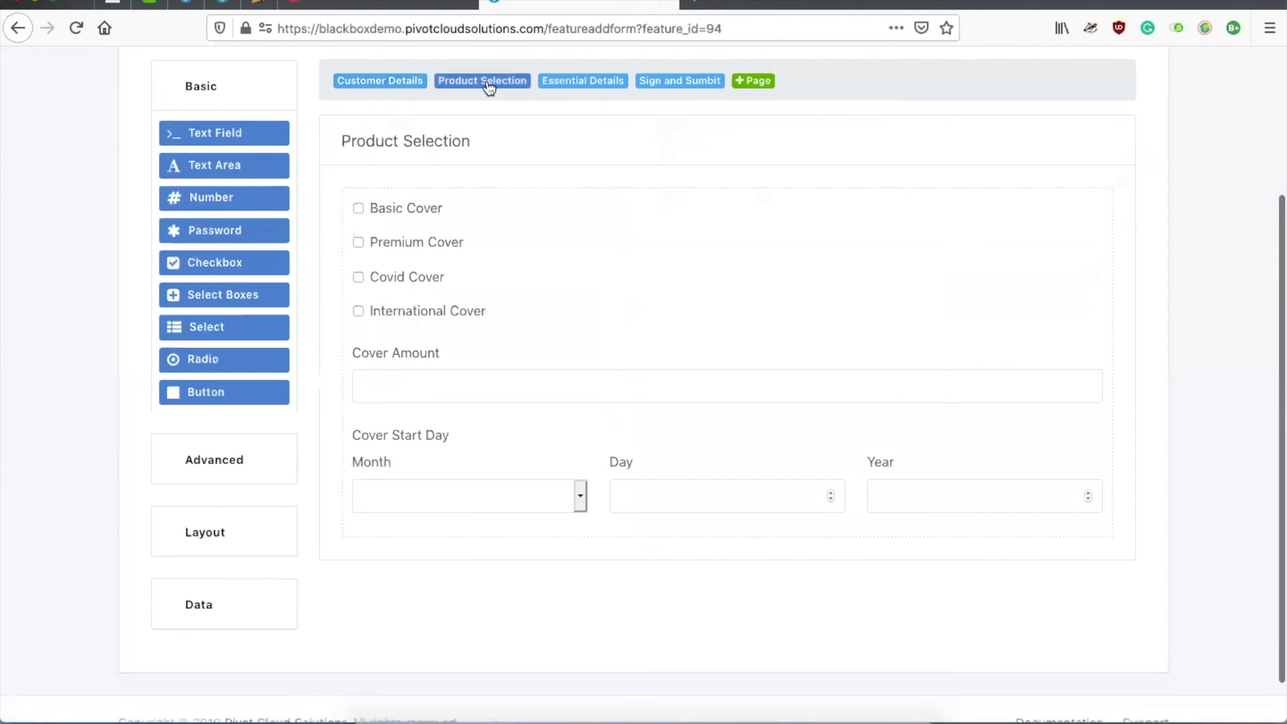
pyautogui.click(576, 82)
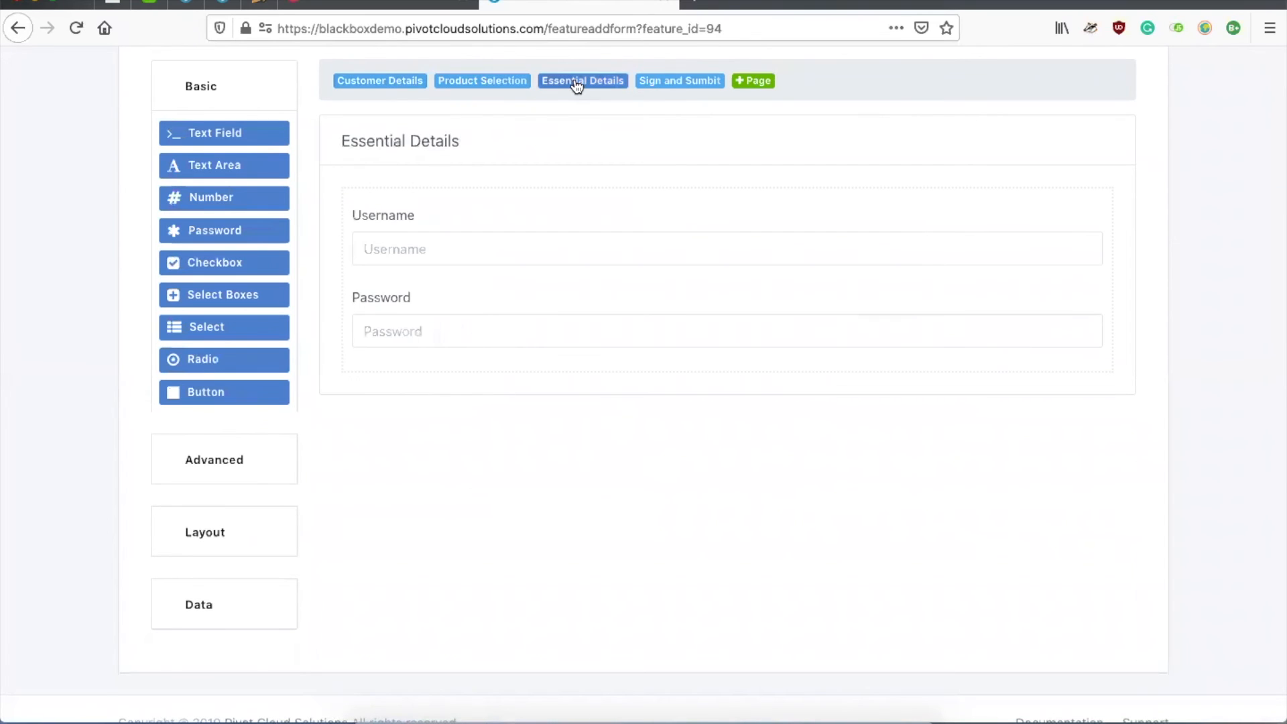
pyautogui.click(666, 83)
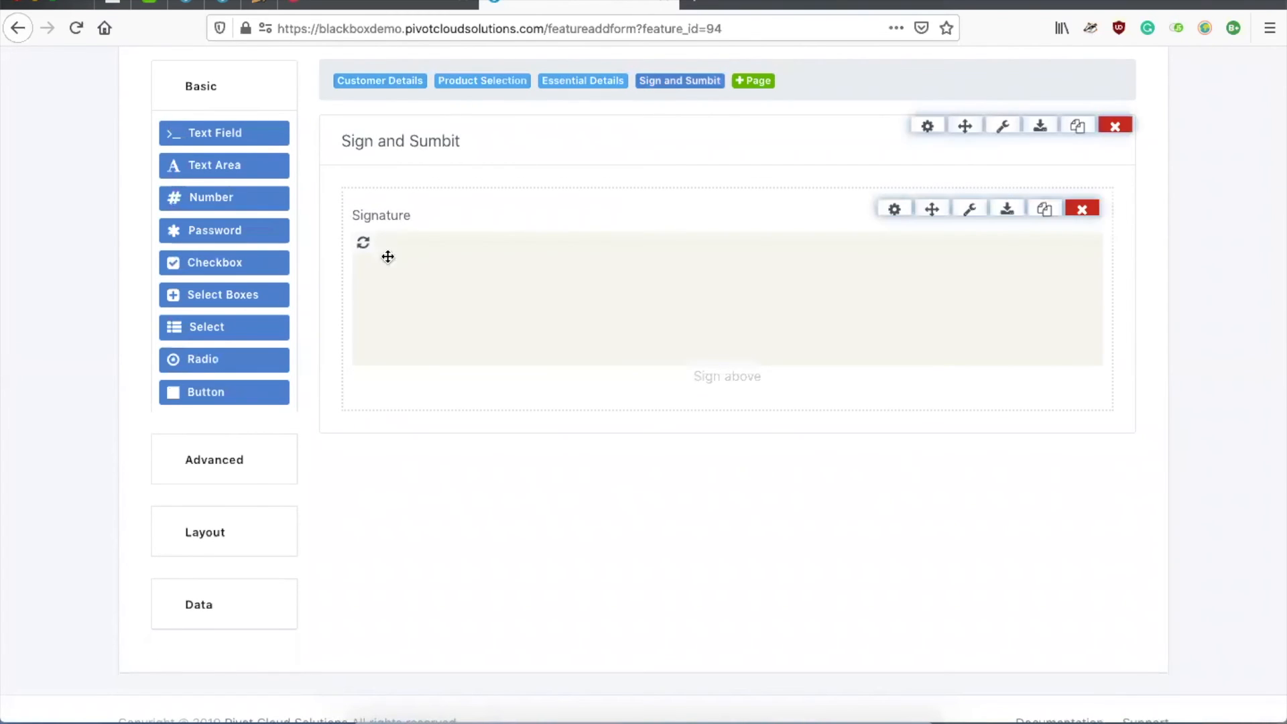
pyautogui.click(893, 209)
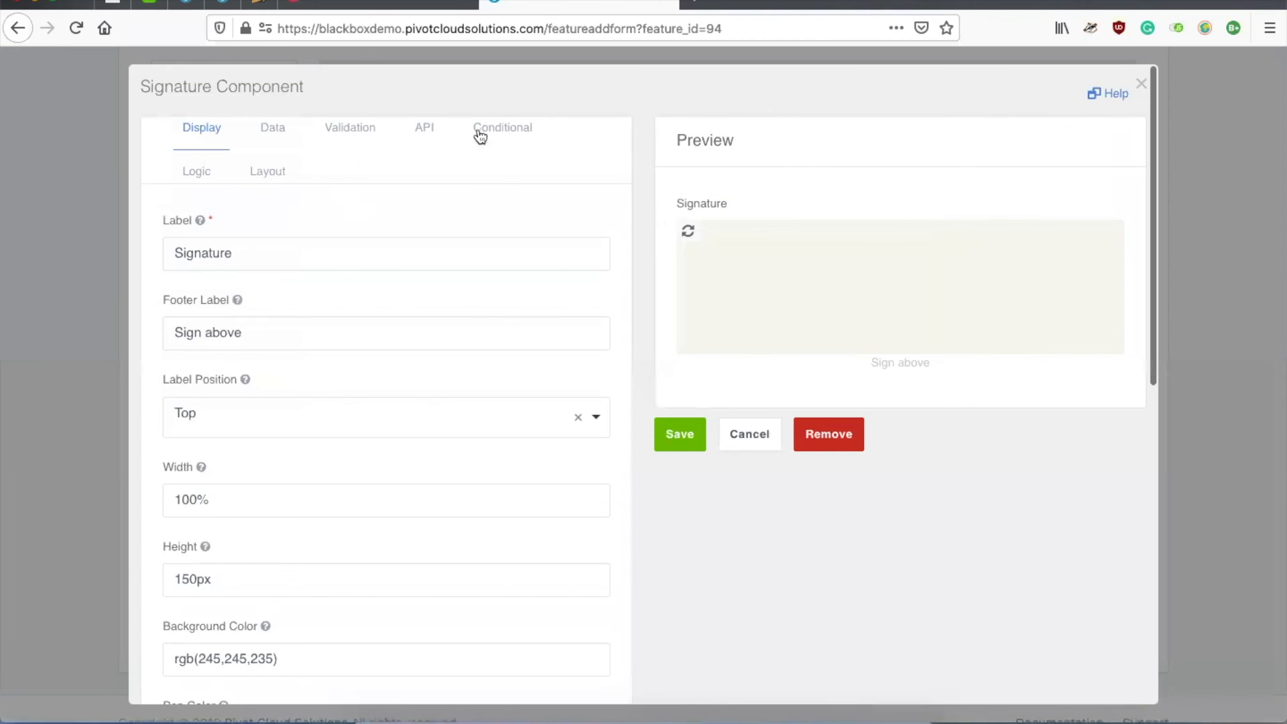
# Step: Set the Signature's conditional Display to False when Basic Cover has value true, and save
pyautogui.click(480, 134)
pyautogui.click(277, 339)
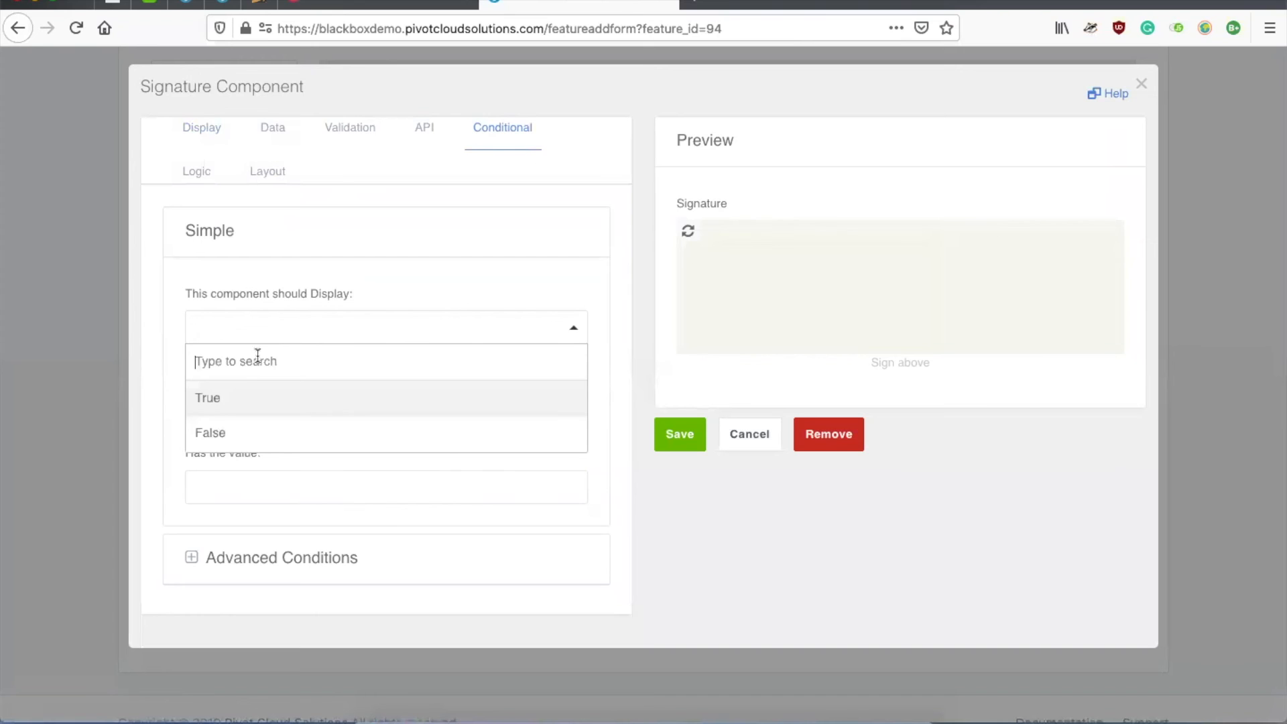
pyautogui.click(229, 433)
pyautogui.click(276, 414)
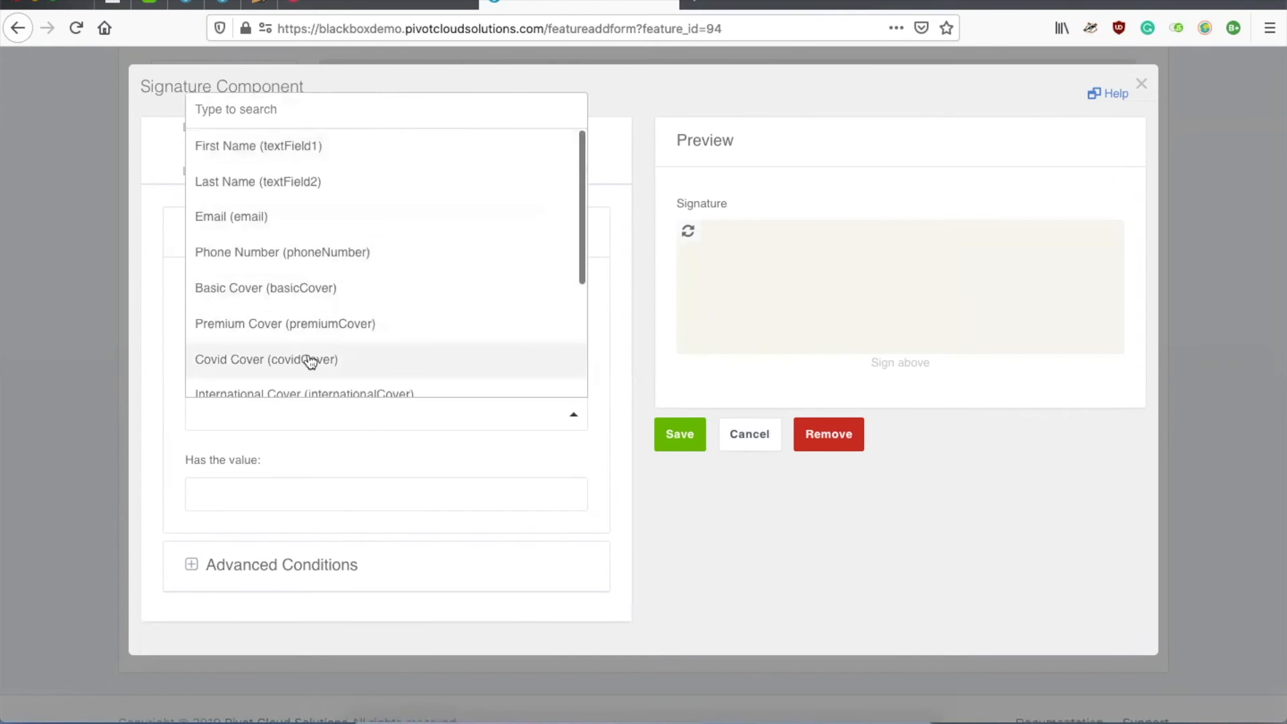
pyautogui.click(310, 361)
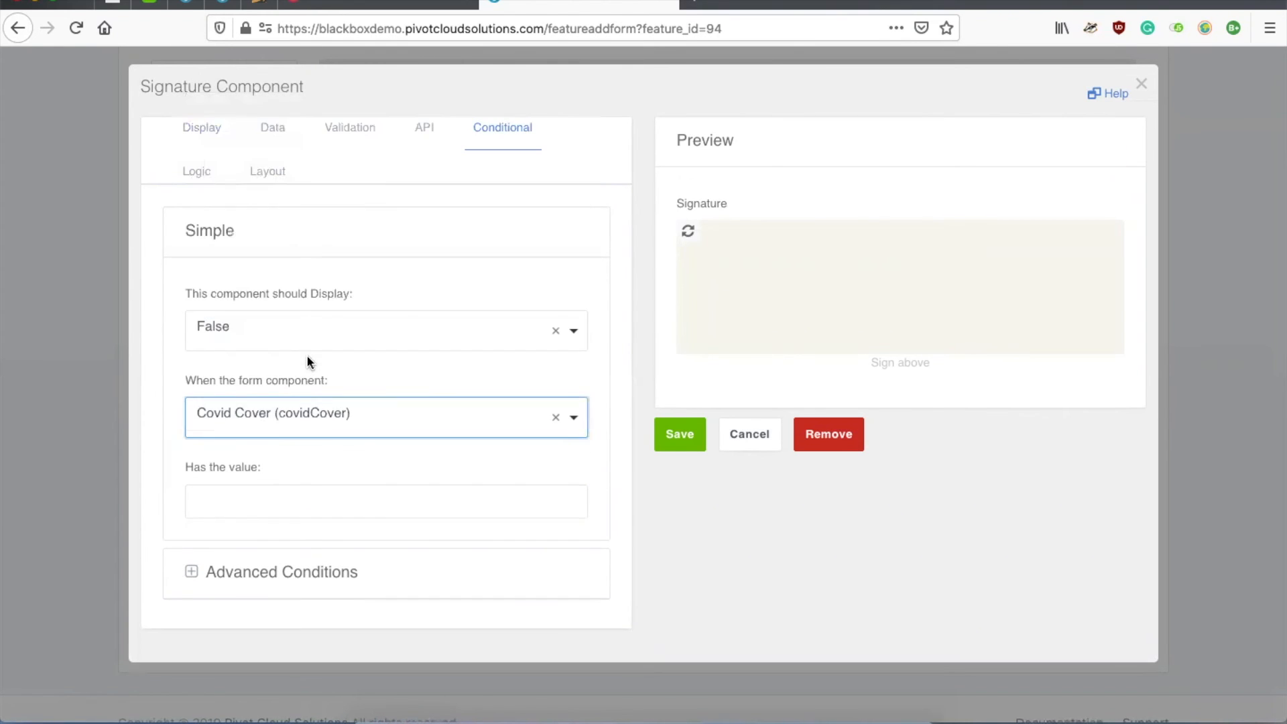
pyautogui.click(303, 432)
pyautogui.click(310, 290)
pyautogui.click(290, 504)
pyautogui.write('true')
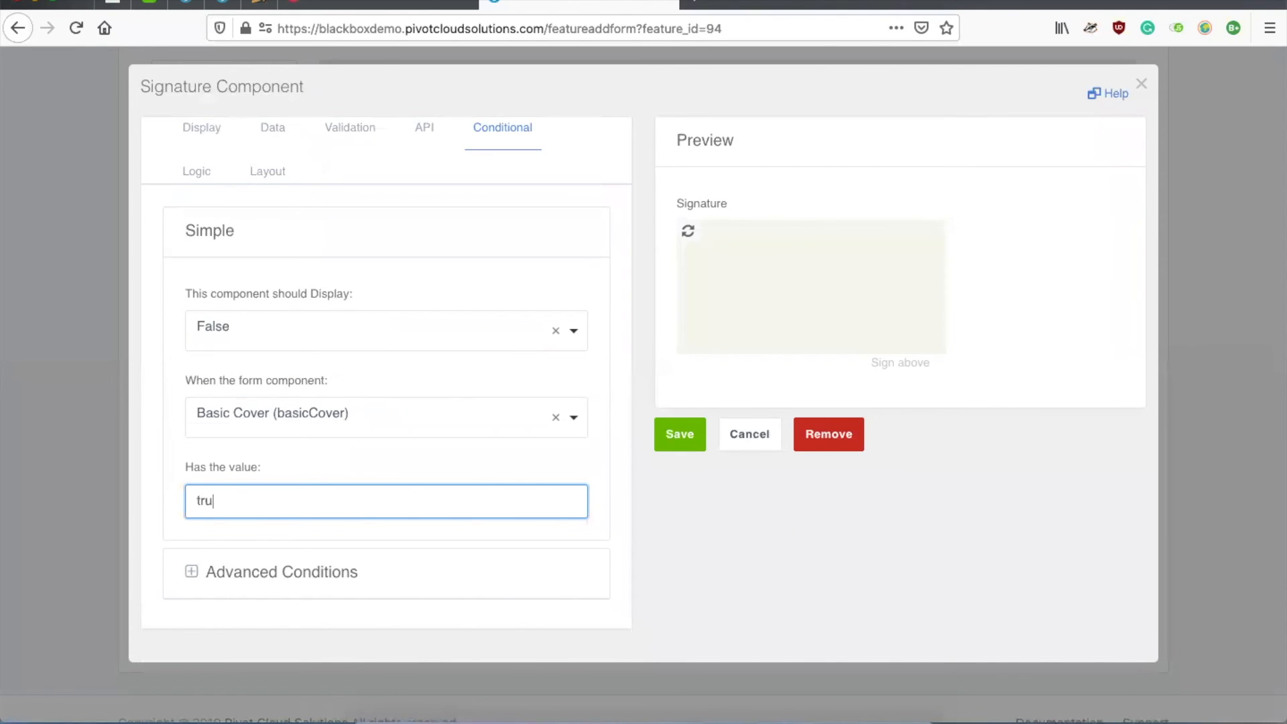
pyautogui.click(679, 435)
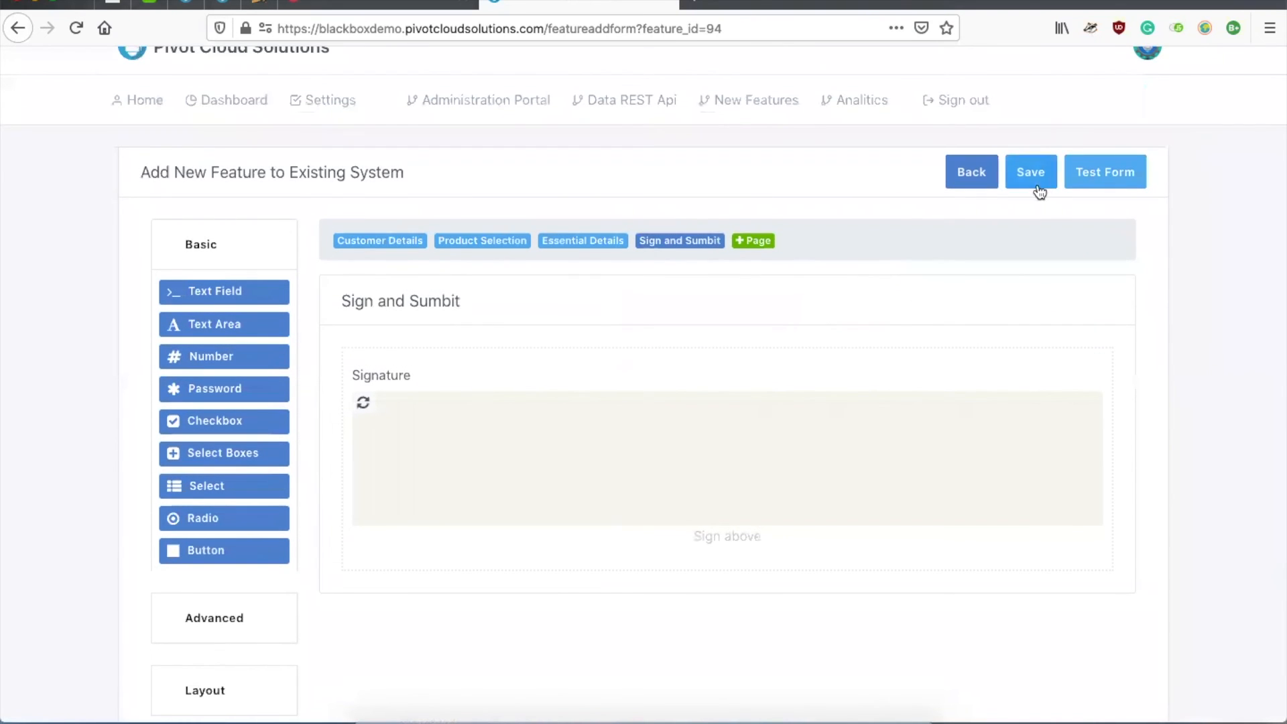
# Step: Briefly open the form's test view, then save the form
pyautogui.click(1094, 173)
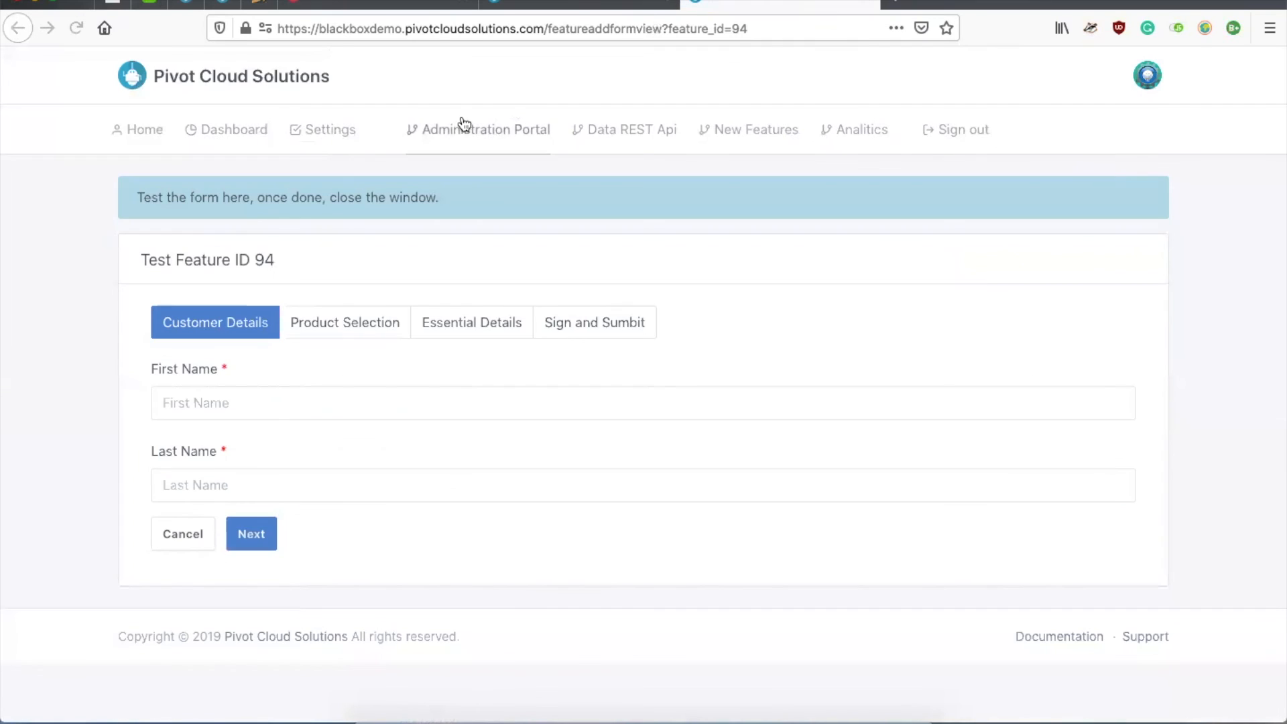
pyautogui.click(868, 3)
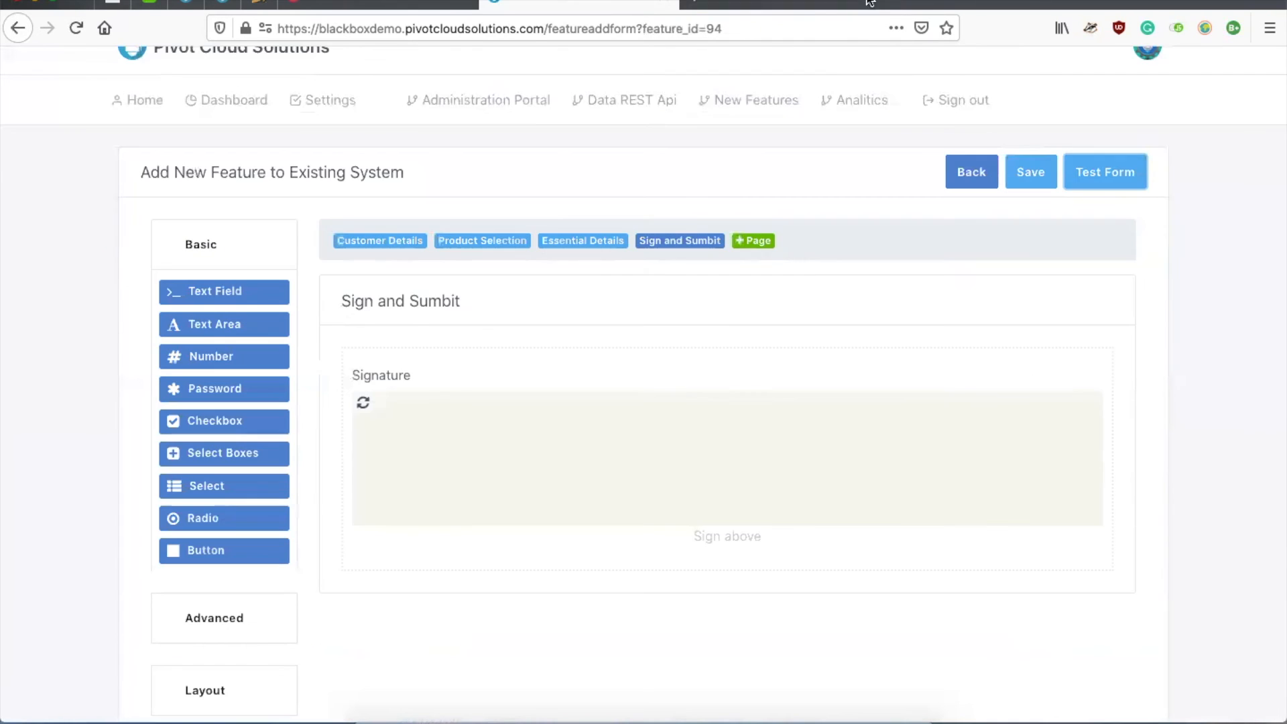
pyautogui.click(1032, 173)
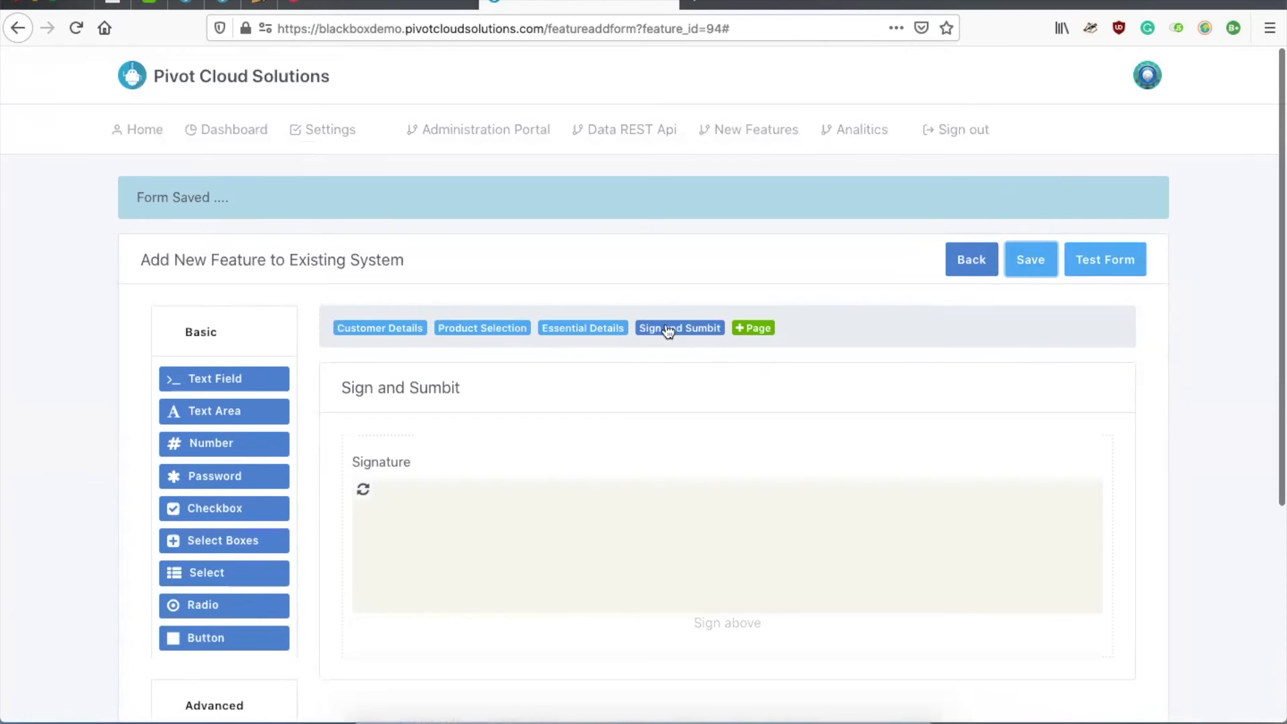
# Step: Review all four form pages, save the form again, and open it in a test view
pyautogui.click(362, 333)
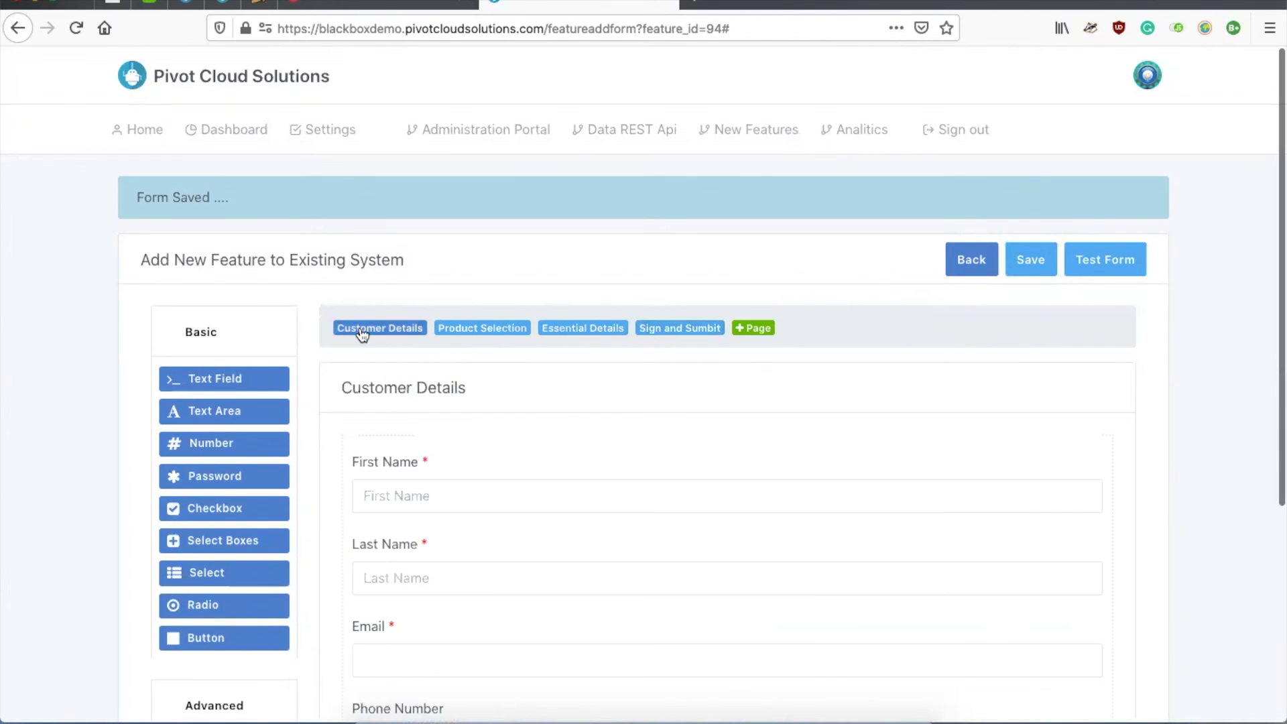
pyautogui.scroll(-3, 569, 423)
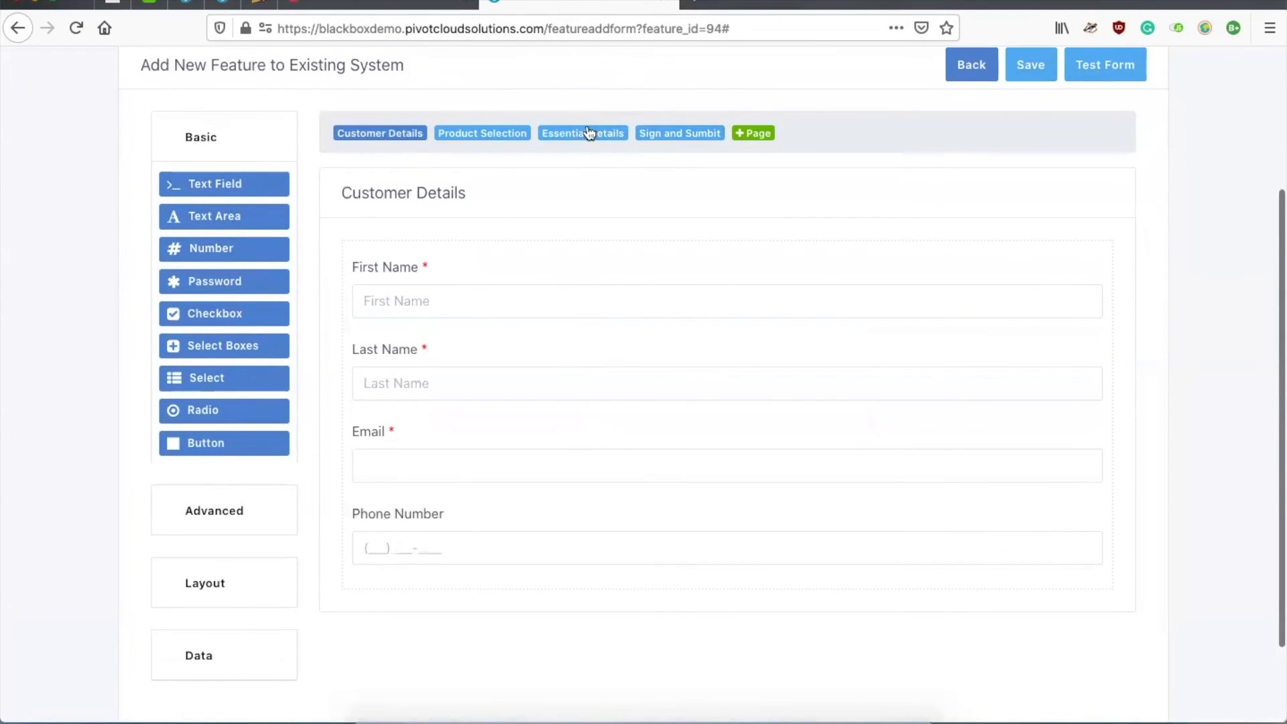
pyautogui.click(588, 133)
pyautogui.click(477, 134)
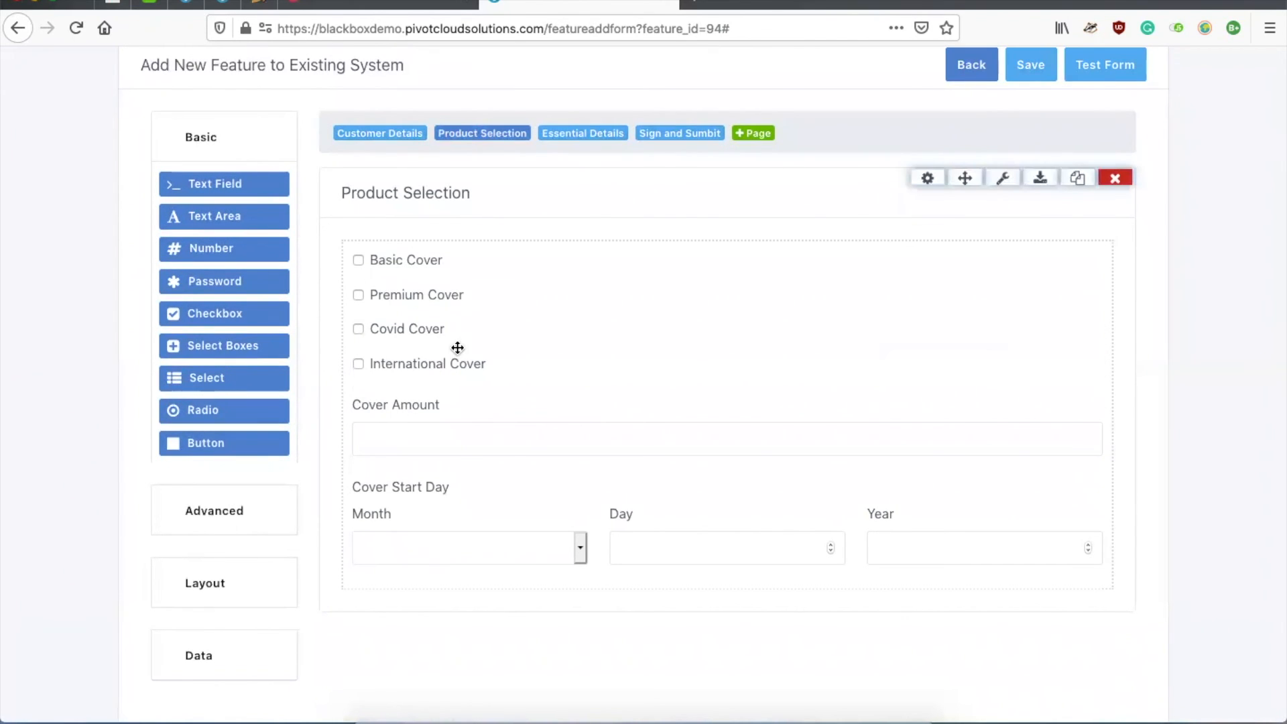
pyautogui.click(700, 134)
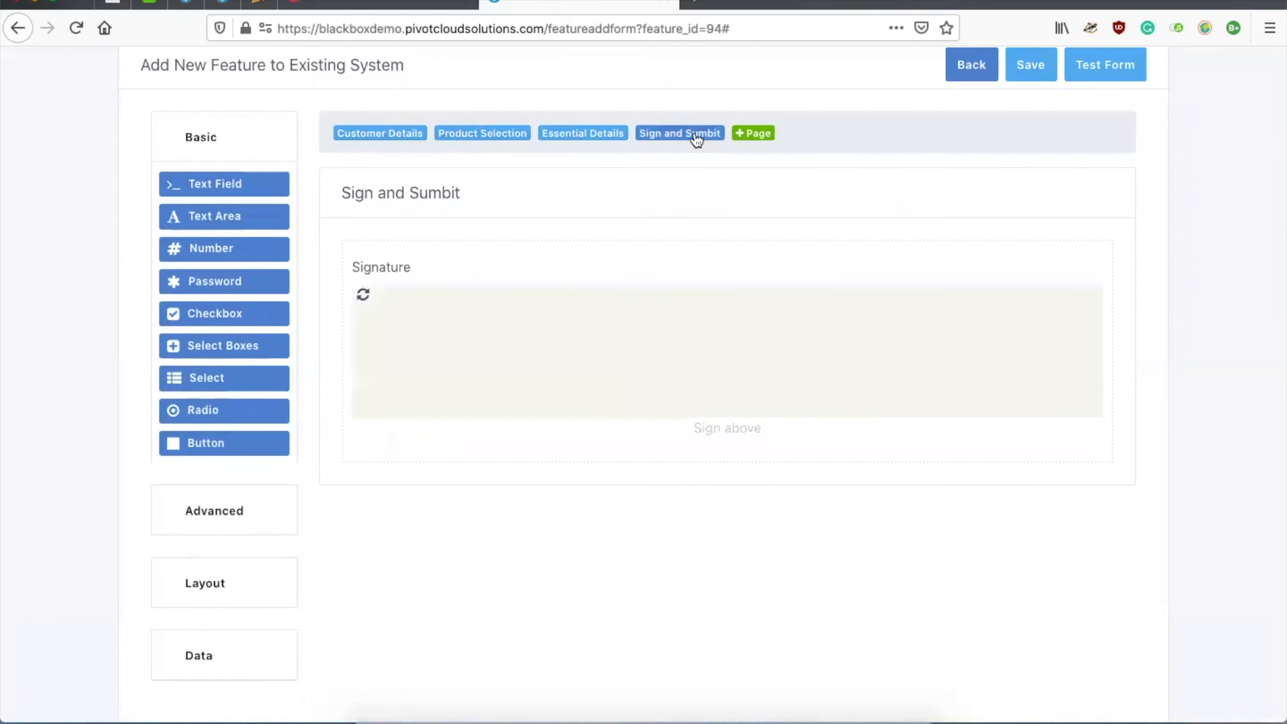
pyautogui.click(1034, 79)
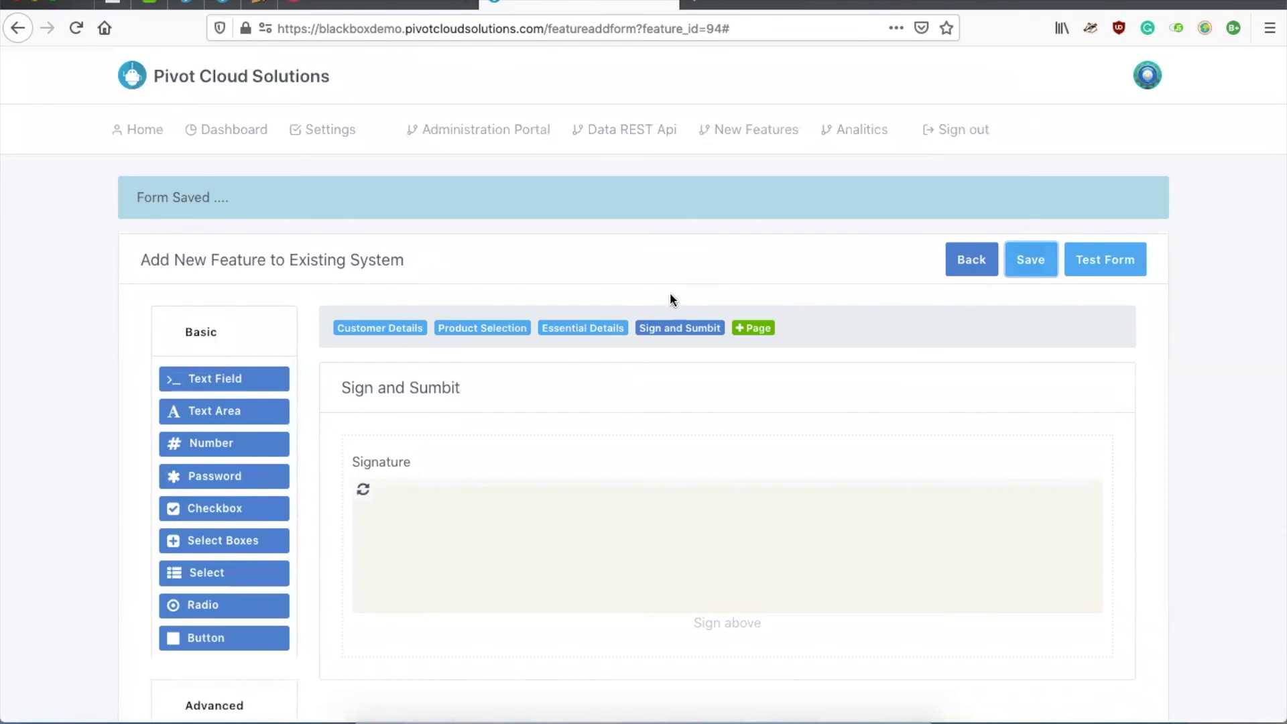
pyautogui.click(1126, 259)
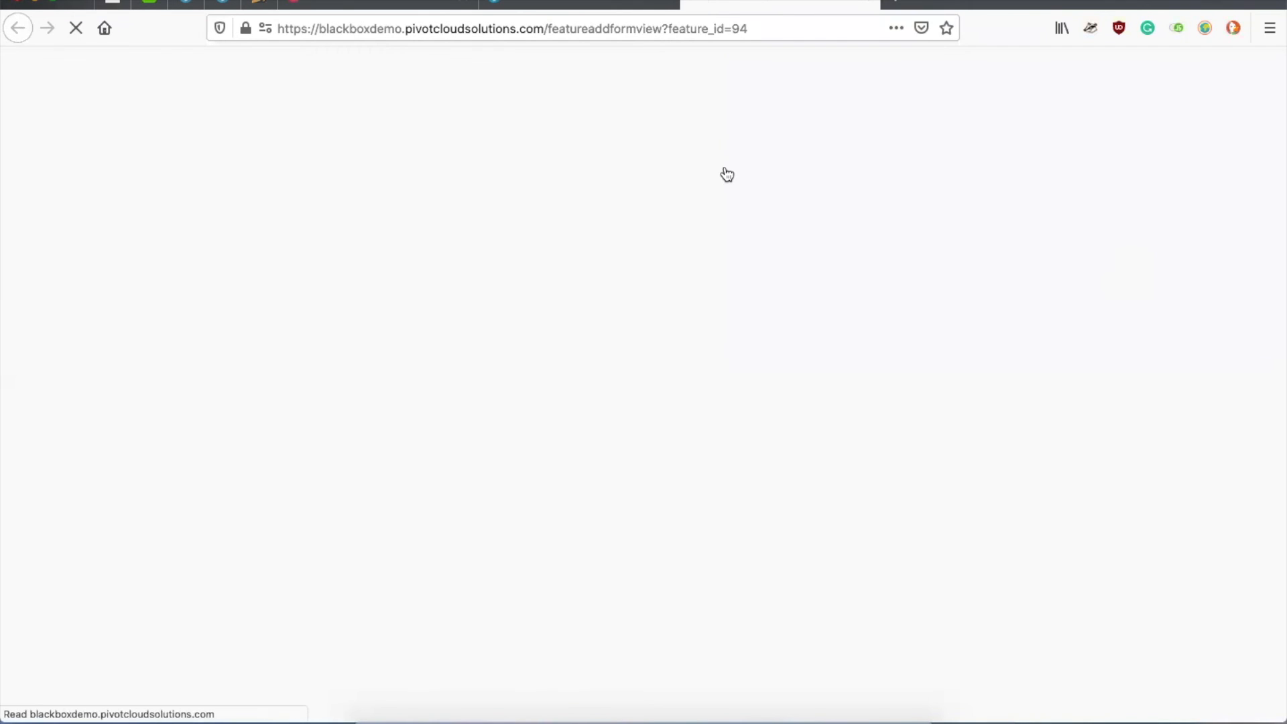
# Step: Fill in the first name, last name and an e-mail address in the test form
pyautogui.scroll(-3, 413, 401)
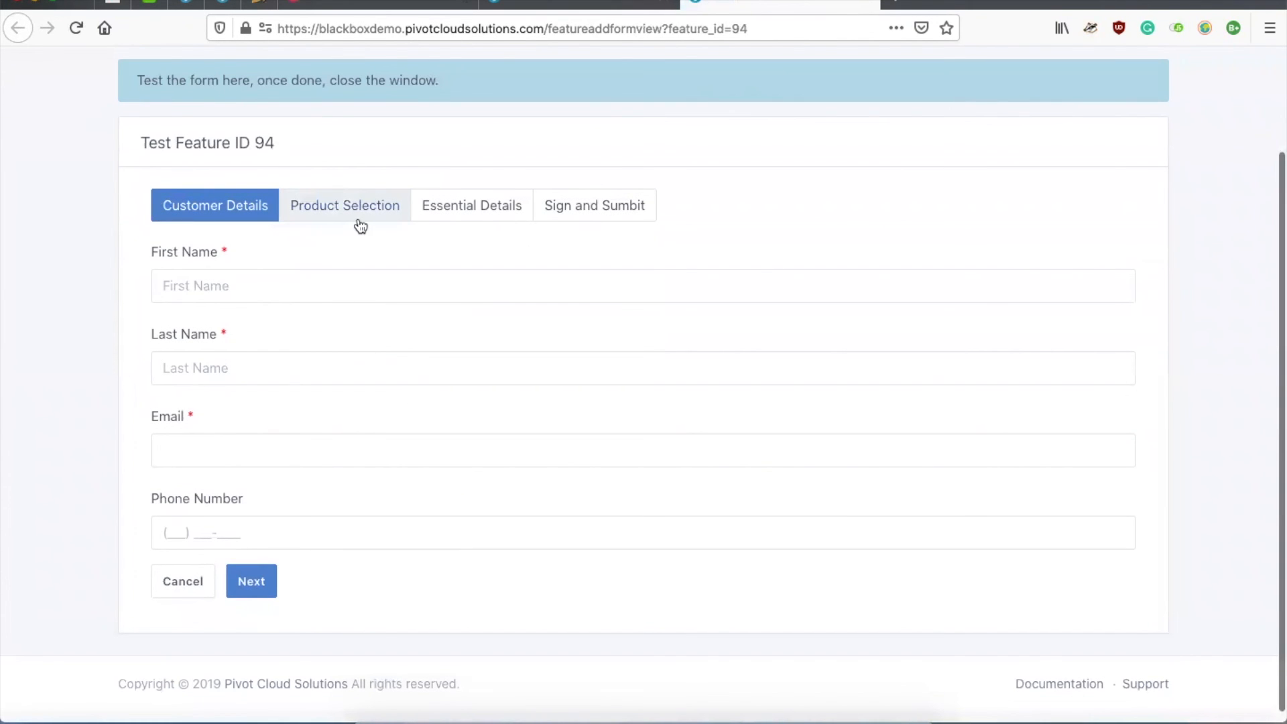
pyautogui.click(290, 286)
pyautogui.write('guru')
pyautogui.press('Tab')
pyautogui.write('p')
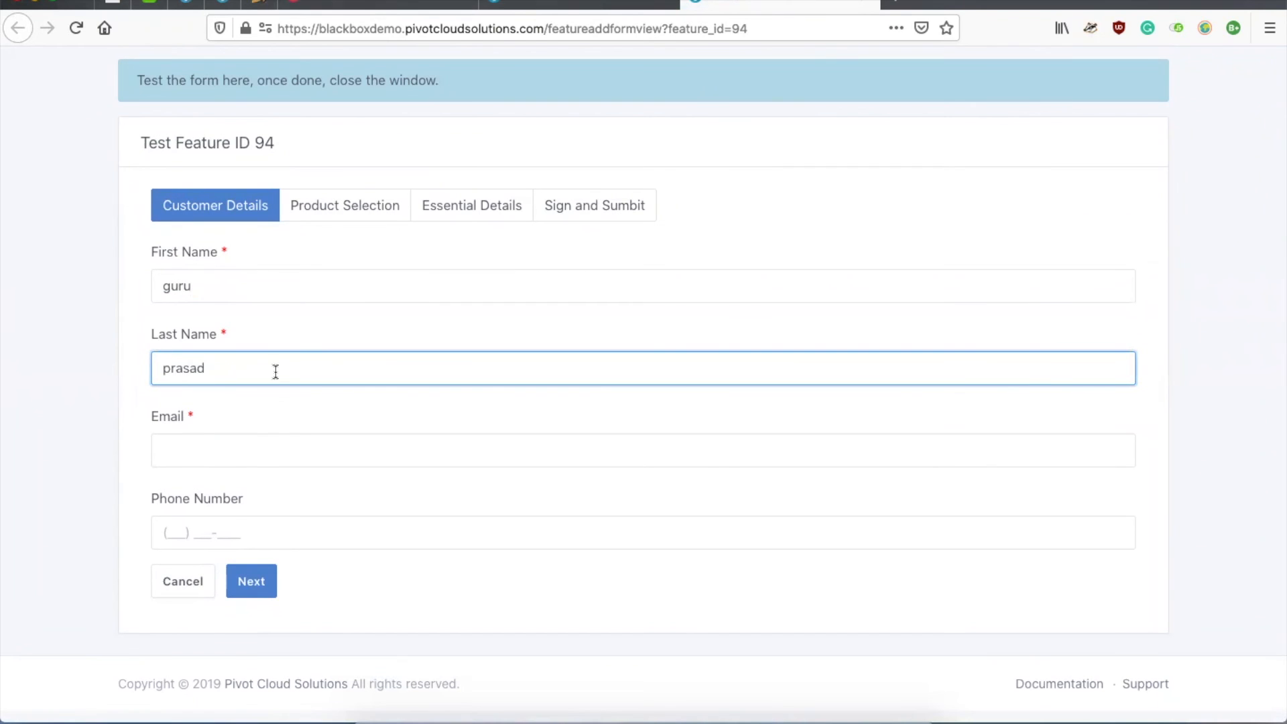
pyautogui.click(267, 451)
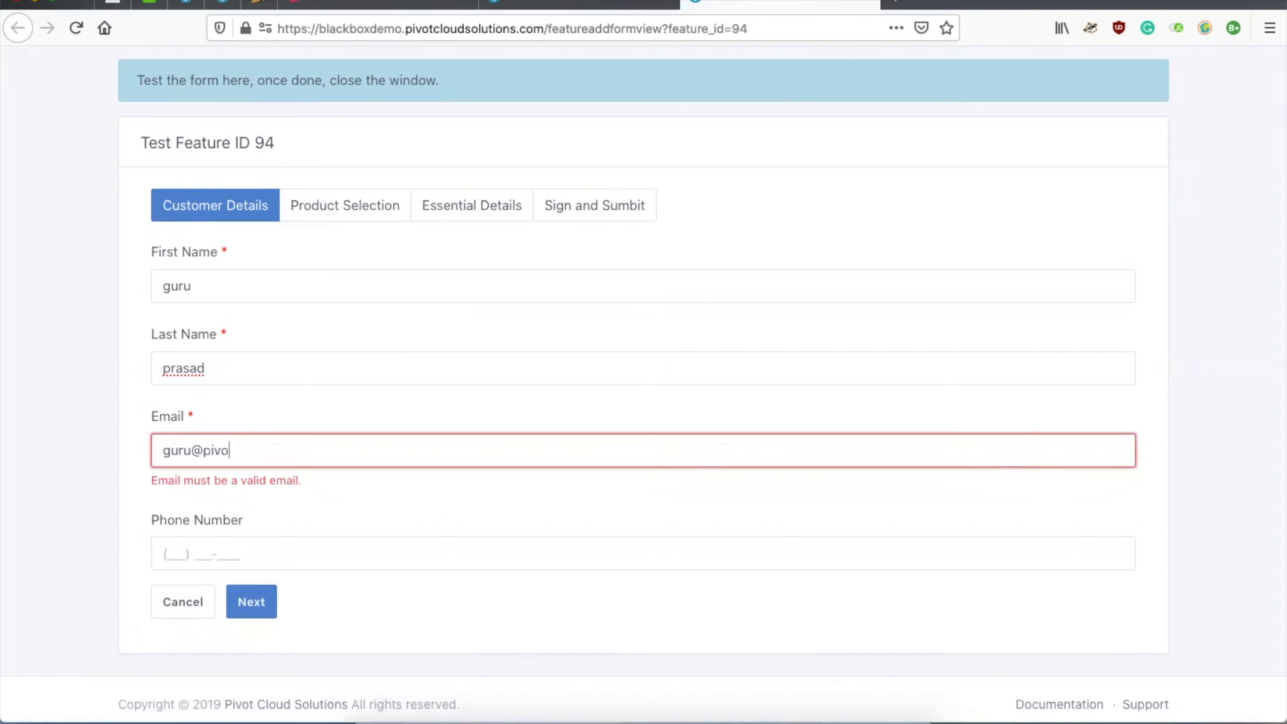
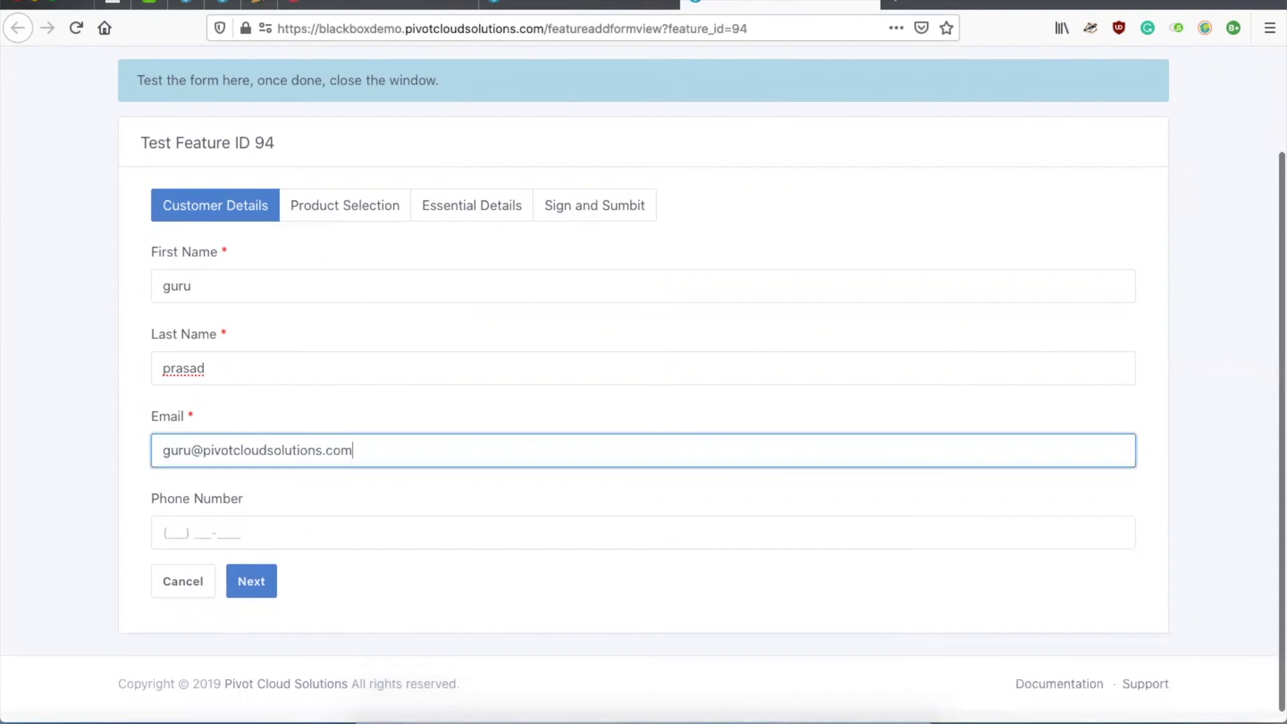
# Step: Step through to the signature step, then back to Product Selection
pyautogui.click(250, 579)
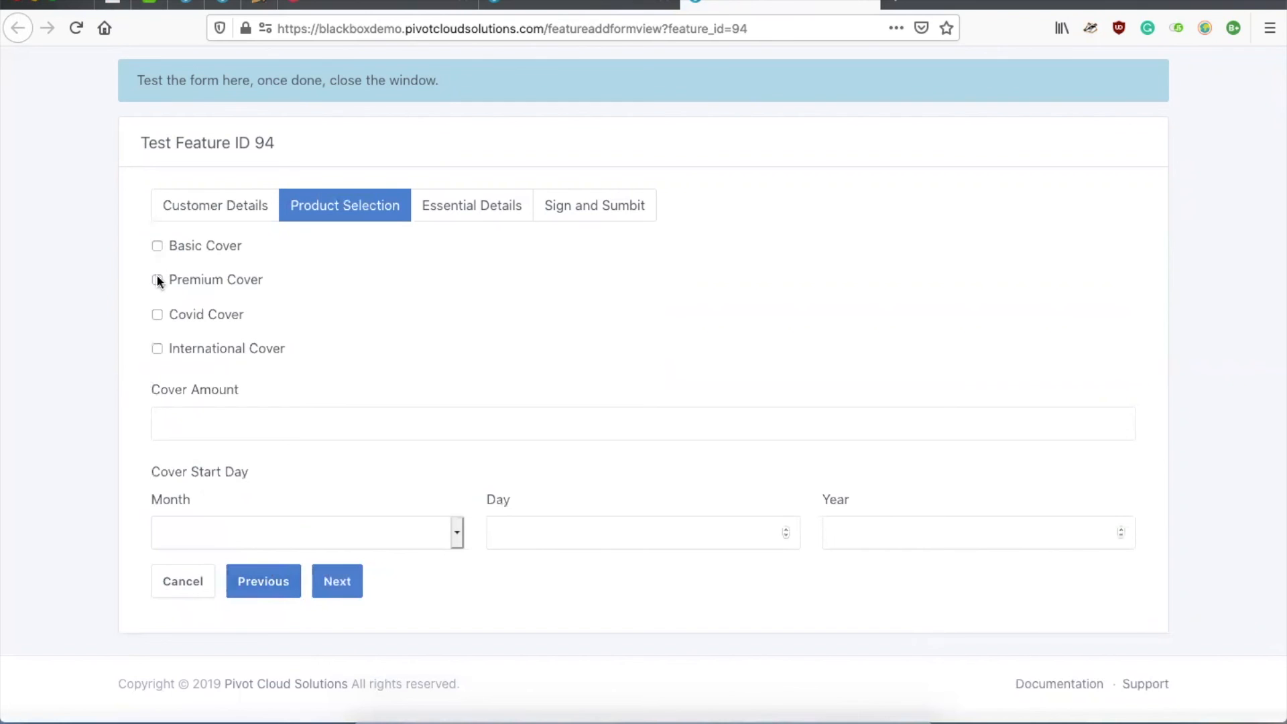
pyautogui.click(337, 585)
pyautogui.click(338, 541)
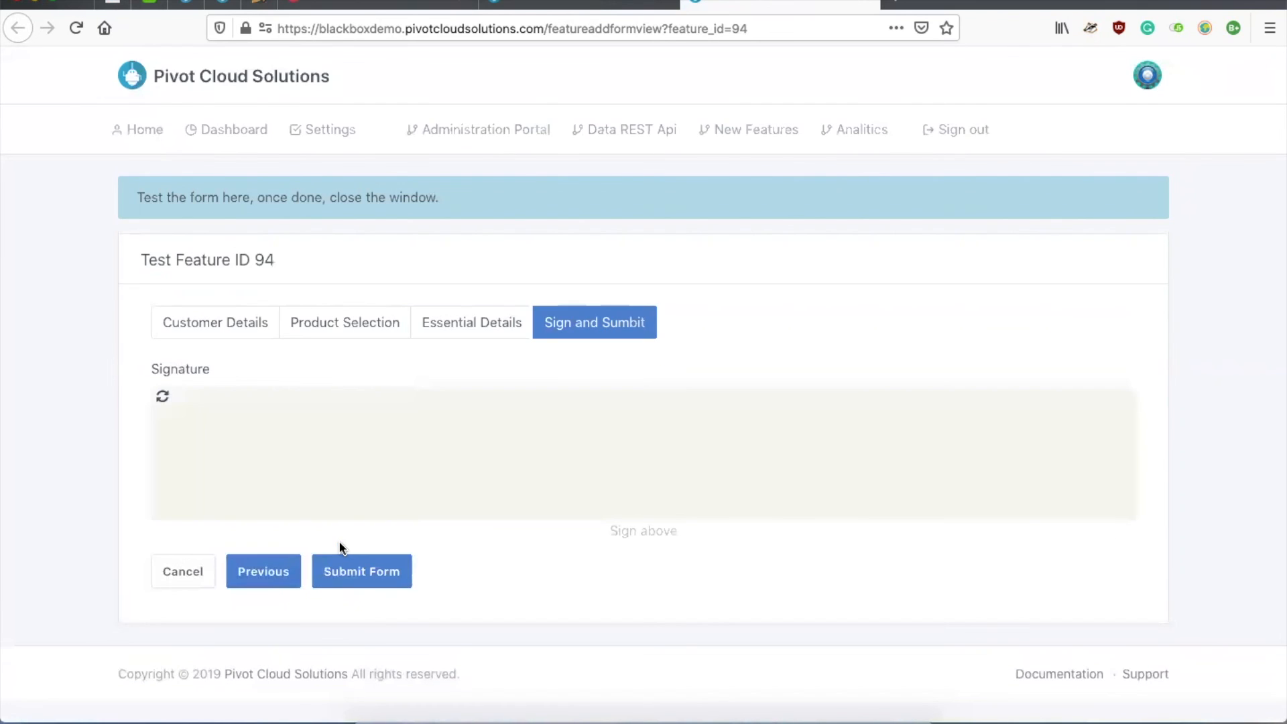
pyautogui.click(265, 574)
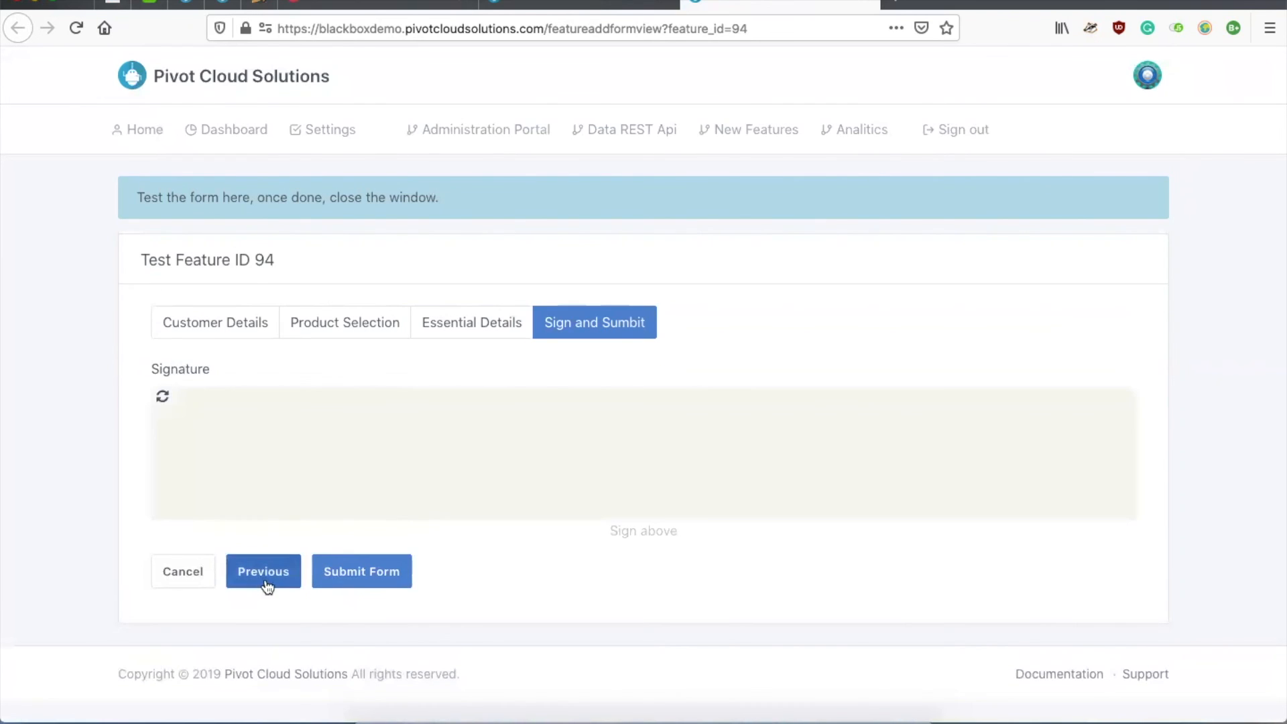
pyautogui.click(264, 545)
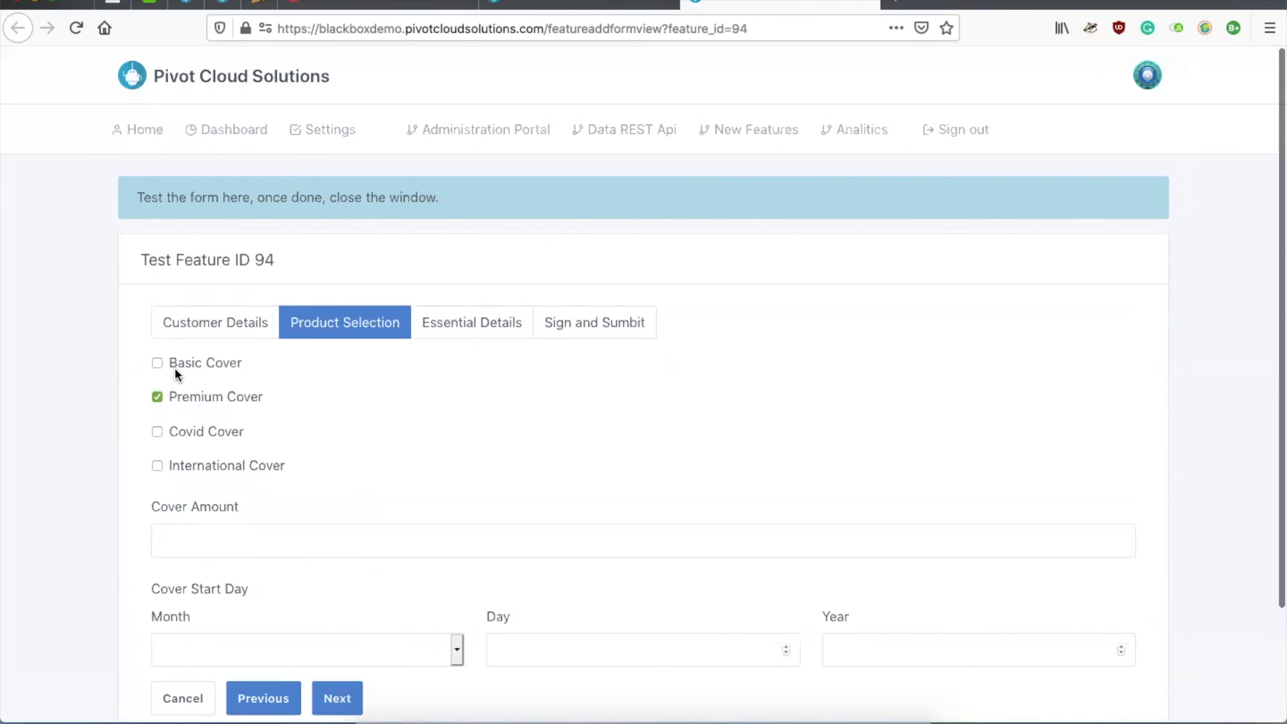
# Step: Choose Basic Cover instead of Premium Cover, submit without a signature, and close the test window
pyautogui.click(157, 363)
pyautogui.click(157, 397)
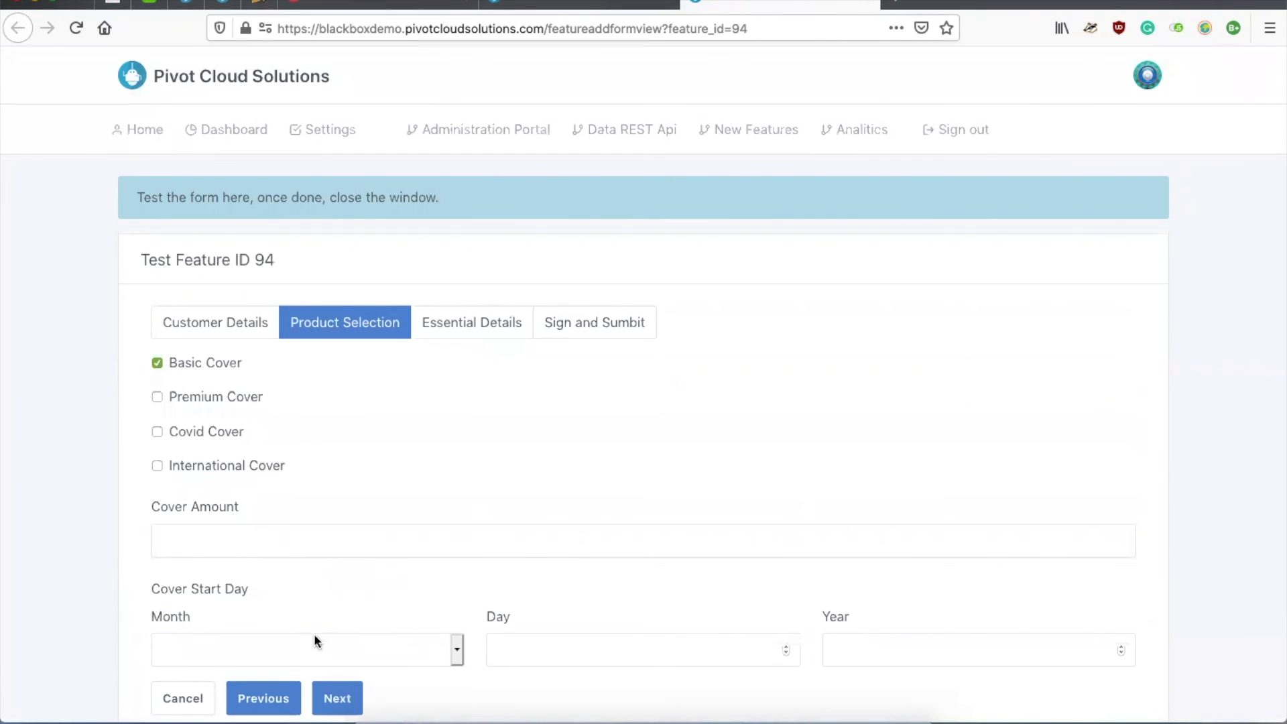
pyautogui.click(339, 708)
pyautogui.click(339, 536)
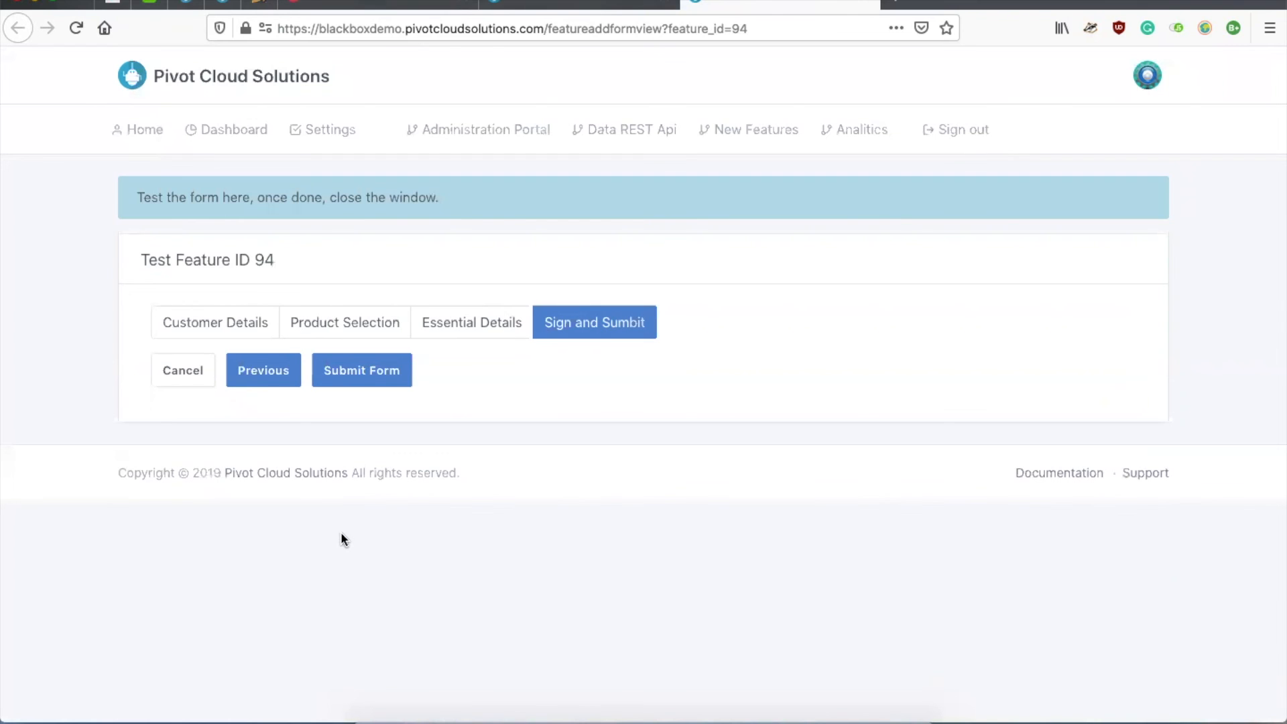
pyautogui.click(362, 376)
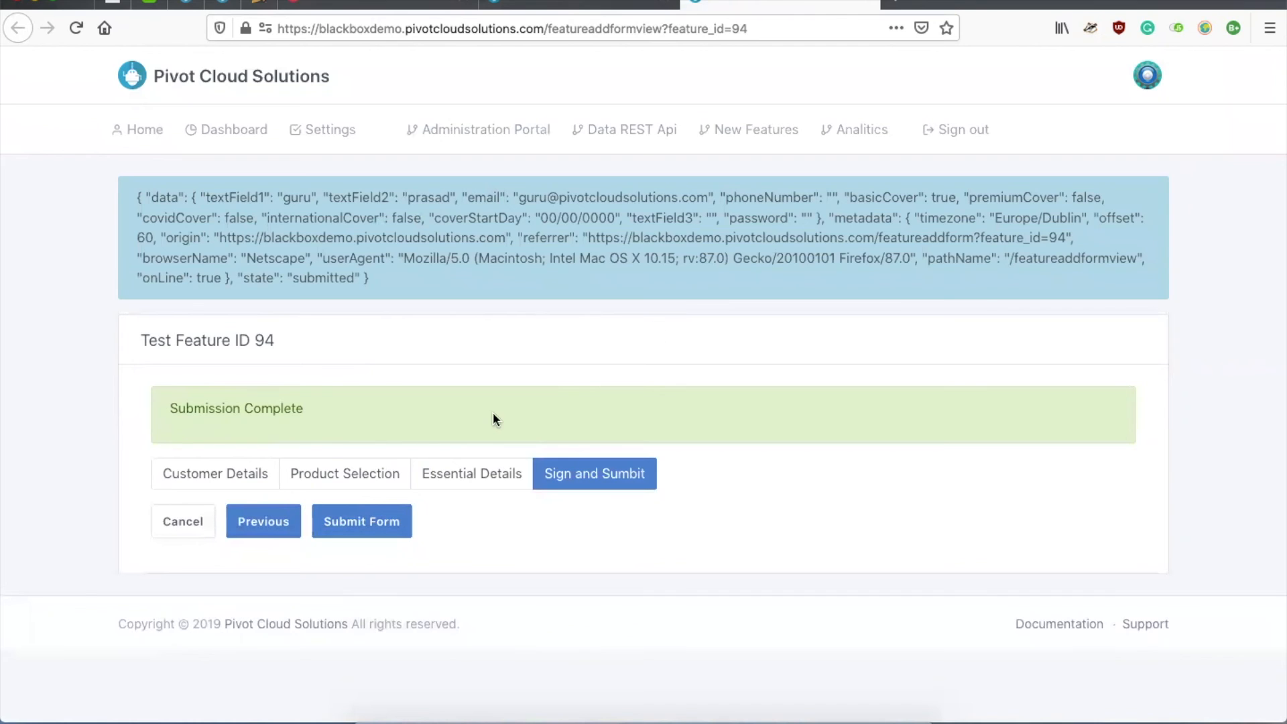
pyautogui.click(868, 5)
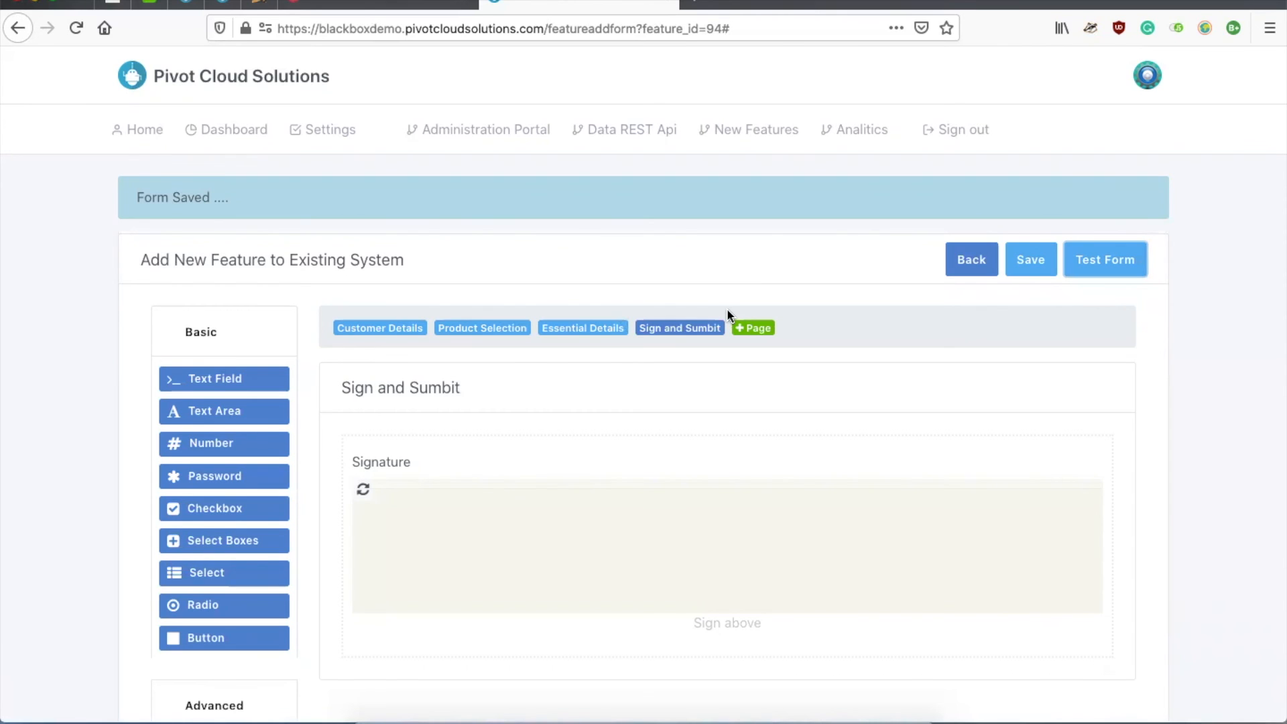
# Step: Save the form, start the Product Registration Page feature, and open the deployed feature_94 form
pyautogui.click(1034, 261)
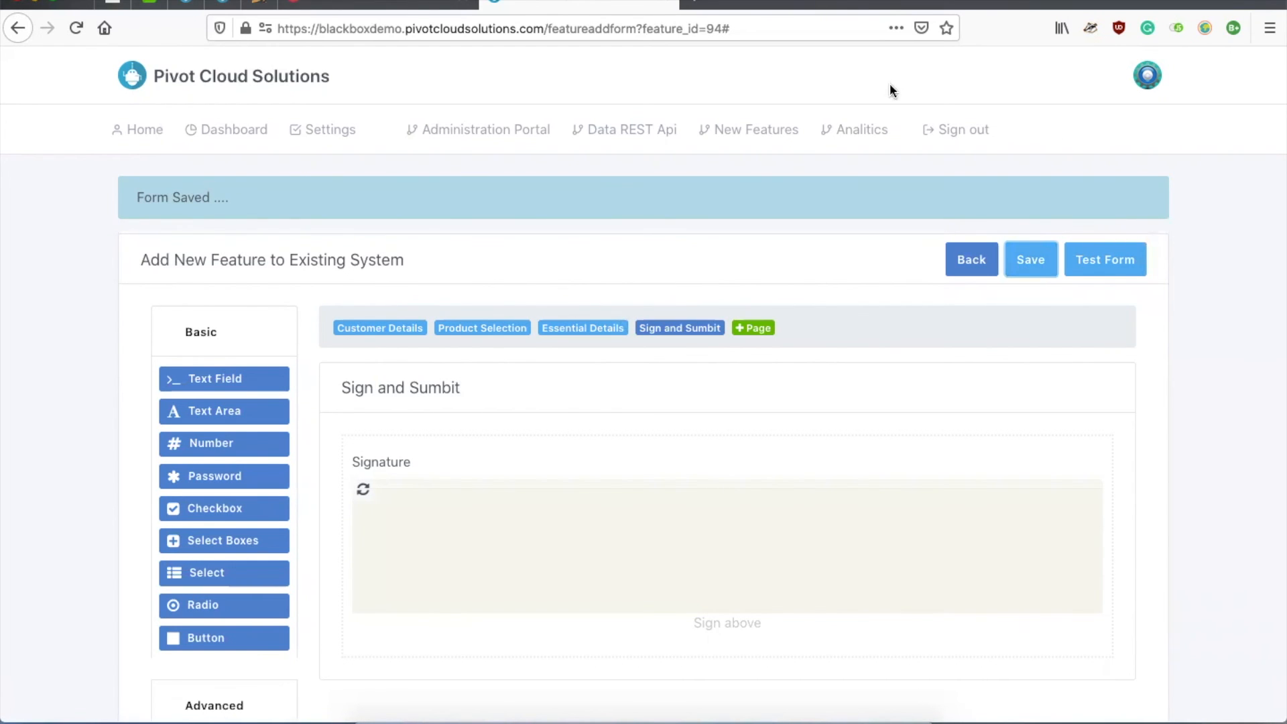
pyautogui.click(734, 130)
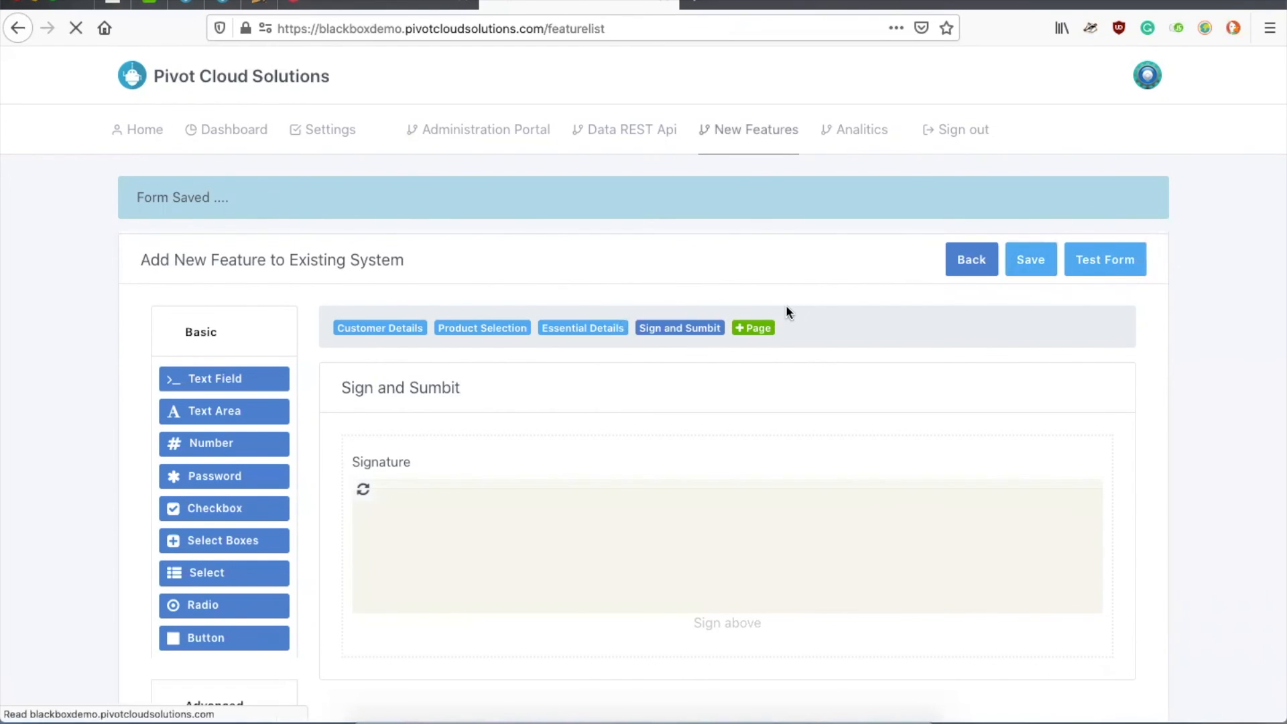
pyautogui.scroll(-10, 786, 295)
pyautogui.click(1125, 558)
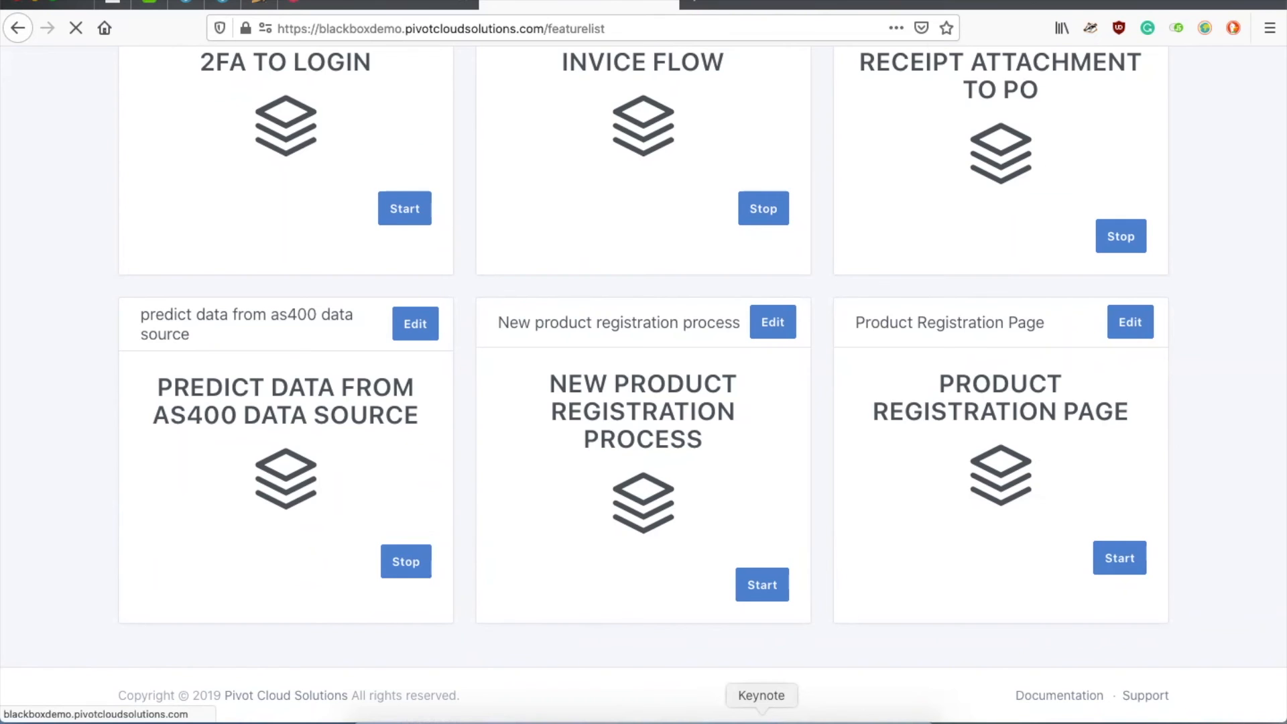
pyautogui.click(762, 722)
pyautogui.click(758, 420)
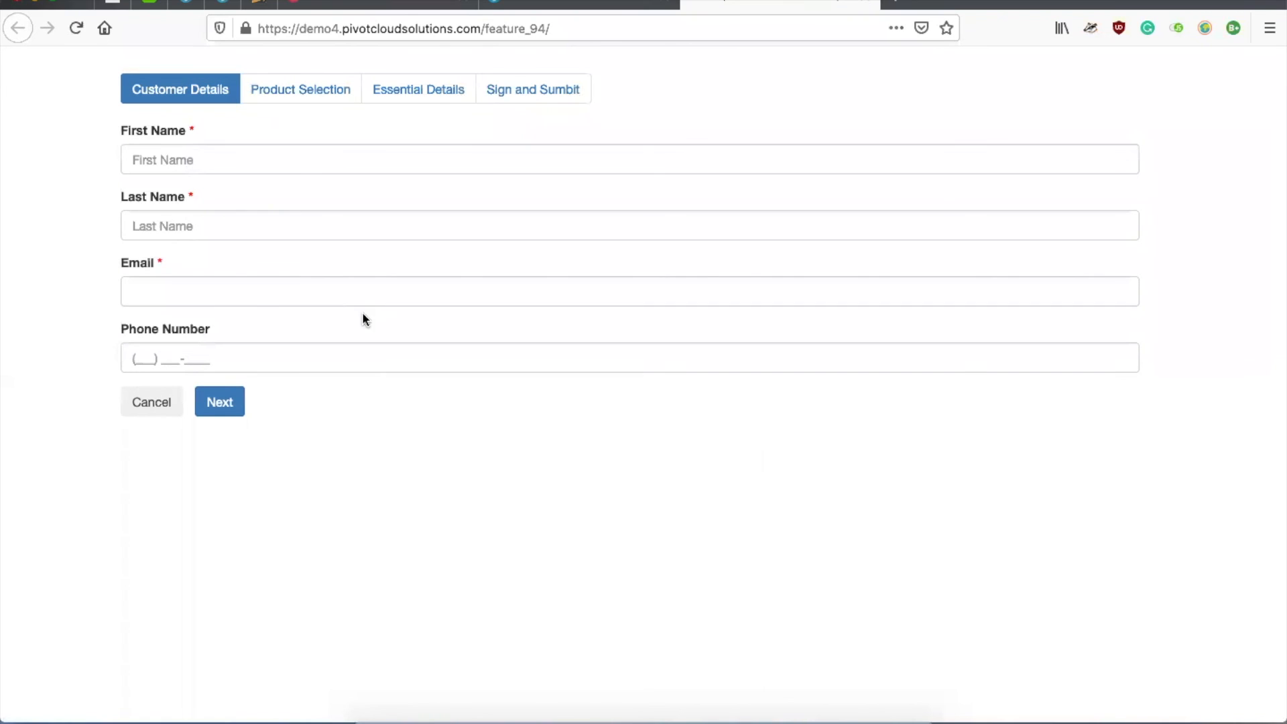
# Step: Review the Product Selection, Essential Details, Sign and Sumbit and Customer Details steps, then open the BlackBox UI WordPress site
pyautogui.click(308, 89)
pyautogui.click(416, 90)
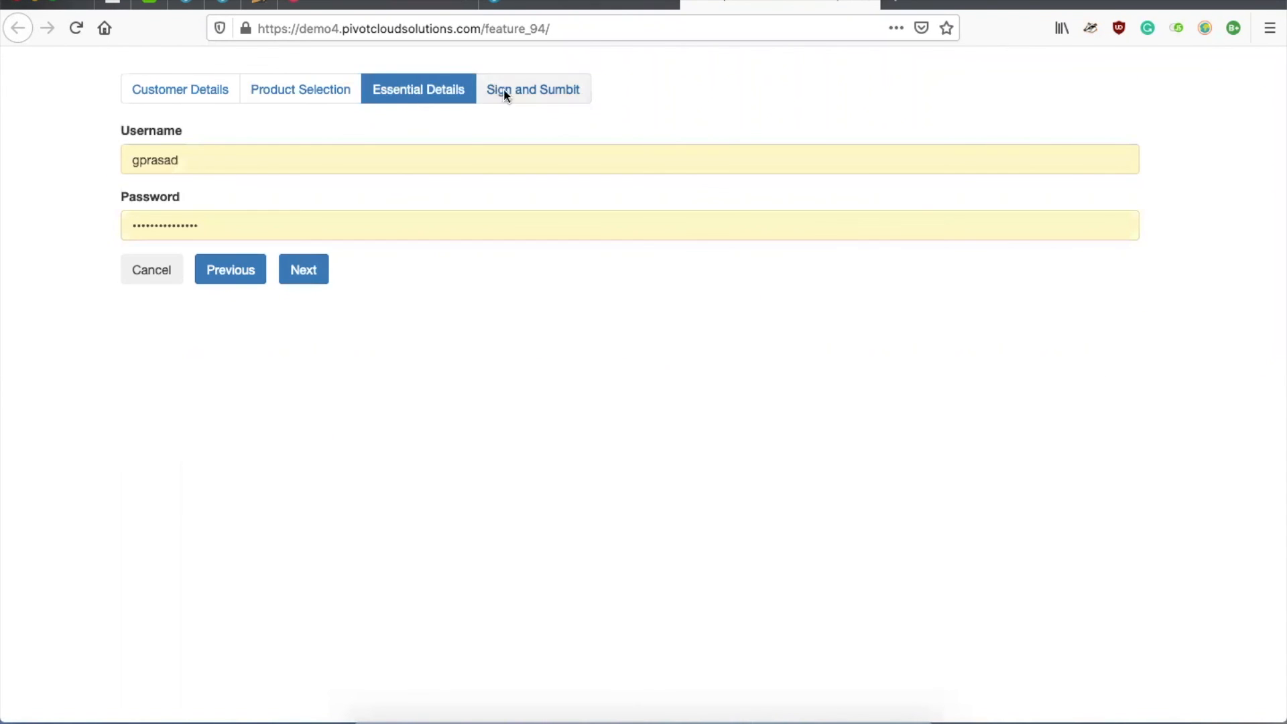
pyautogui.click(502, 91)
pyautogui.click(159, 90)
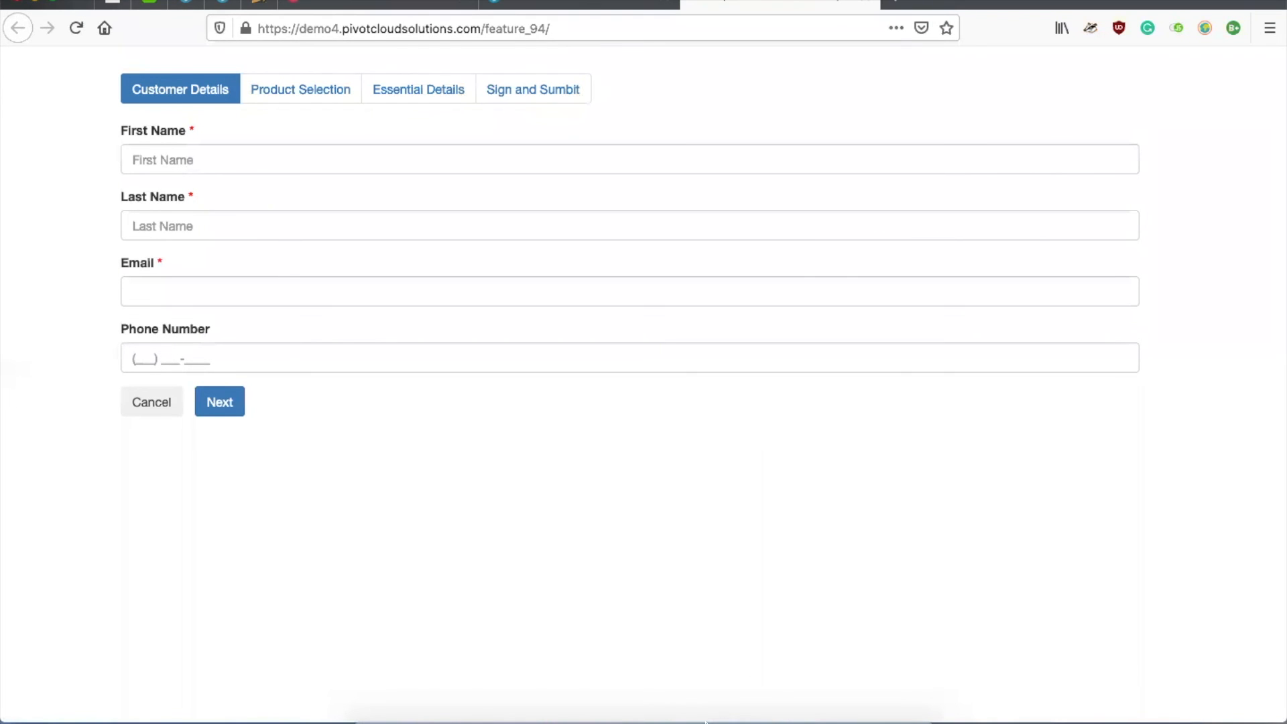
pyautogui.click(761, 721)
pyautogui.click(853, 538)
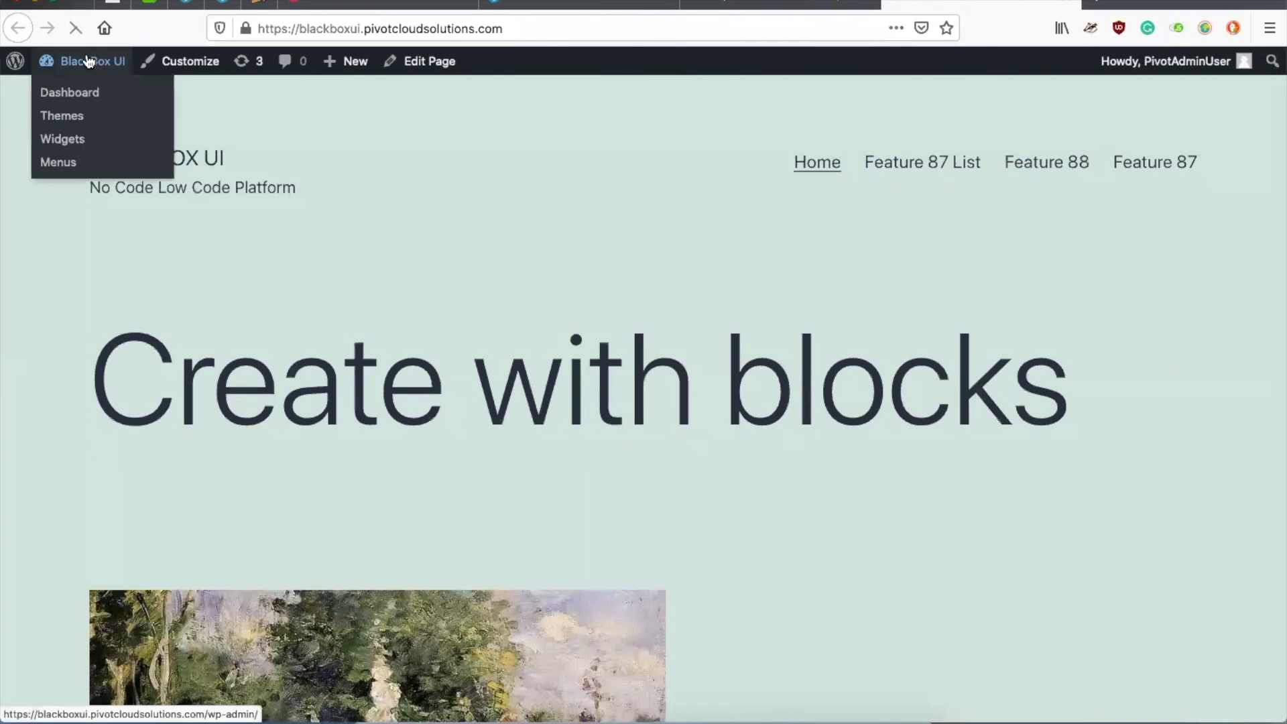
# Step: Open the live New Product Registration page from the WordPress Pages list
pyautogui.click(88, 61)
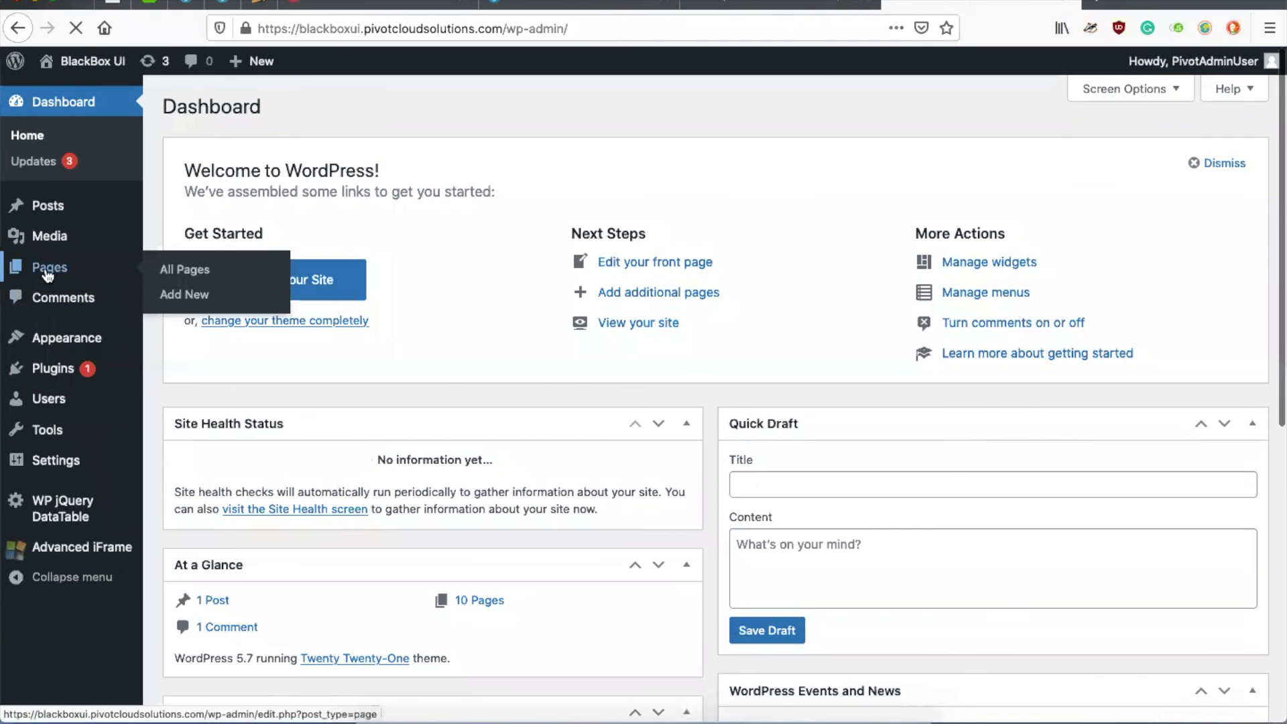
pyautogui.click(47, 270)
pyautogui.scroll(-2, 353, 467)
pyautogui.scroll(-2, 353, 468)
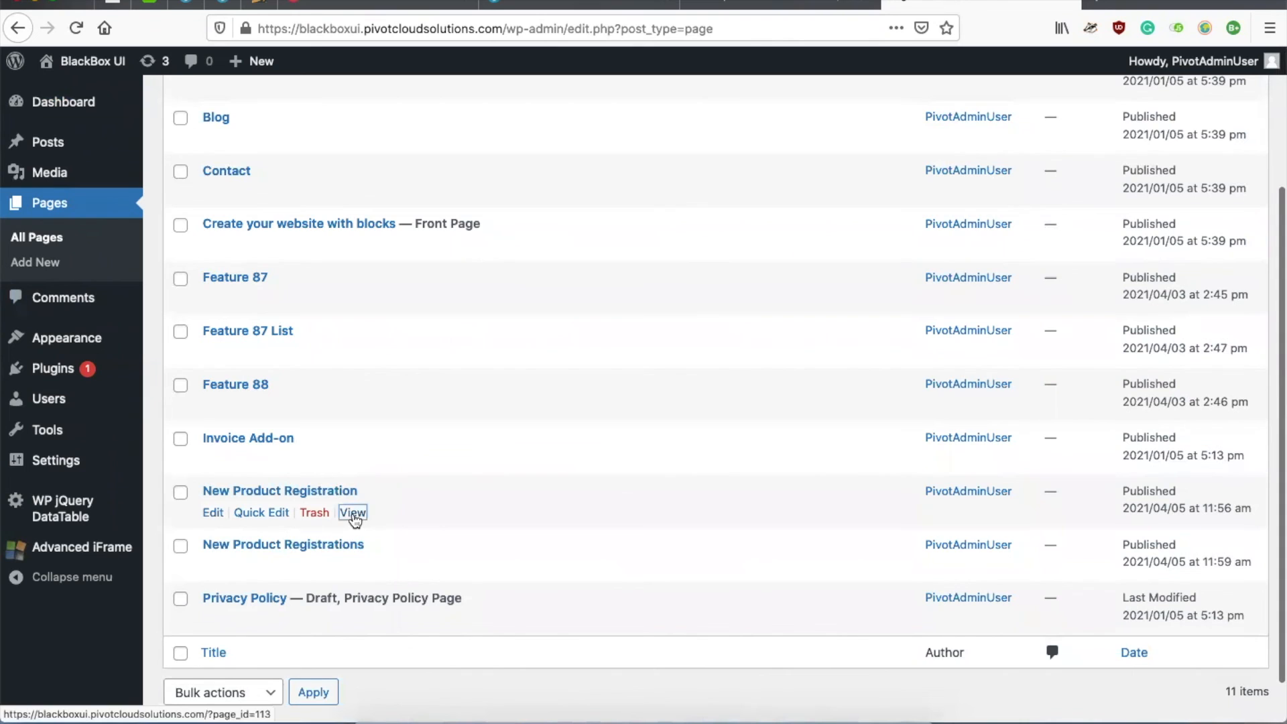
pyautogui.click(353, 512)
# Step: Try advancing the embedded form with required fields empty to show validation, then return to the Demo slide
pyautogui.scroll(-5, 353, 520)
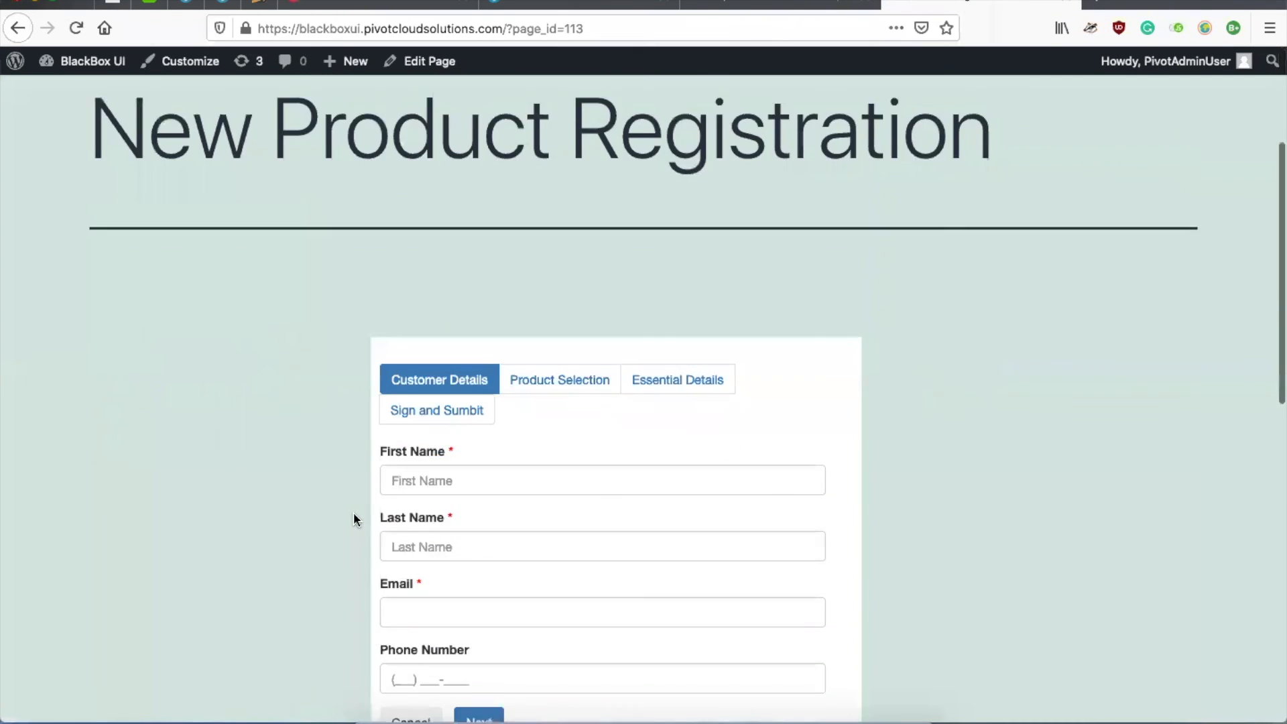
pyautogui.scroll(-1, 466, 524)
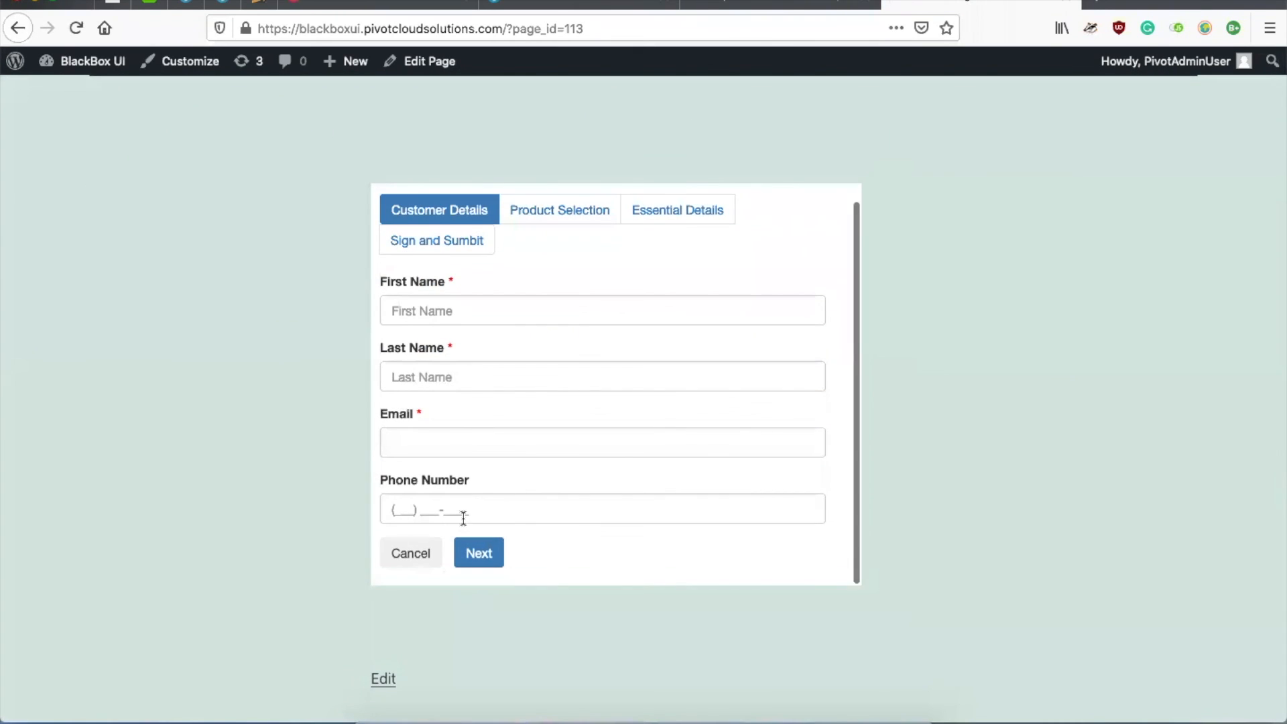
pyautogui.click(440, 436)
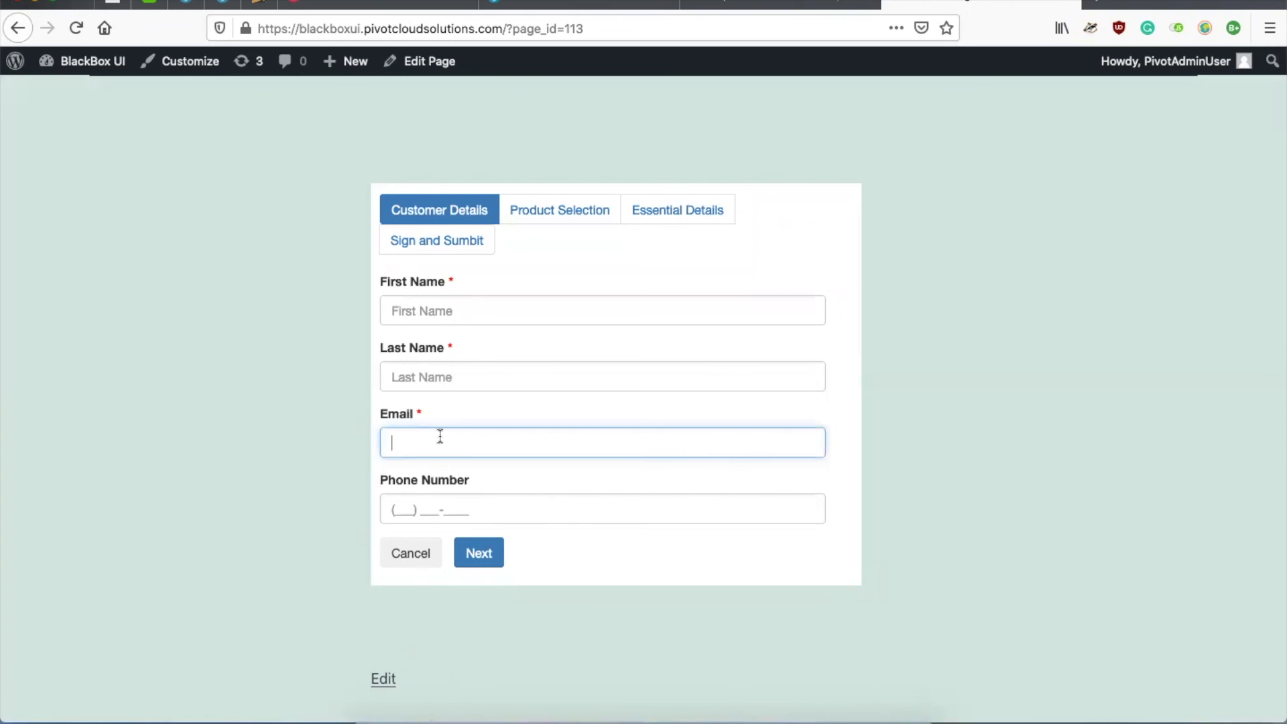
pyautogui.click(480, 553)
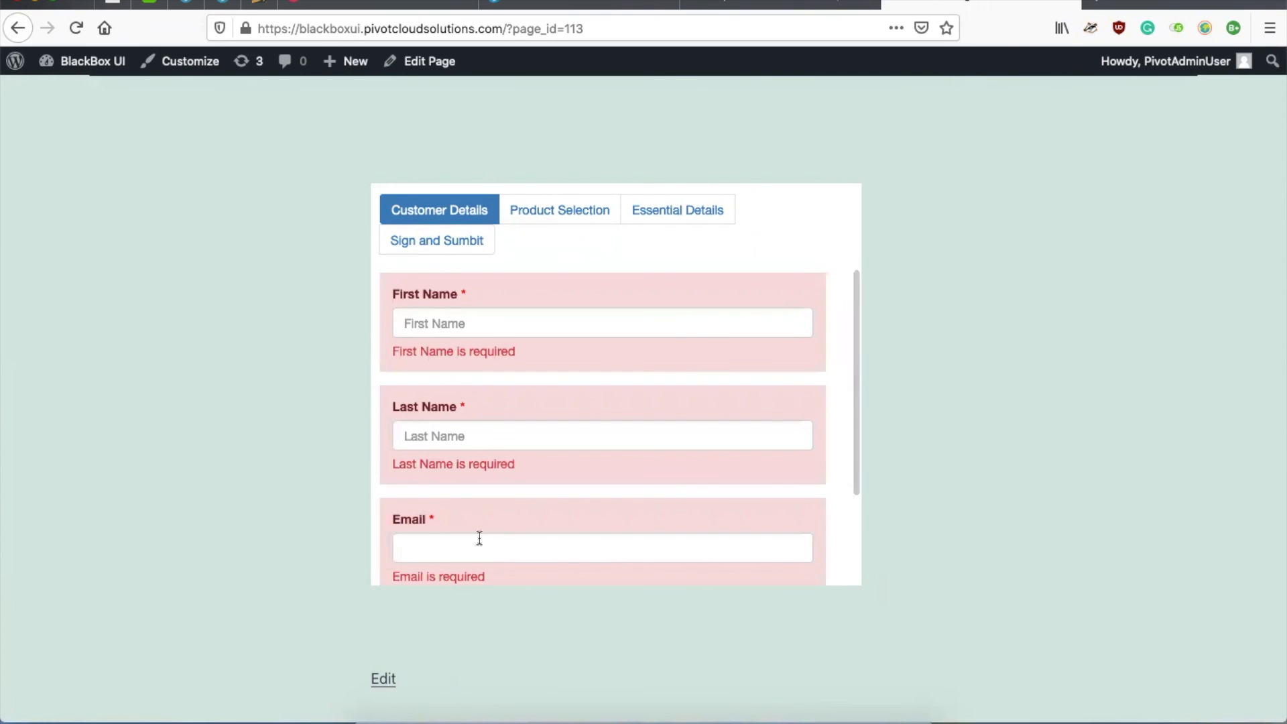
pyautogui.scroll(-3, 475, 496)
pyautogui.scroll(5, 472, 460)
pyautogui.scroll(-5, 472, 459)
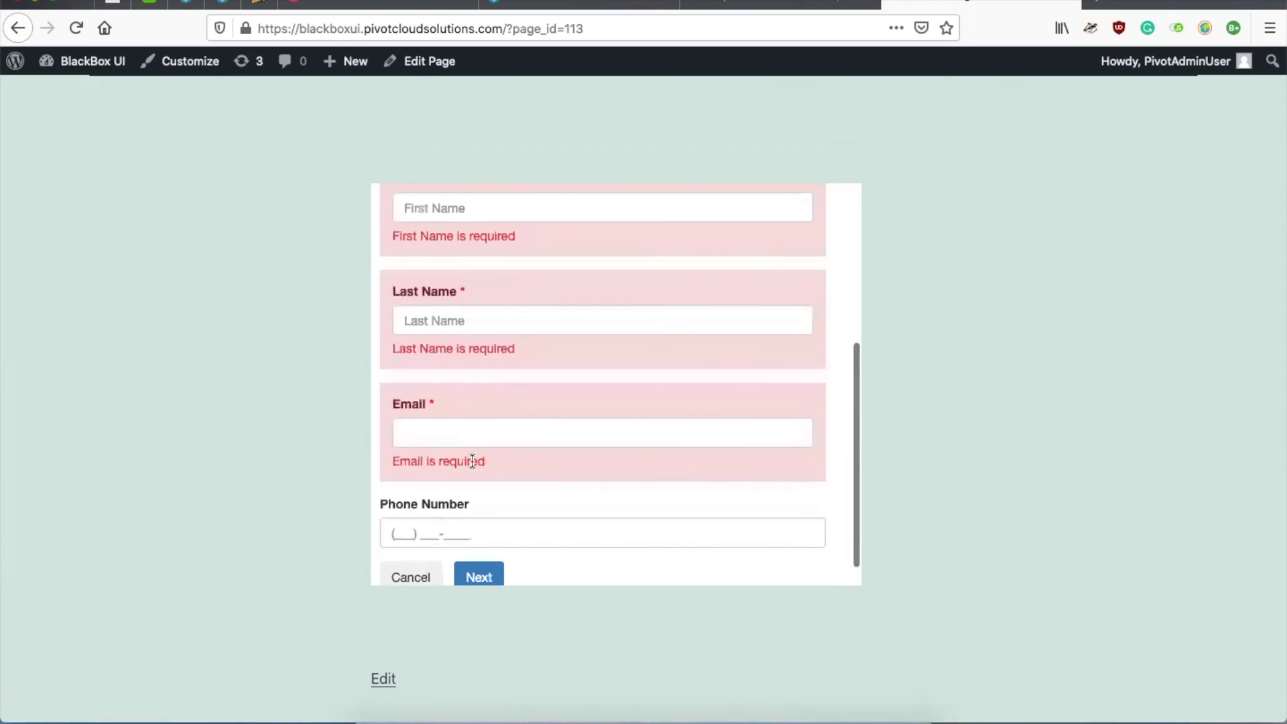
pyautogui.scroll(3, 438, 431)
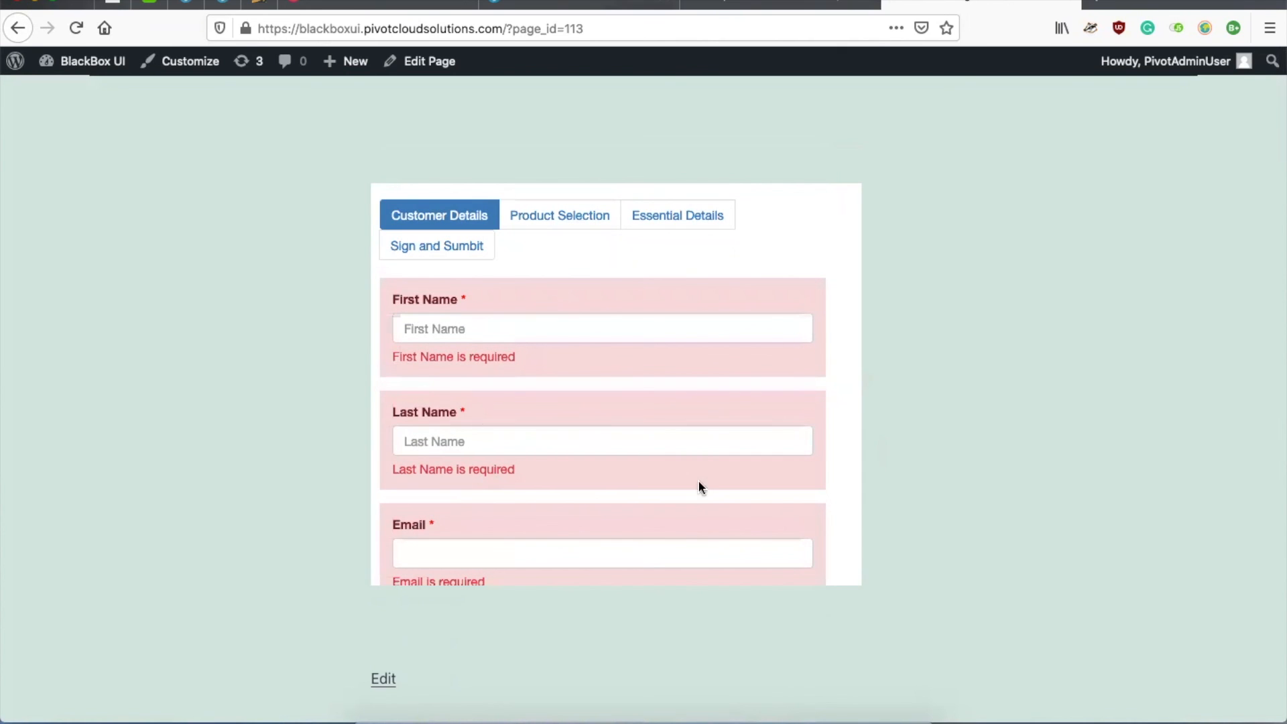
pyautogui.click(761, 722)
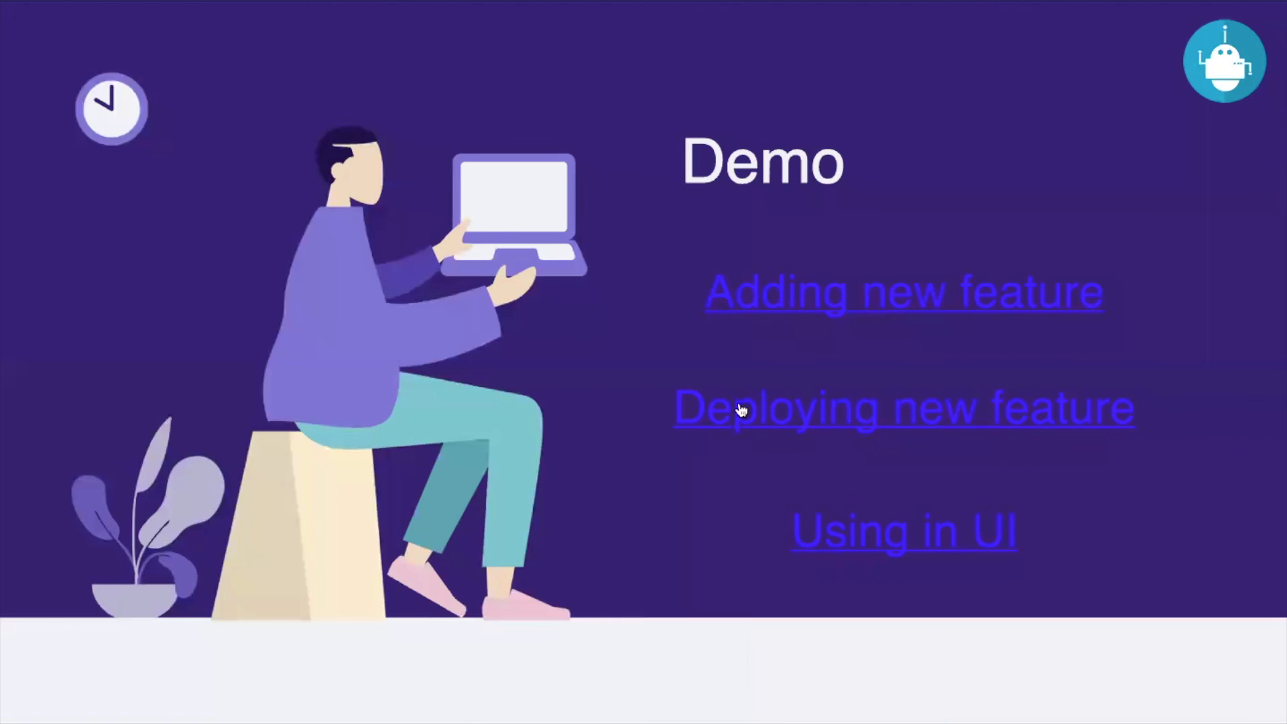